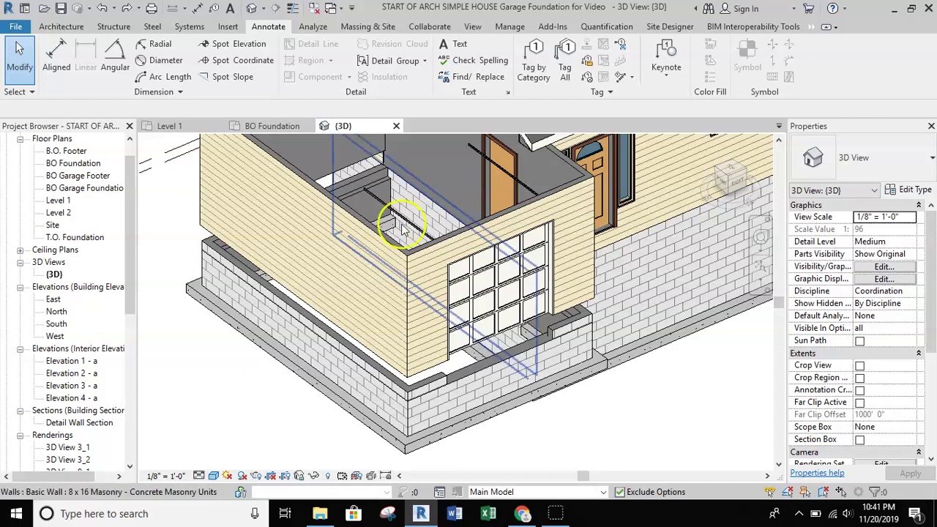
# Step: Temporarily hide the garage's long side stud wall and its garage-door wall in the 3D view
pyautogui.click(375, 245)
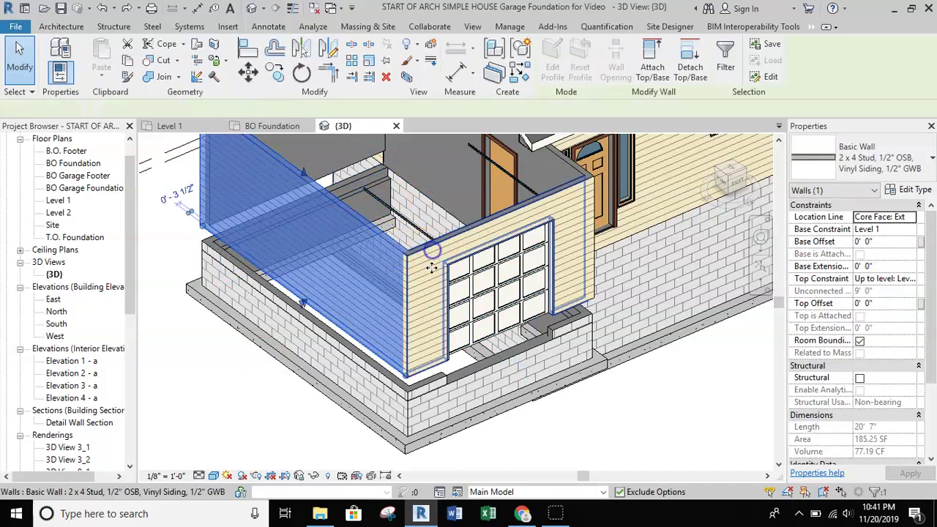
pyautogui.keyDown('ctrl'); pyautogui.click(418, 256); pyautogui.keyUp('ctrl')
pyautogui.click(315, 477)
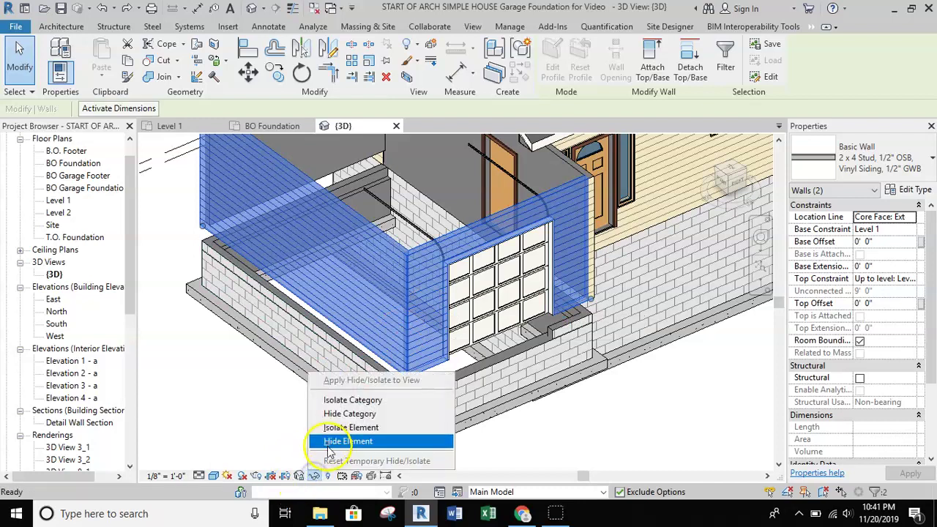
pyautogui.click(321, 443)
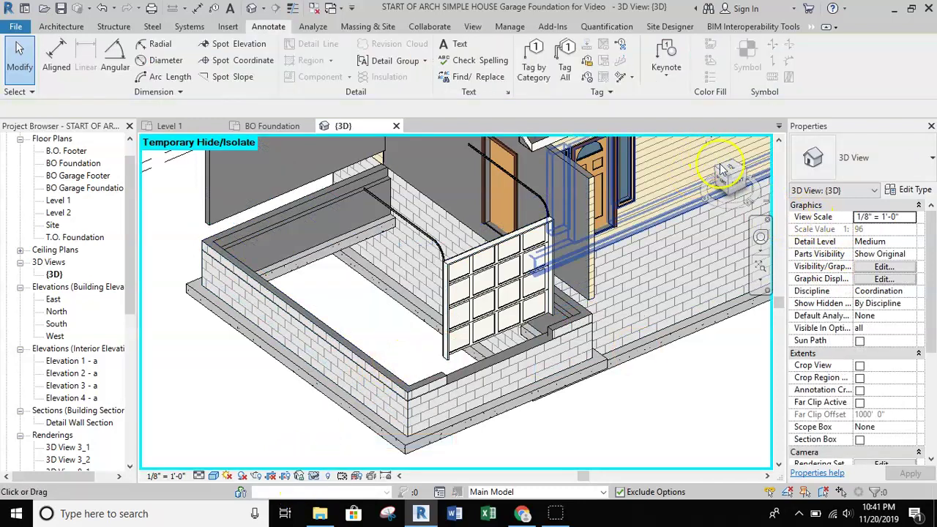
# Step: Examine the garage foundation walls, their stepped inner ledge and the footing from above and at the back corner
pyautogui.click(761, 235)
pyautogui.moveTo(432, 377); pyautogui.dragTo(325, 286)
pyautogui.scroll(5, 322, 284)
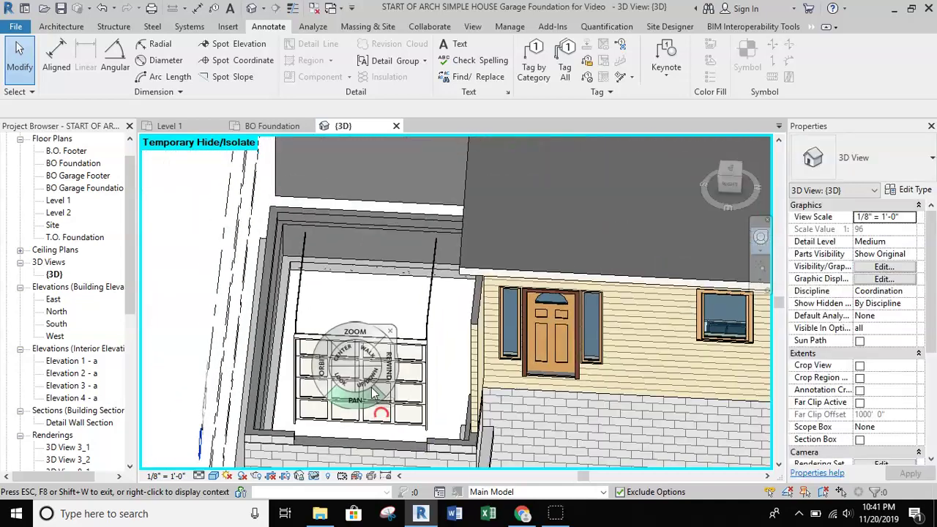
pyautogui.click(295, 210)
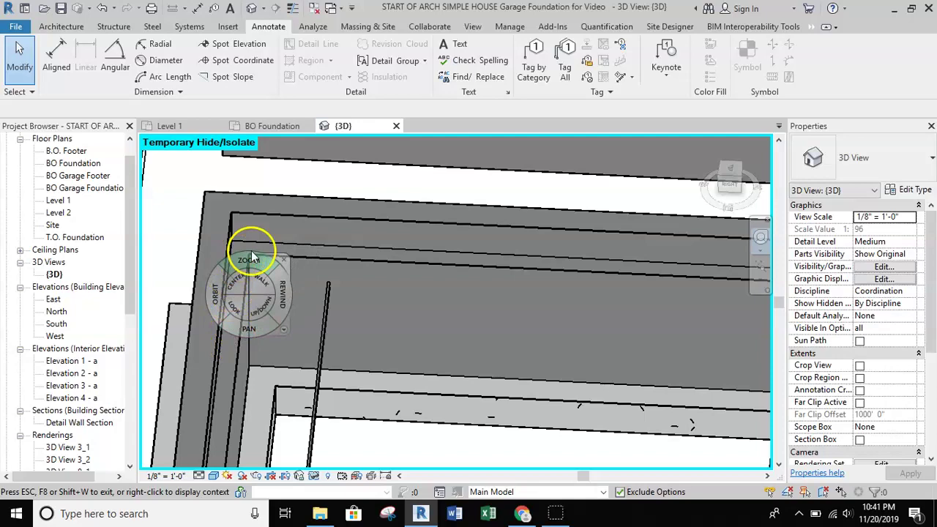
pyautogui.moveTo(418, 344); pyautogui.dragTo(410, 248)
pyautogui.moveTo(368, 271); pyautogui.dragTo(447, 272)
pyautogui.moveTo(468, 234); pyautogui.dragTo(377, 131, button='middle')
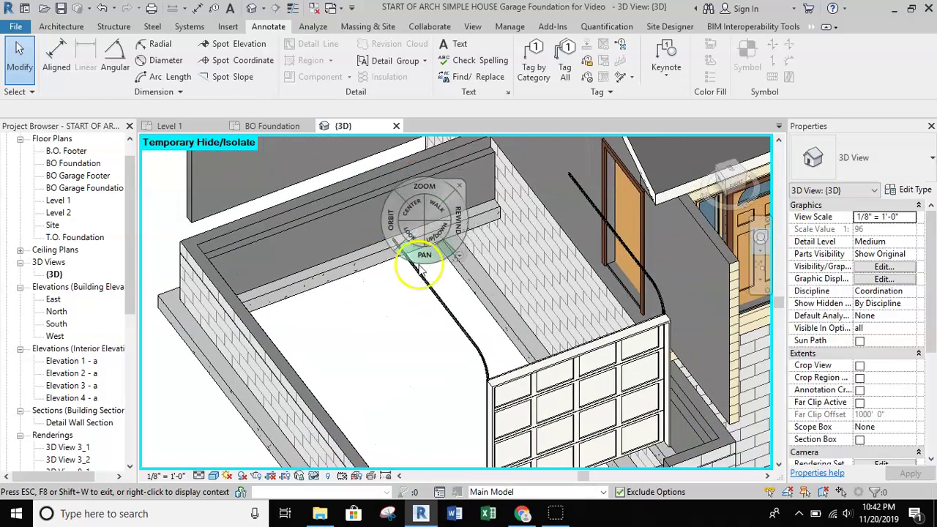
pyautogui.moveTo(420, 259); pyautogui.dragTo(349, 171, button='middle')
pyautogui.moveTo(347, 260); pyautogui.dragTo(360, 288, button='middle')
pyautogui.moveTo(223, 236); pyautogui.dragTo(290, 278, button='middle')
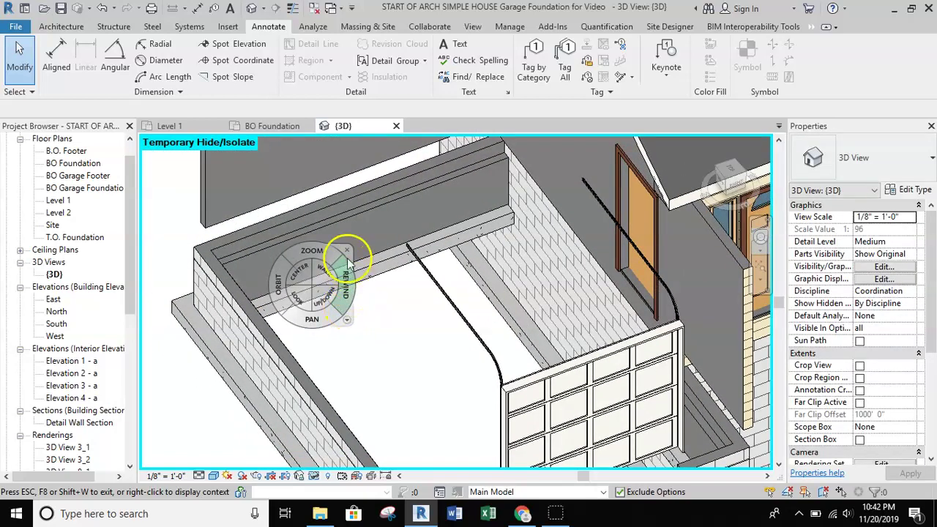
pyautogui.click(347, 250)
pyautogui.scroll(-5, 344, 300)
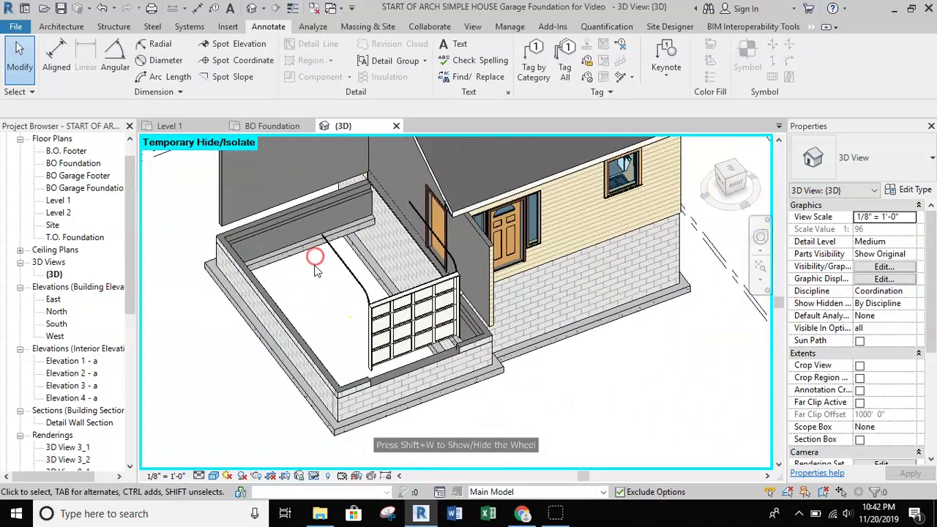
pyautogui.moveTo(260, 269); pyautogui.dragTo(272, 286, button='middle')
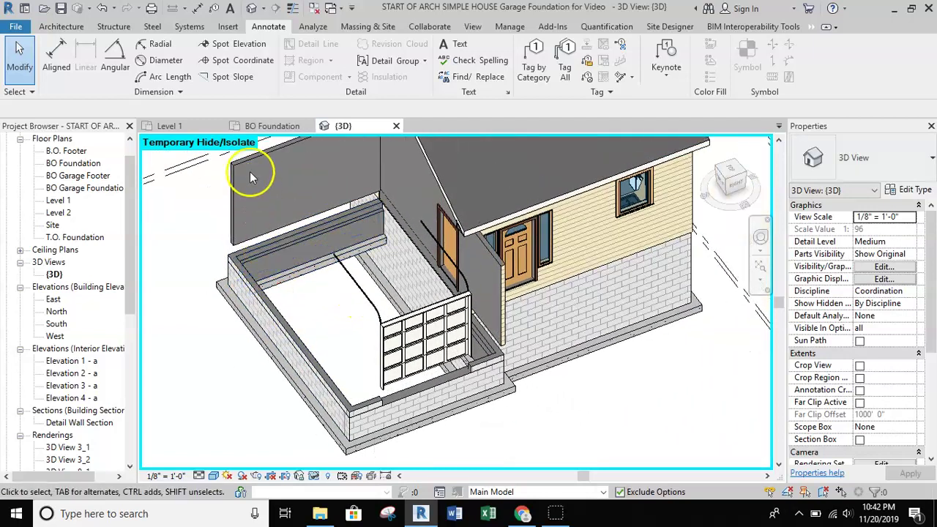
# Step: Open the BO Foundation floor plan and start a floor sketch based on the 4" Concrete Floor w/ 4" Stone type
pyautogui.click(264, 129)
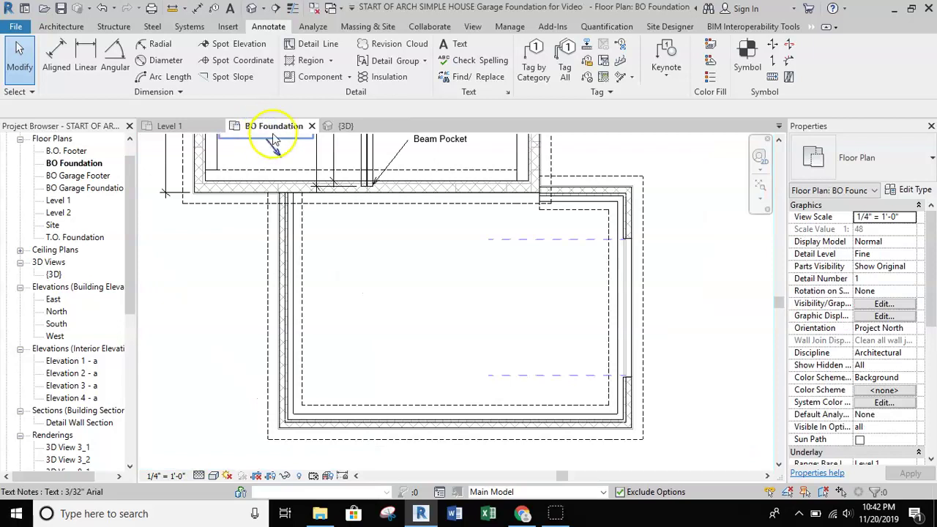
pyautogui.moveTo(332, 381); pyautogui.dragTo(395, 346, button='middle')
pyautogui.click(62, 27)
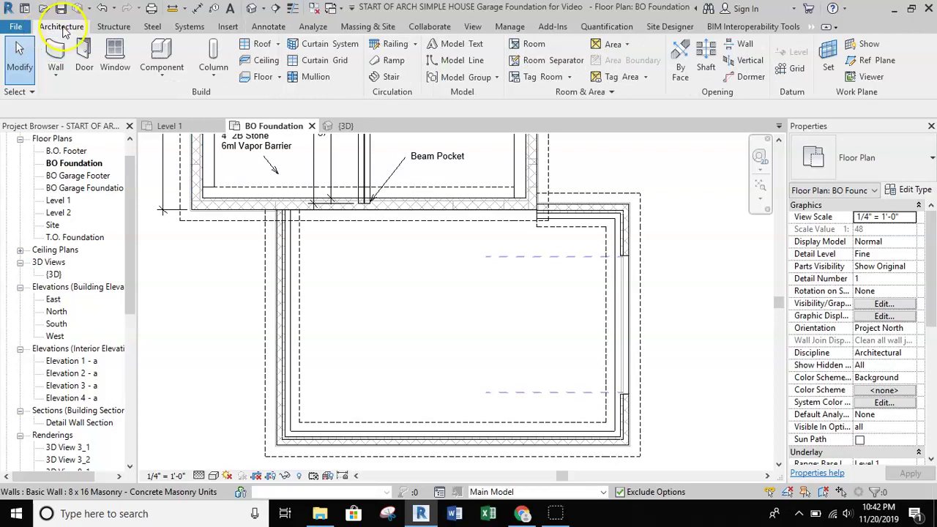
pyautogui.click(262, 77)
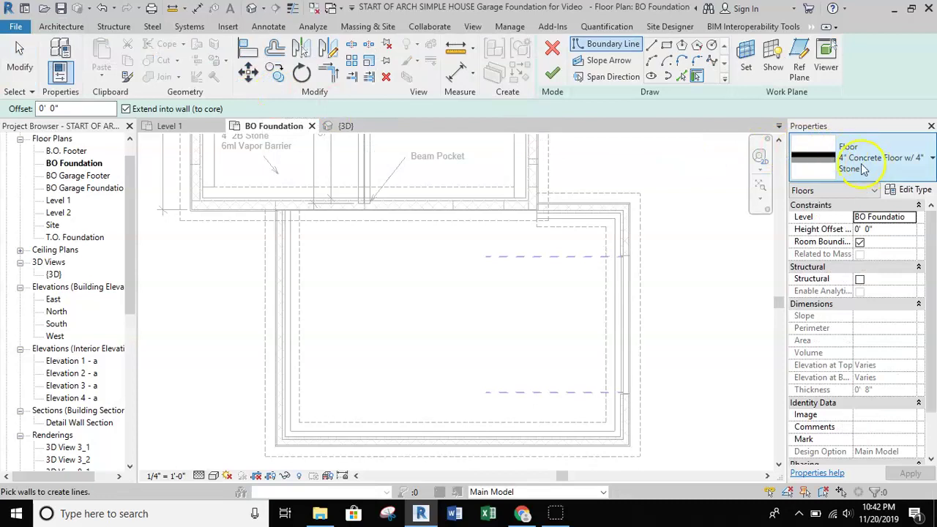
pyautogui.click(862, 169)
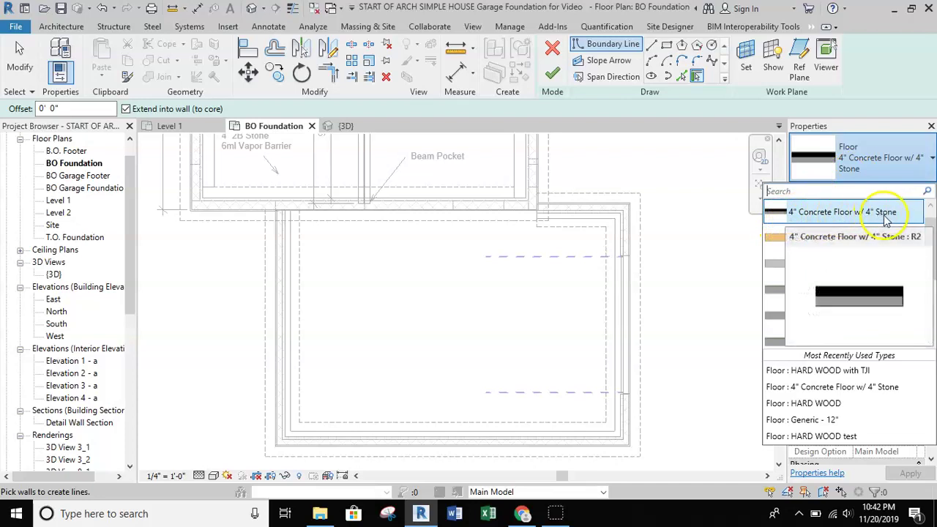
pyautogui.click(929, 162)
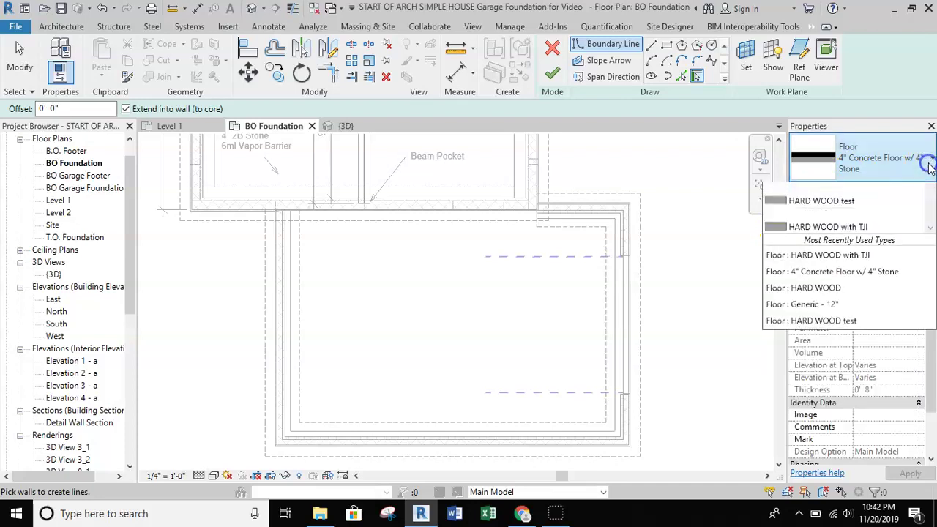
pyautogui.click(916, 177)
# Step: Duplicate the floor type and name the copy 4" Concrete Floor, 2" Insulation
pyautogui.click(912, 188)
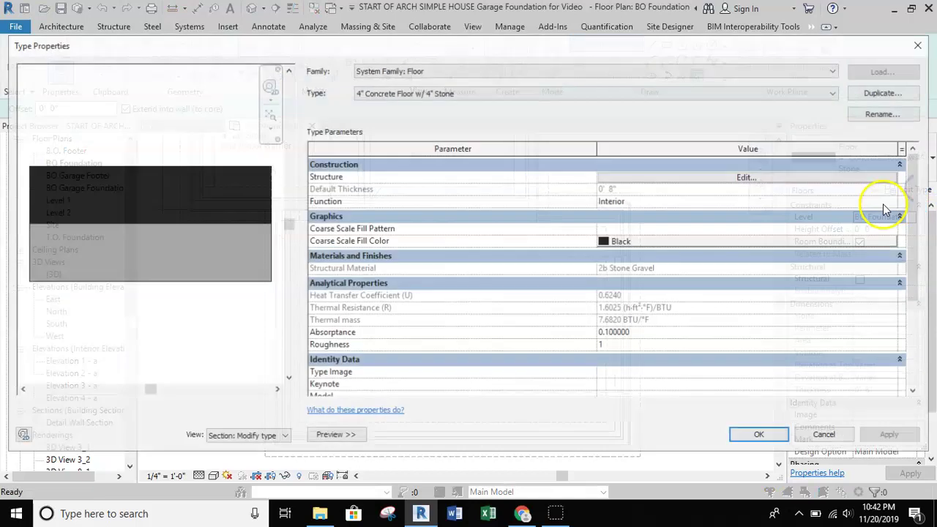
pyautogui.click(864, 93)
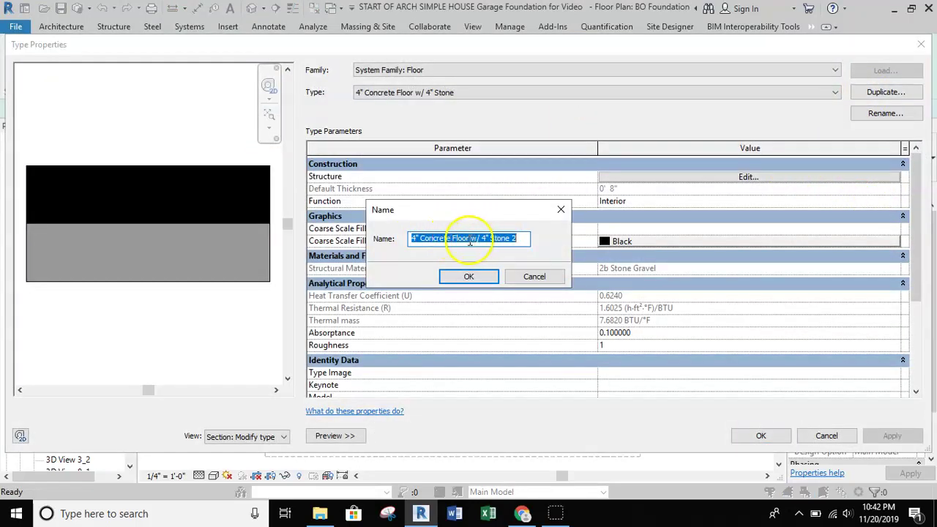
pyautogui.click(510, 239)
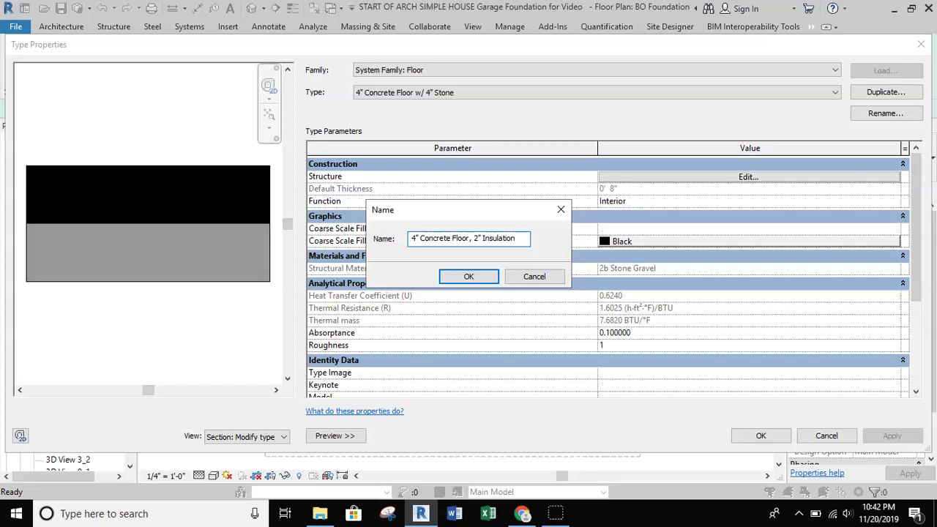
pyautogui.click(468, 277)
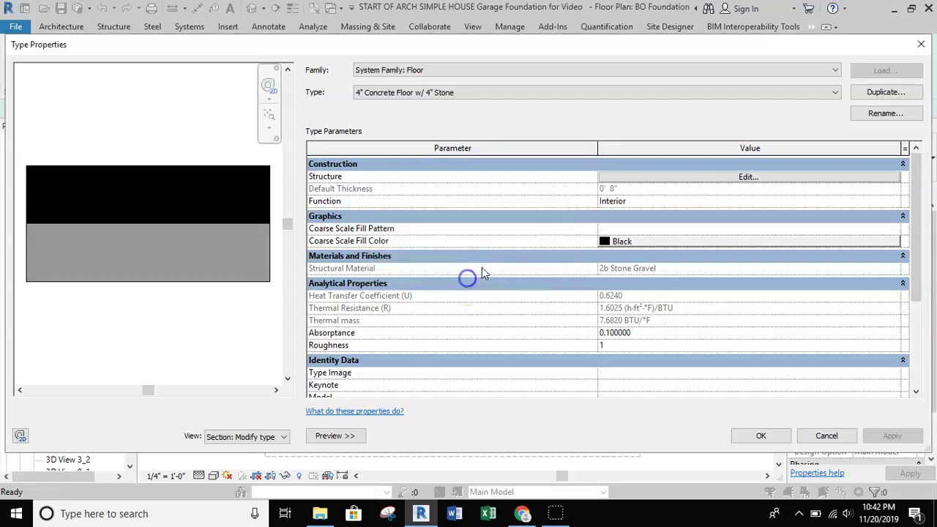
# Step: Delete the 2b Stone Gravel and 6ml Vapor Barrier Membrane layers from the new floor type's structure
pyautogui.click(611, 177)
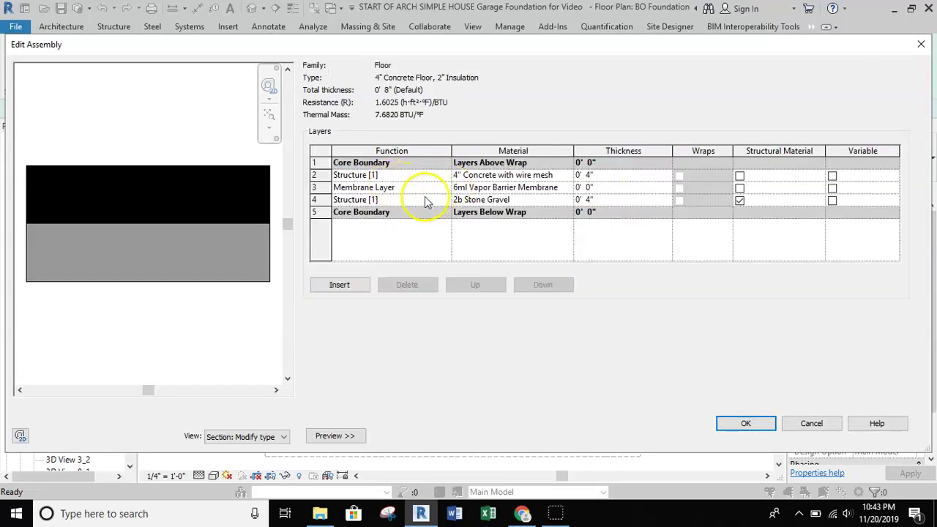
pyautogui.click(313, 200)
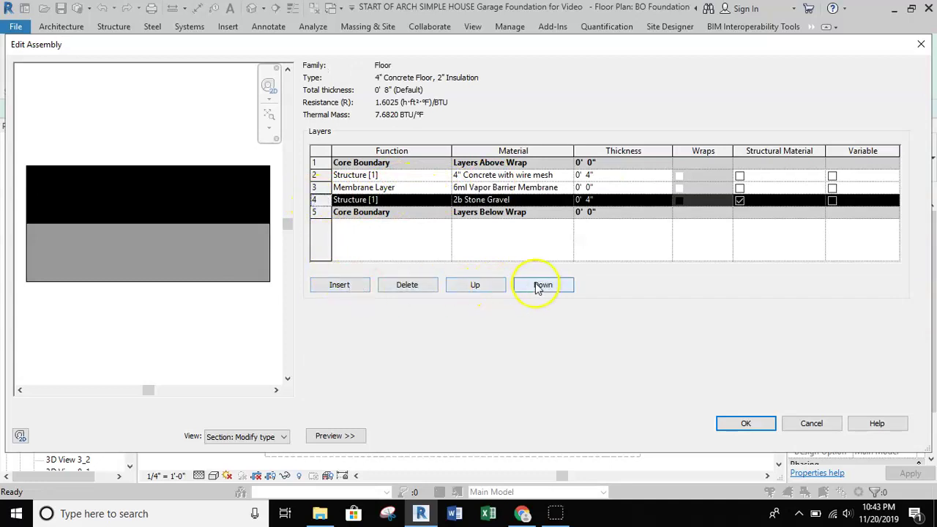
pyautogui.click(423, 288)
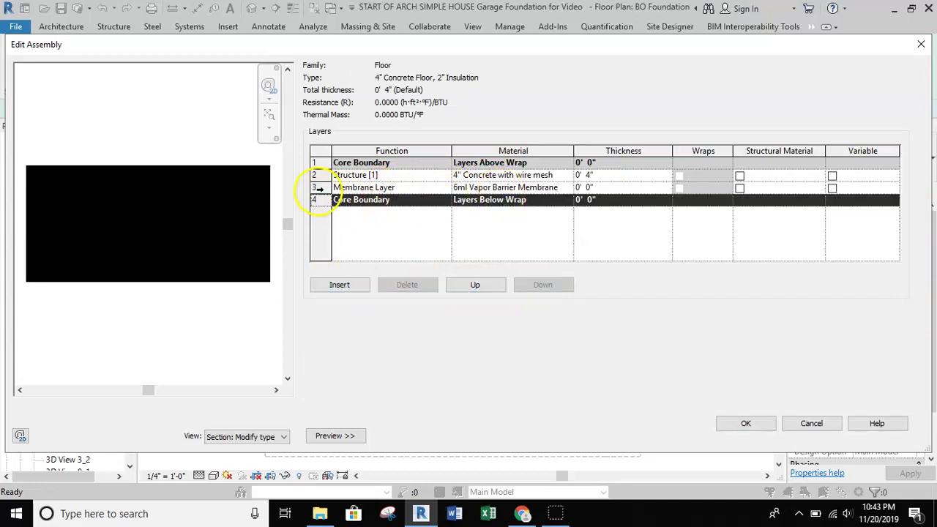
pyautogui.click(318, 188)
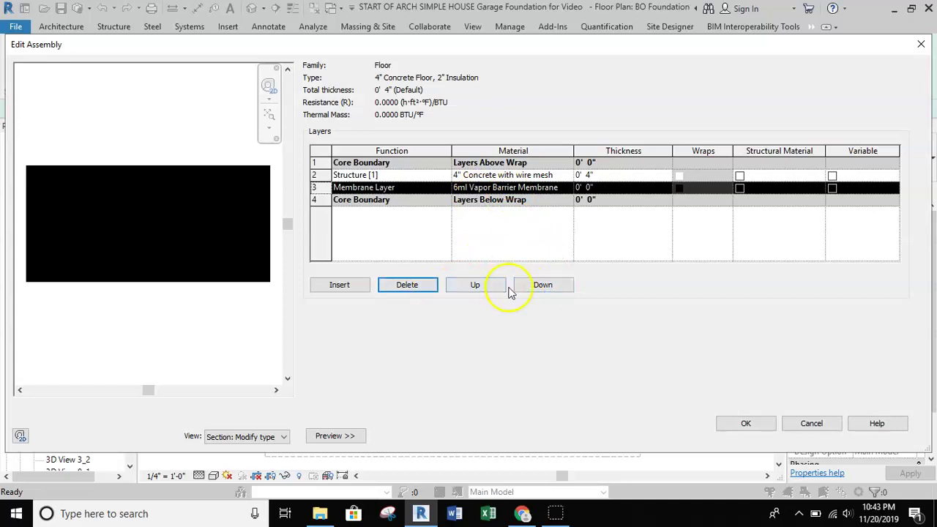
pyautogui.click(408, 286)
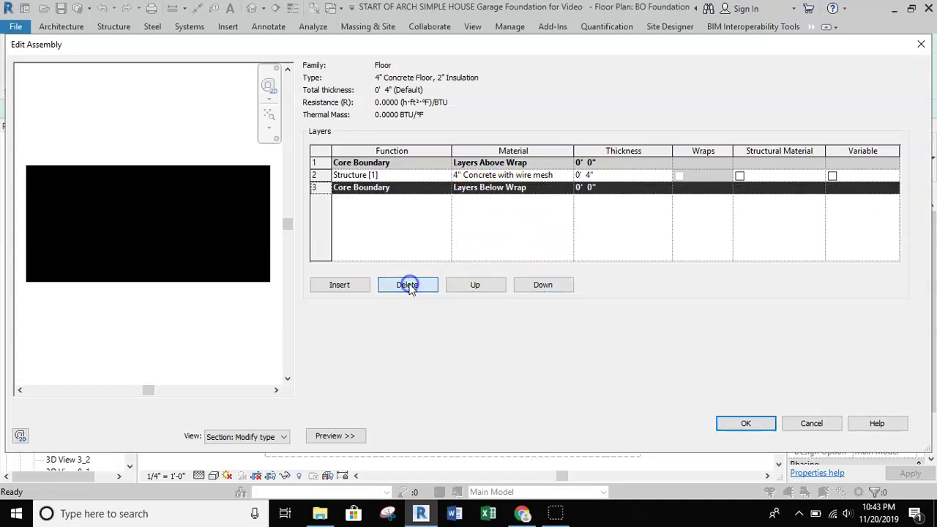
# Step: Insert a new structure layer beneath the concrete and set its thickness to 0' 2"
pyautogui.click(348, 285)
pyautogui.click(590, 188)
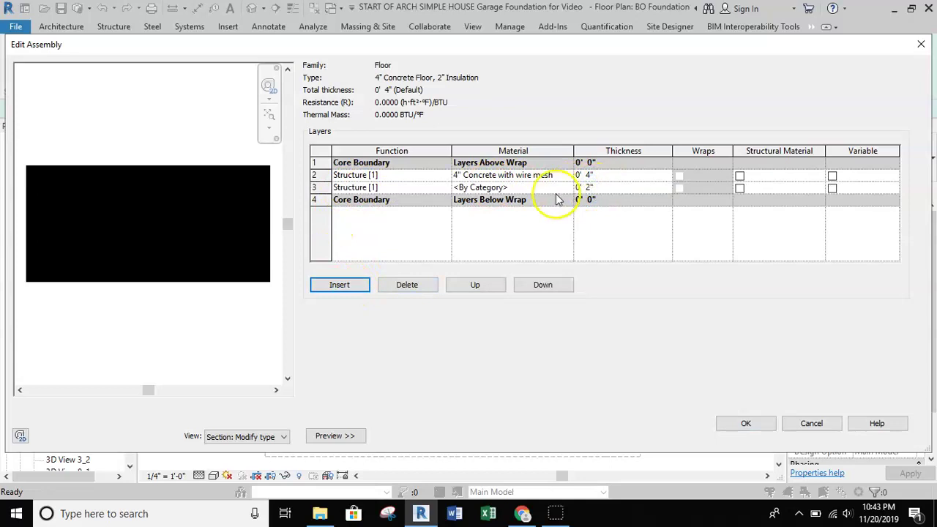
pyautogui.click(551, 189)
# Step: Assign the 2" Rigid insulation material to the new layer and accept the floor type's structure and properties
pyautogui.click(568, 188)
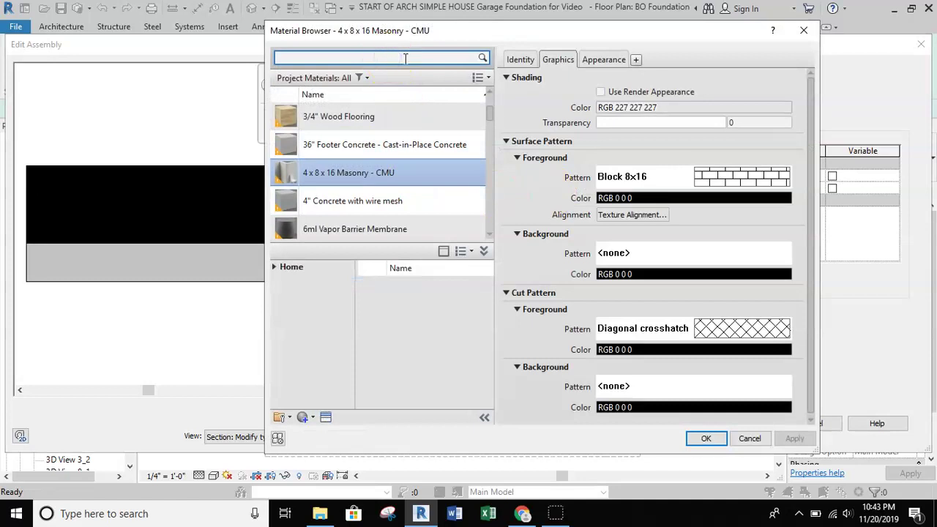
pyautogui.click(348, 51)
pyautogui.write('insu')
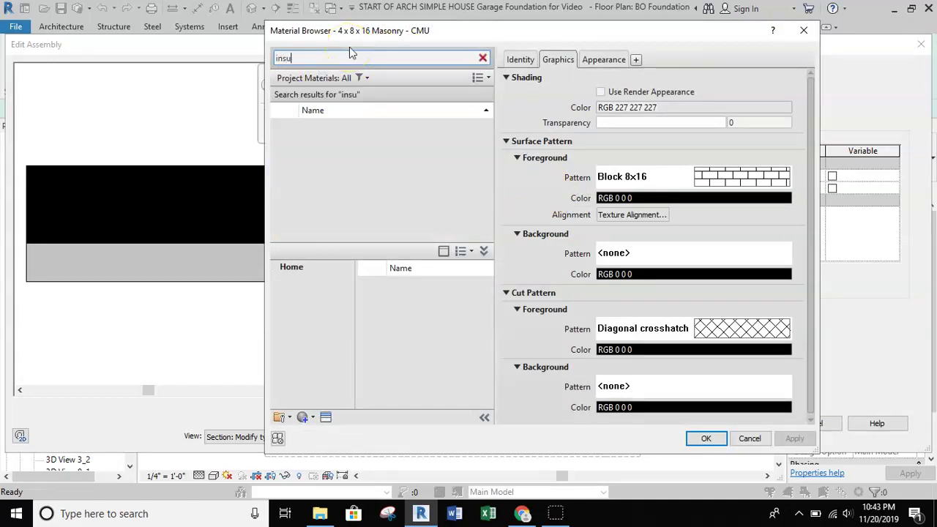
pyautogui.scroll(-2, 340, 161)
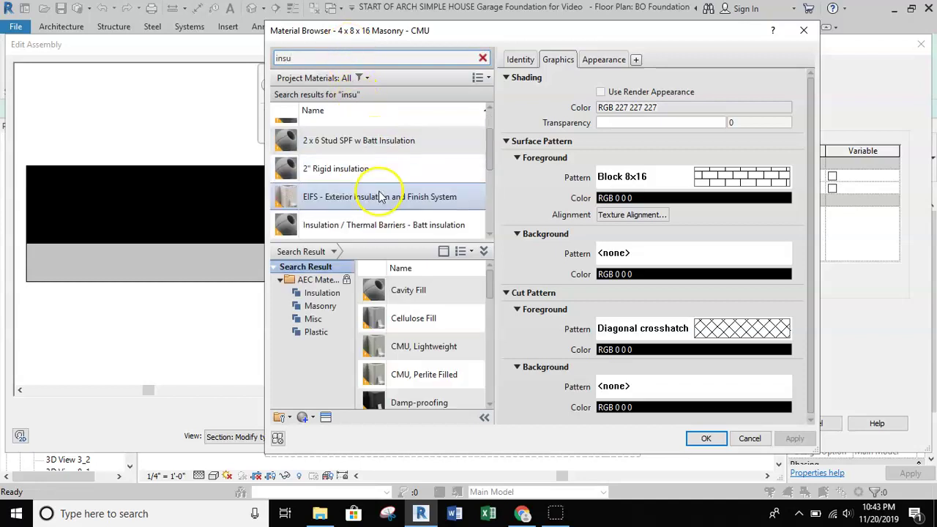
pyautogui.click(347, 170)
pyautogui.click(521, 62)
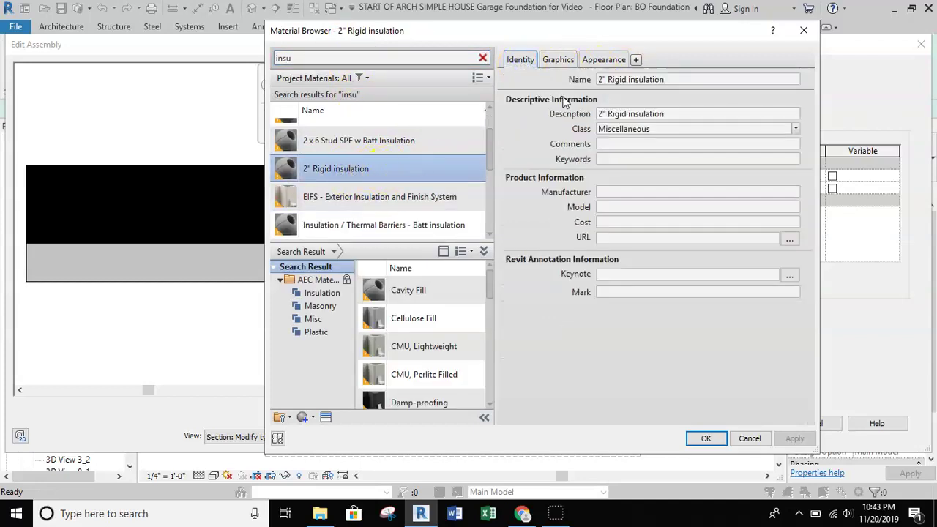
pyautogui.click(708, 438)
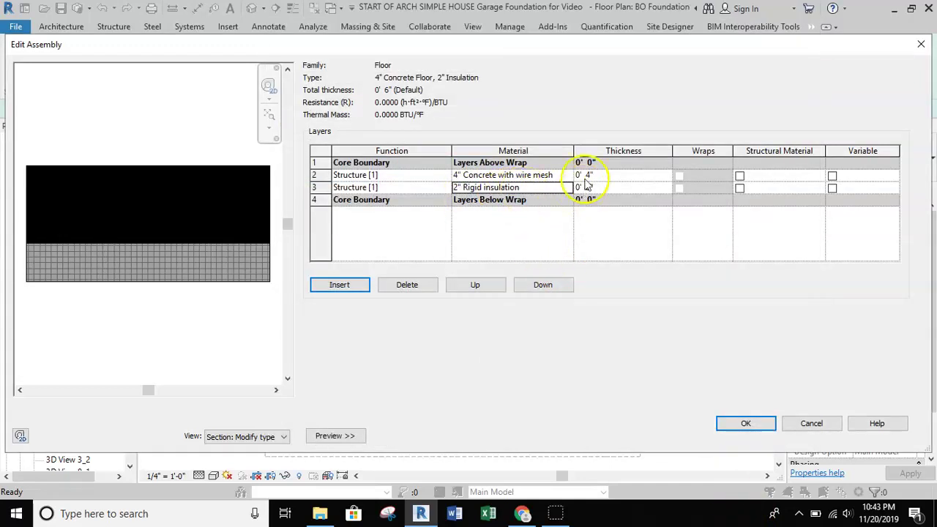
pyautogui.click(739, 423)
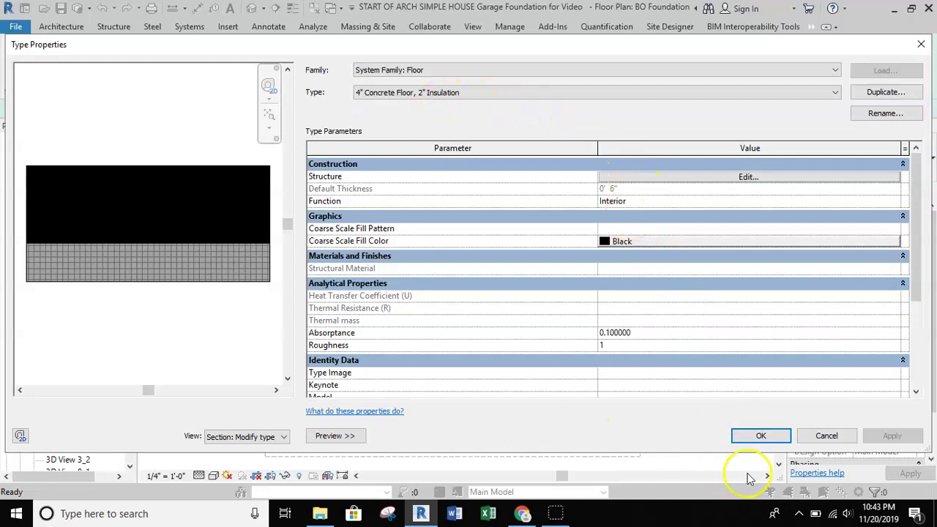
pyautogui.click(765, 436)
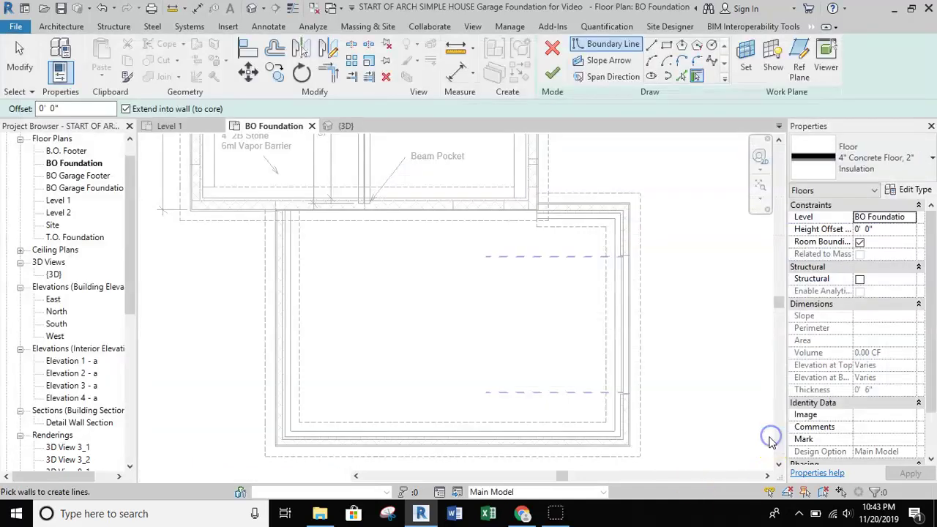
# Step: Draw the slab's first boundary line from the house foundation wall along the garage north wall's inner face to the northeast inside corner
pyautogui.click(651, 44)
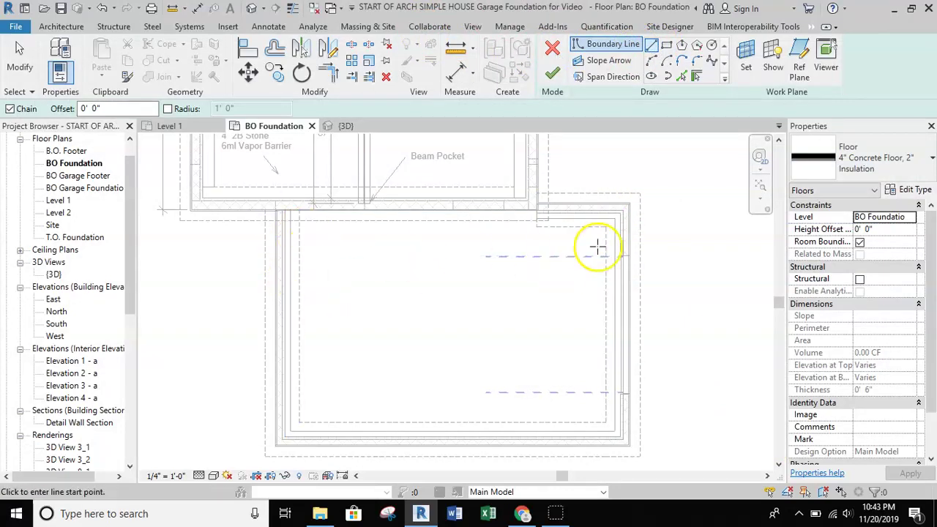
pyautogui.scroll(3, 608, 226)
pyautogui.scroll(4, 515, 220)
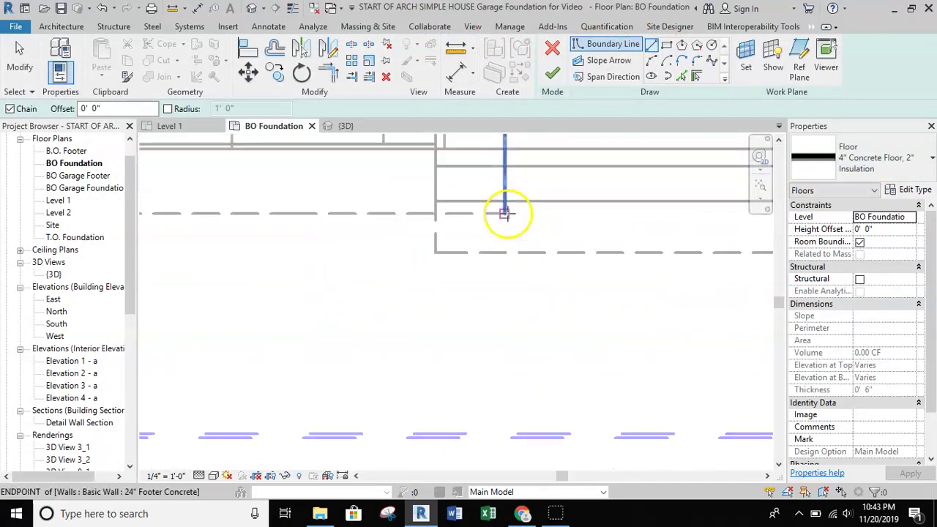
pyautogui.moveTo(506, 233); pyautogui.dragTo(440, 301, button='middle')
pyautogui.click(374, 245)
pyautogui.scroll(-2, 485, 251)
pyautogui.moveTo(485, 251); pyautogui.dragTo(357, 251, button='middle')
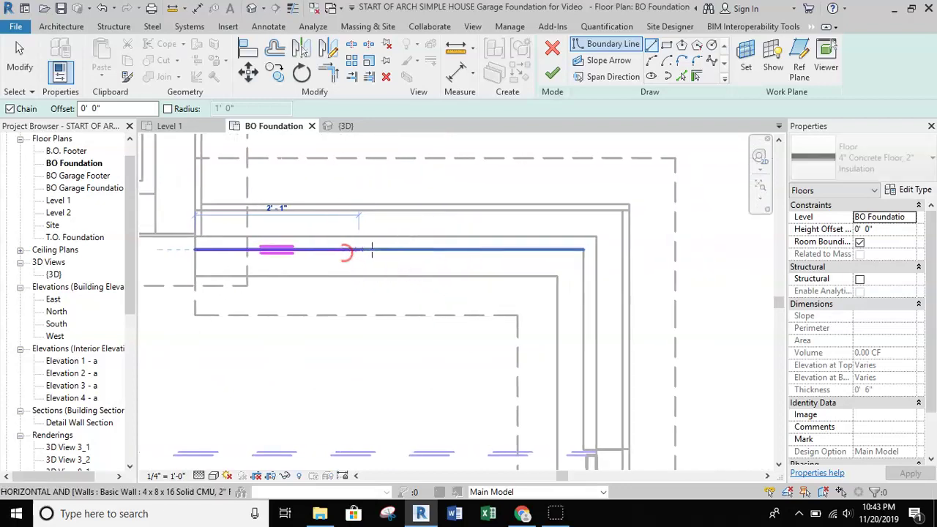
pyautogui.click(582, 251)
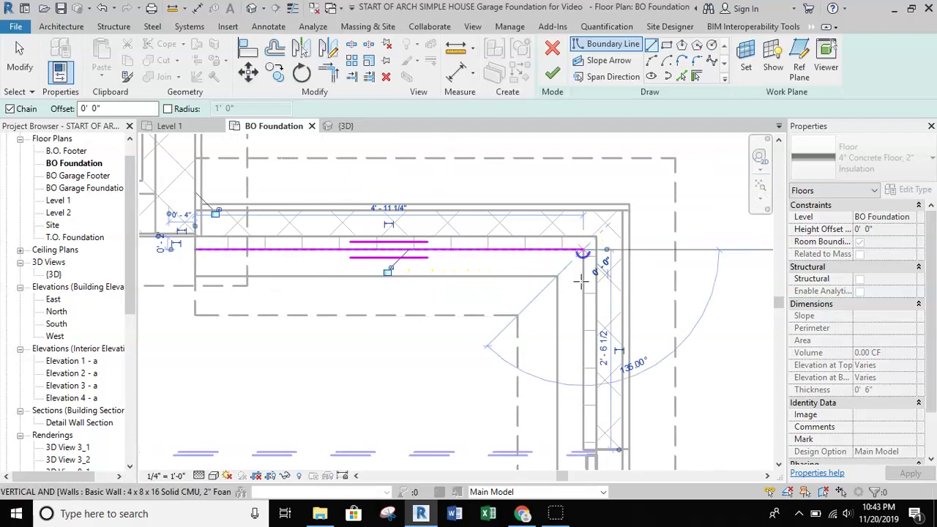
# Step: Continue the slab boundary along the inner faces of the garage's east, south and west walls up to the house wall
pyautogui.moveTo(579, 439); pyautogui.dragTo(587, 183, button='middle')
pyautogui.scroll(3, 578, 248)
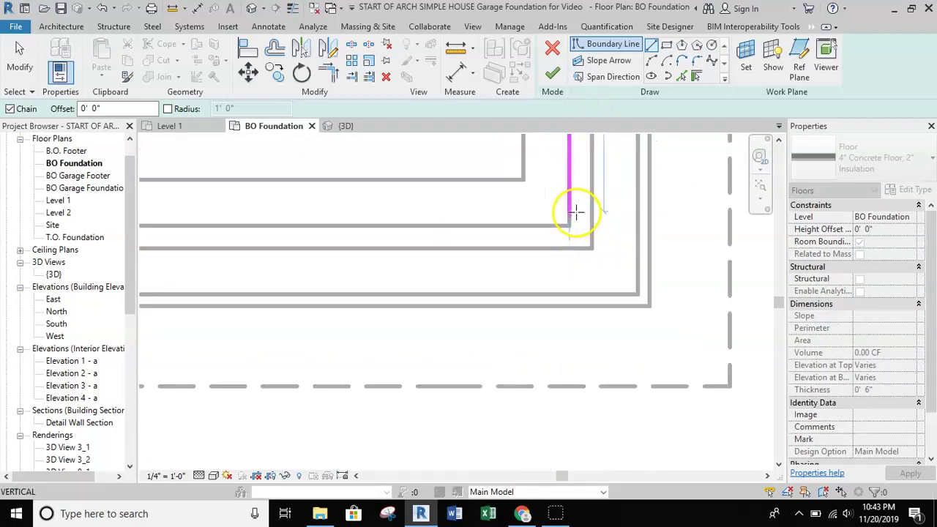
pyautogui.scroll(-3, 559, 225)
pyautogui.moveTo(293, 228); pyautogui.dragTo(620, 229, button='middle')
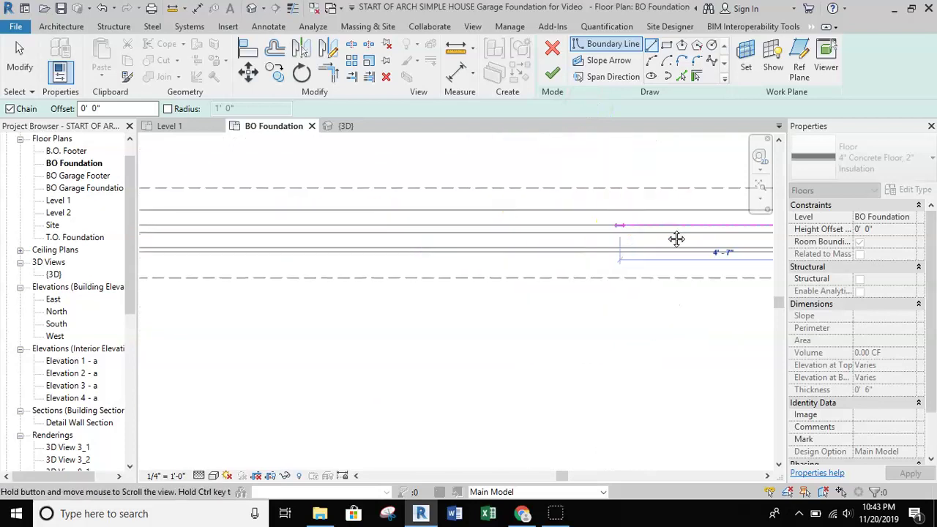
pyautogui.moveTo(315, 224); pyautogui.dragTo(512, 224, button='middle')
pyautogui.scroll(2, 327, 224)
pyautogui.click(307, 225)
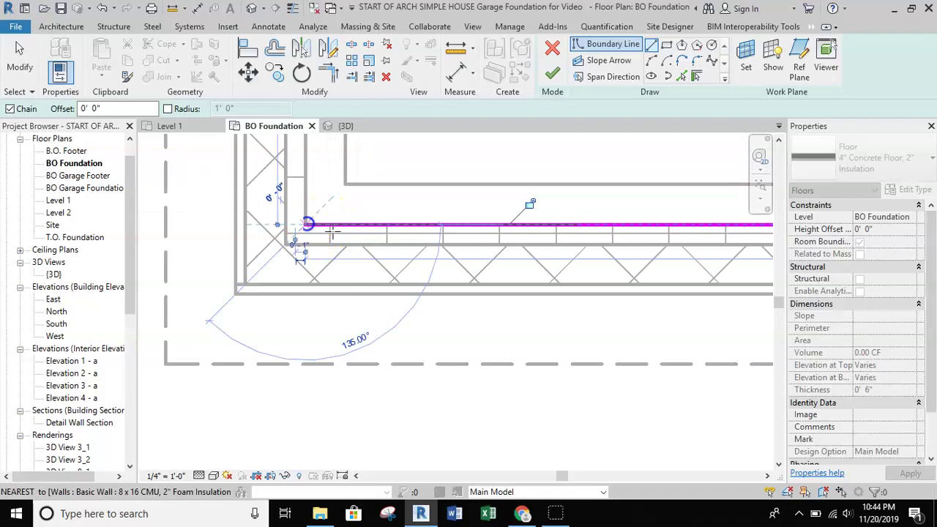
pyautogui.scroll(-3, 366, 248)
pyautogui.moveTo(395, 200); pyautogui.dragTo(353, 403, button='middle')
pyautogui.scroll(3, 292, 257)
pyautogui.click(295, 221)
# Step: Draw the boundary along the house wall to its corner, close the loop with a short line, and end the line chain
pyautogui.moveTo(454, 282); pyautogui.dragTo(274, 268, button='middle')
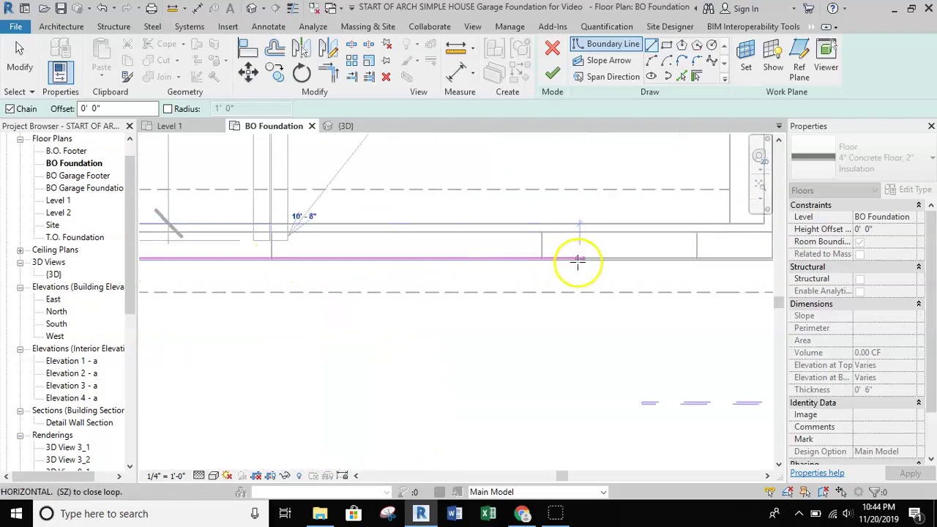
pyautogui.moveTo(581, 261); pyautogui.dragTo(296, 265, button='middle')
pyautogui.scroll(5, 515, 262)
pyautogui.click(506, 257)
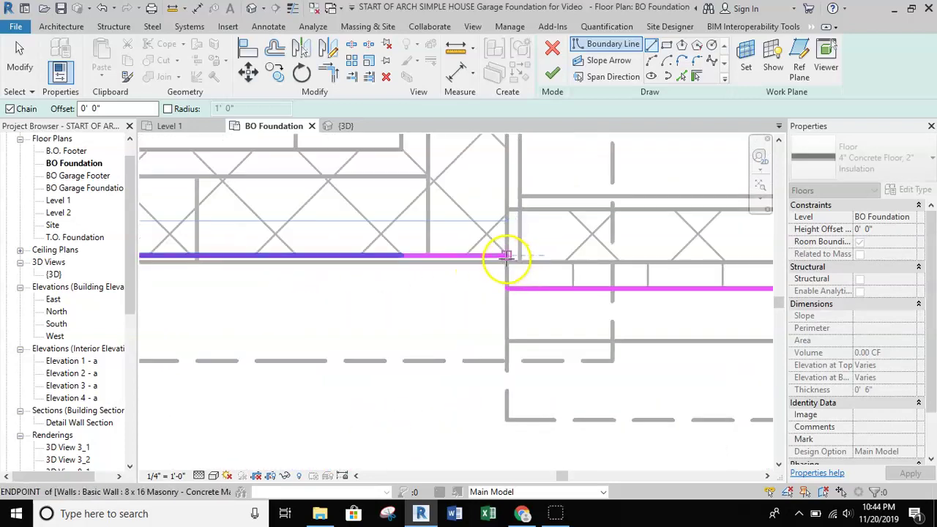
pyautogui.click(506, 288)
pyautogui.scroll(-3, 500, 320)
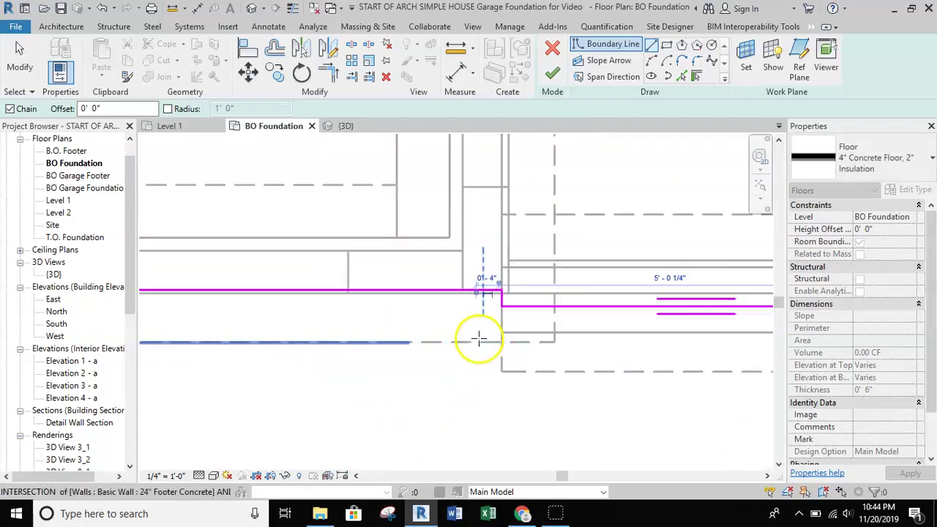
pyautogui.moveTo(428, 410); pyautogui.dragTo(429, 315, button='middle')
pyautogui.rightClick(428, 316)
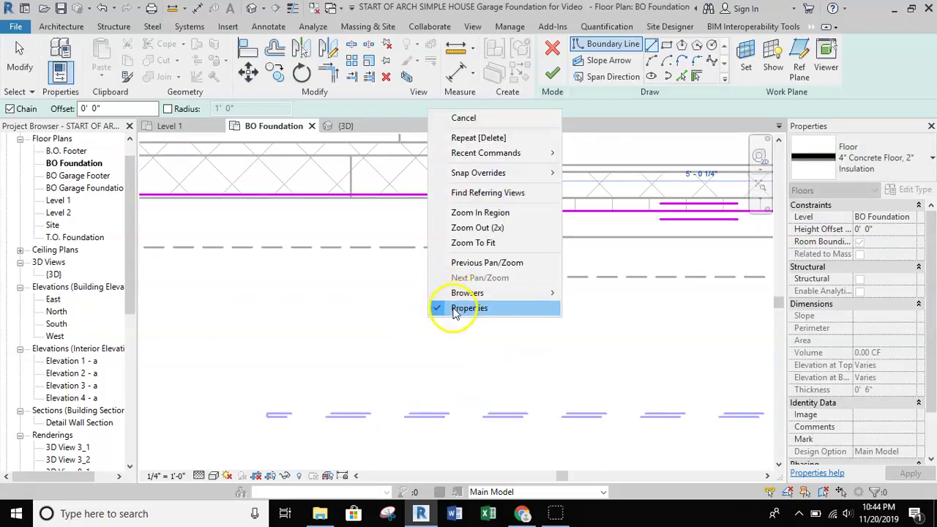
pyautogui.click(468, 308)
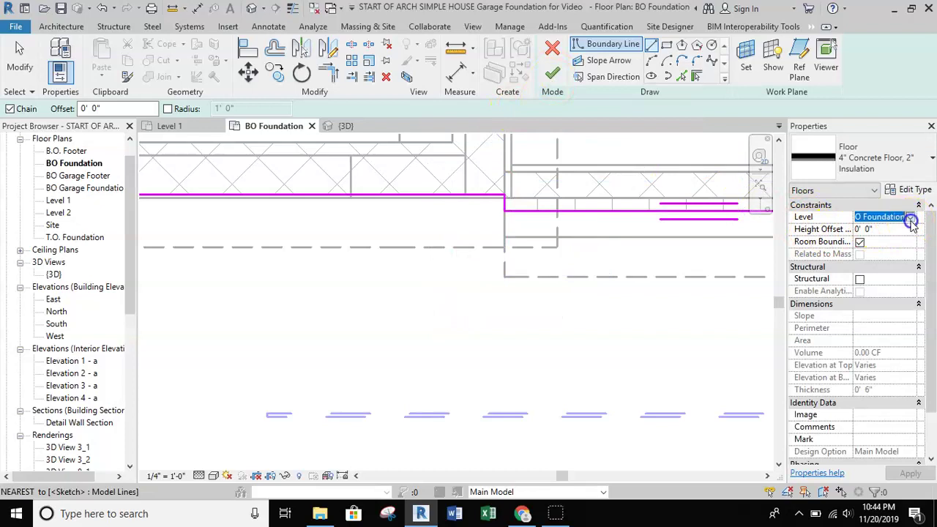
# Step: Set the slab's level to T.O. Foundation
pyautogui.click(910, 219)
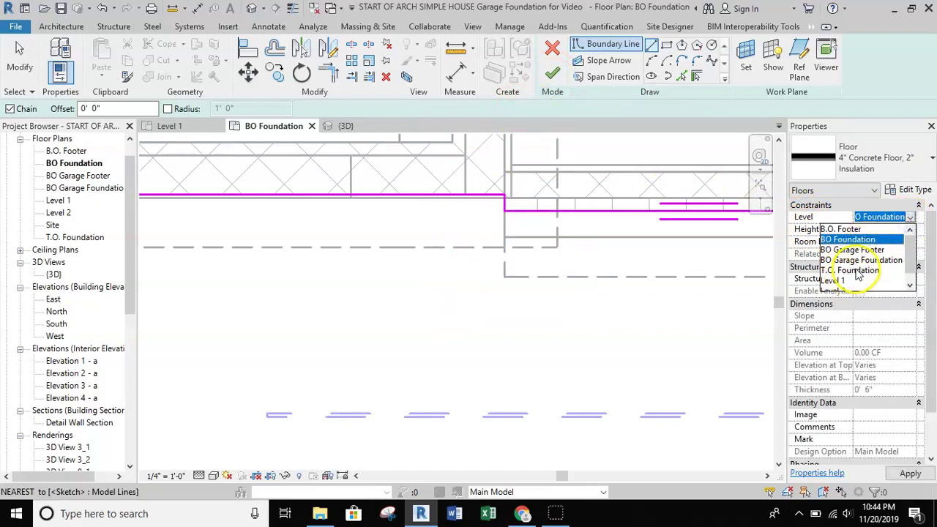
pyautogui.scroll(-1, 856, 273)
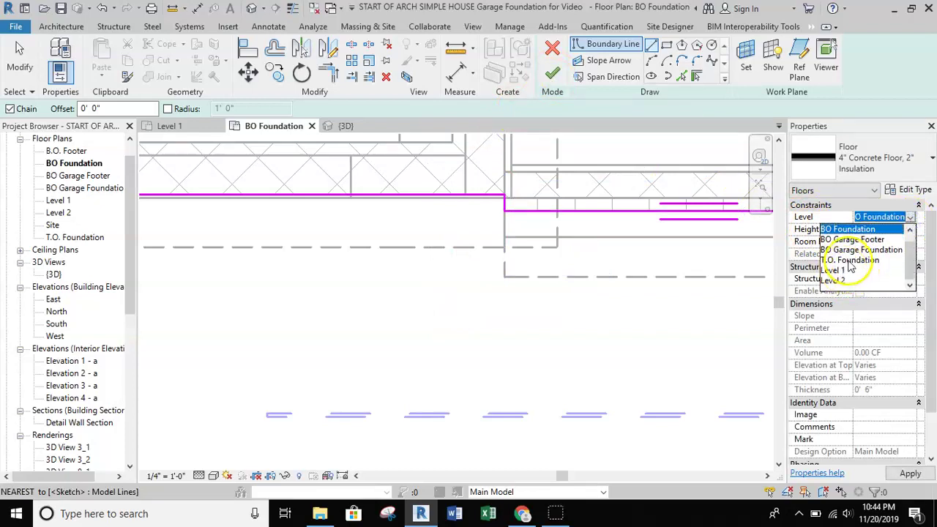
pyautogui.click(848, 261)
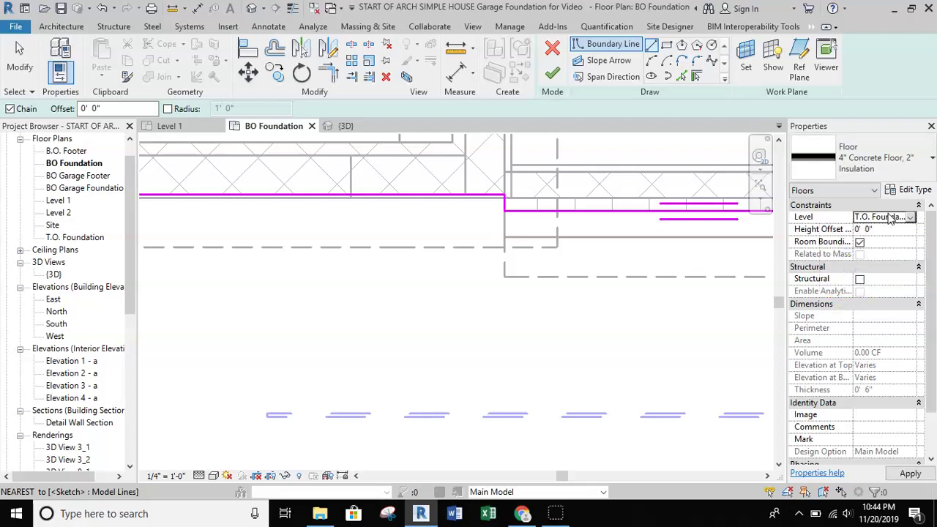
# Step: Finish the floor sketch, decline attaching the walls to the slab's bottom, and deselect the slab
pyautogui.click(554, 85)
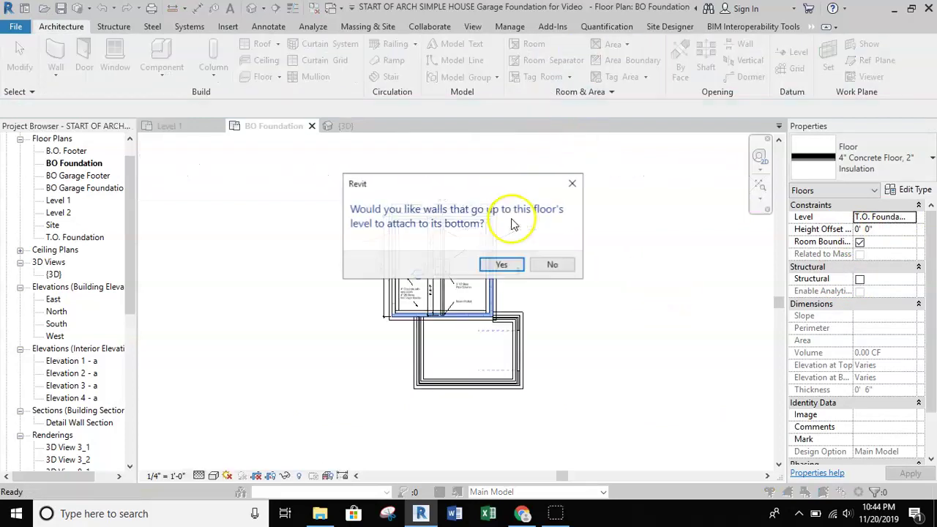
pyautogui.click(557, 262)
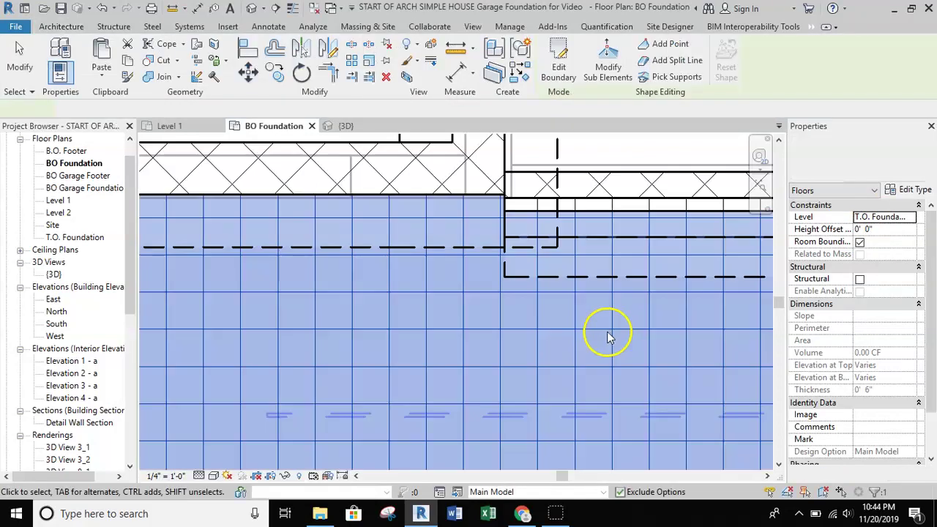
pyautogui.click(597, 333)
pyautogui.scroll(-6, 600, 358)
pyautogui.moveTo(613, 376)
pyautogui.mouseDown(button='middle')
pyautogui.moveTo(620, 383)
pyautogui.moveTo(654, 335)
pyautogui.moveTo(622, 280)
pyautogui.moveTo(624, 296)
pyautogui.mouseUp(button='middle')
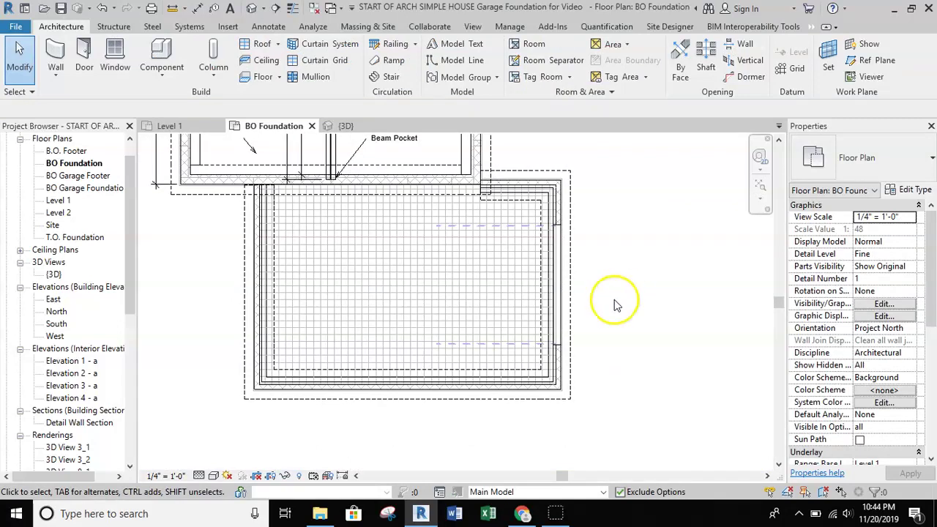
pyautogui.moveTo(463, 302); pyautogui.dragTo(500, 314, button='middle')
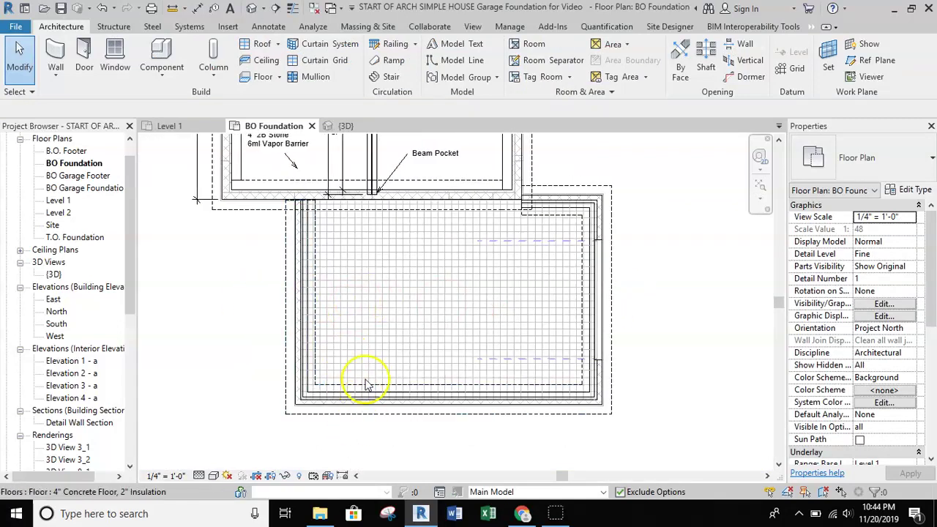
# Step: Place a building section running west to east across the southern part of the garage, looking north
pyautogui.click(473, 27)
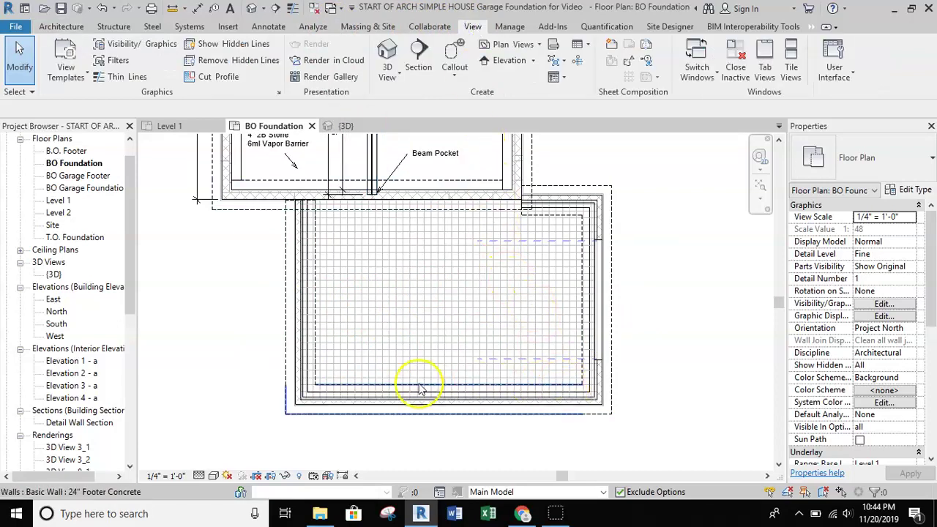
pyautogui.click(418, 51)
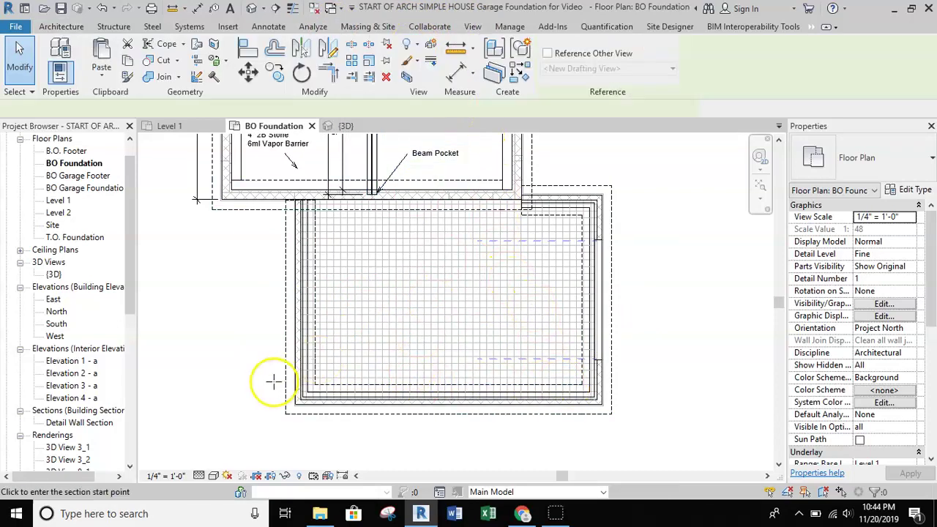
pyautogui.click(219, 369)
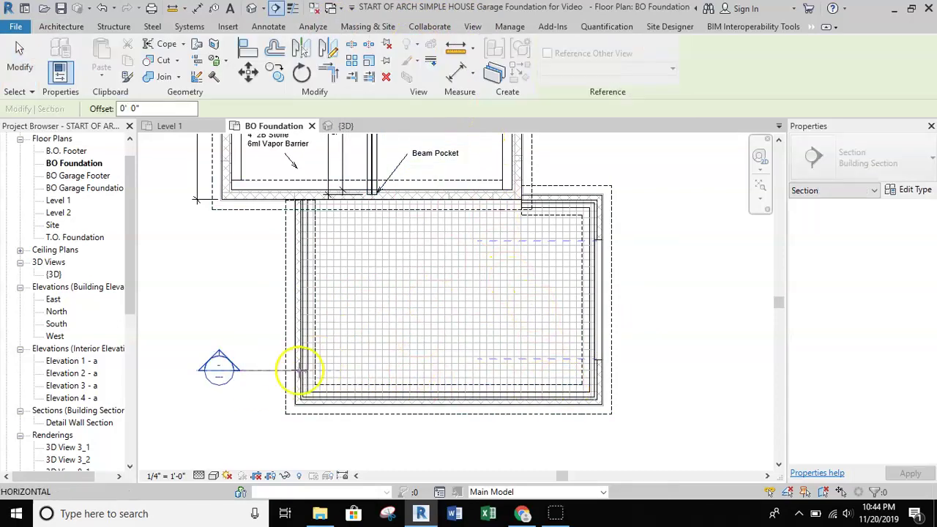
pyautogui.click(654, 369)
# Step: Shorten the garage section's far clip depth to about 5 inches beyond the section line and deselect the section
pyautogui.scroll(-3, 549, 309)
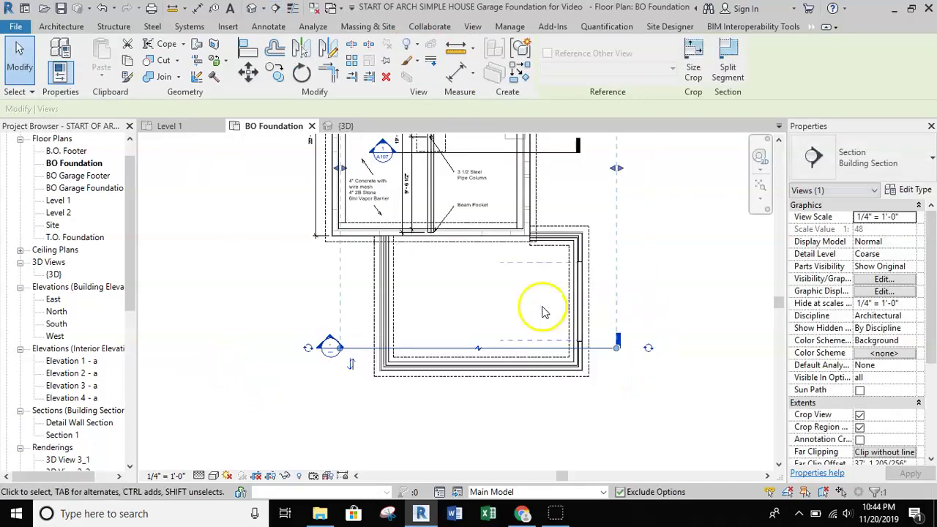
pyautogui.moveTo(502, 226); pyautogui.dragTo(464, 278, button='middle')
pyautogui.scroll(-1, 448, 224)
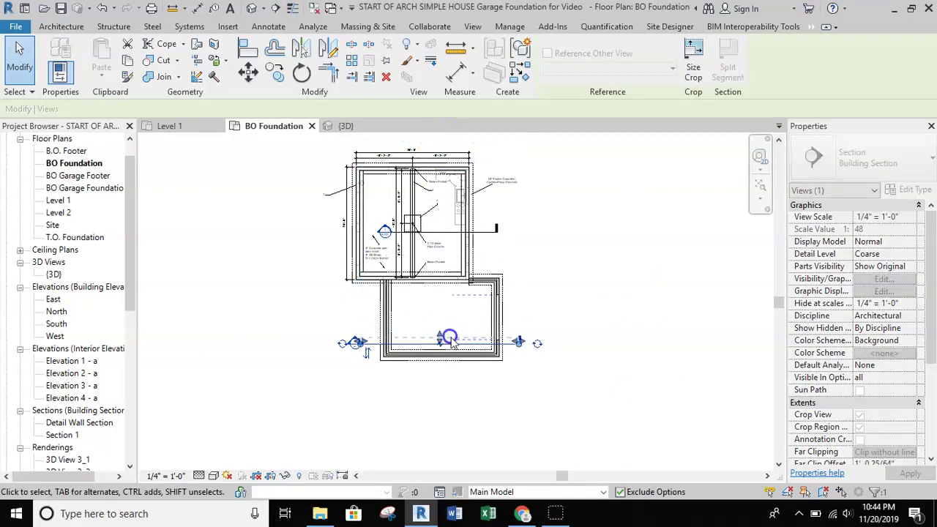
pyautogui.scroll(5, 450, 326)
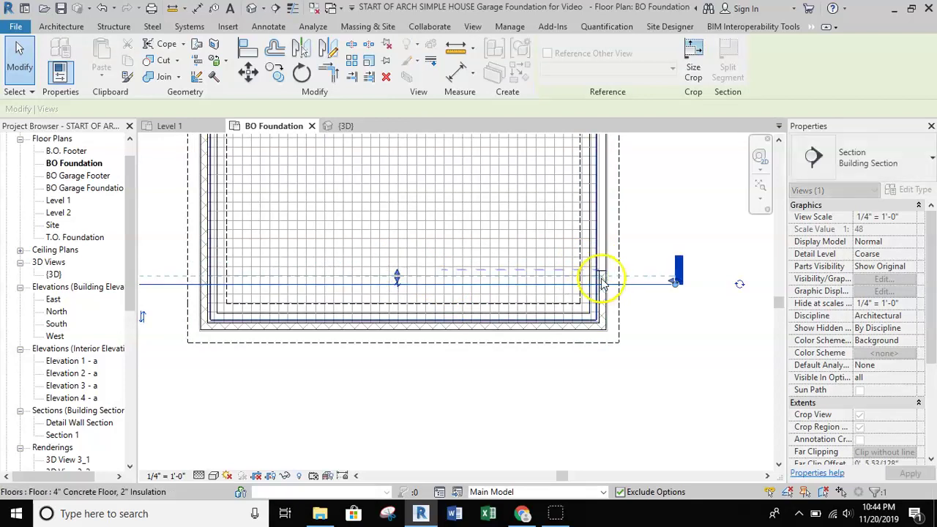
pyautogui.click(641, 360)
# Step: Open the new garage section view and set its detail level to Fine
pyautogui.moveTo(419, 397); pyautogui.dragTo(542, 371, button='middle')
pyautogui.doubleClick(240, 269)
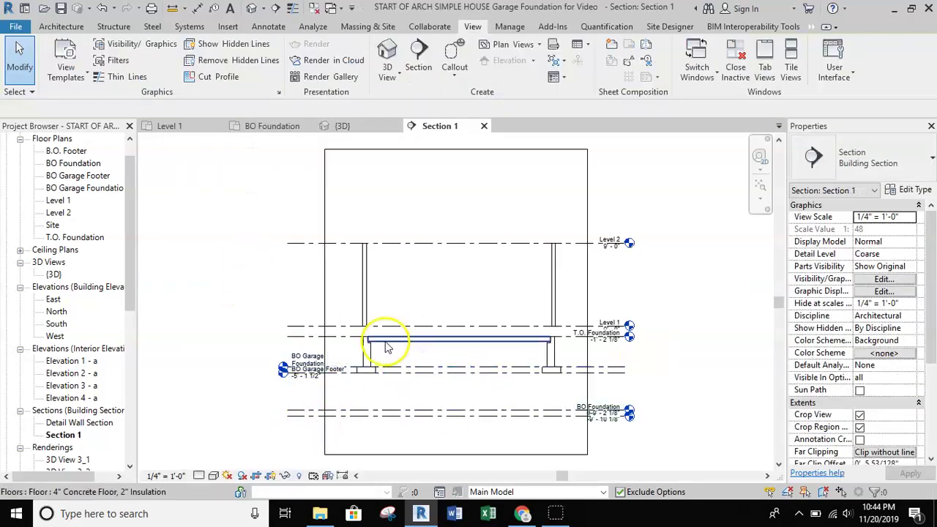
pyautogui.scroll(5, 388, 347)
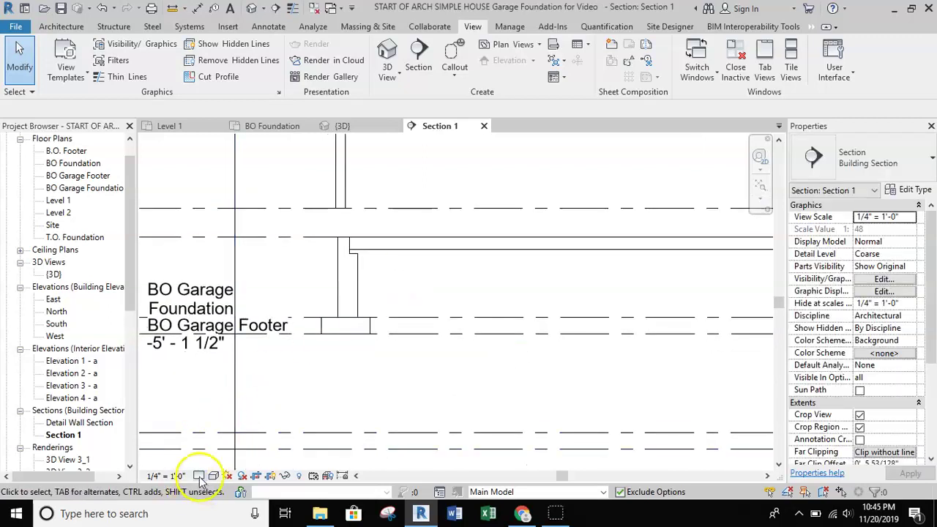
pyautogui.click(198, 476)
pyautogui.click(228, 461)
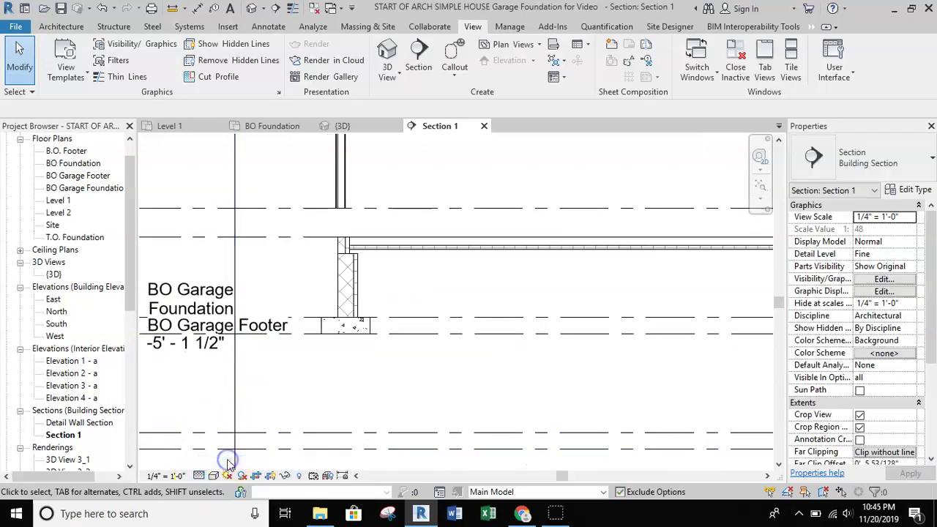
# Step: Measure the vertical gap between the slab's underside and the ledge of the east garage foundation wall using an aligned dimension, without keeping it
pyautogui.moveTo(429, 271); pyautogui.dragTo(210, 267, button='middle')
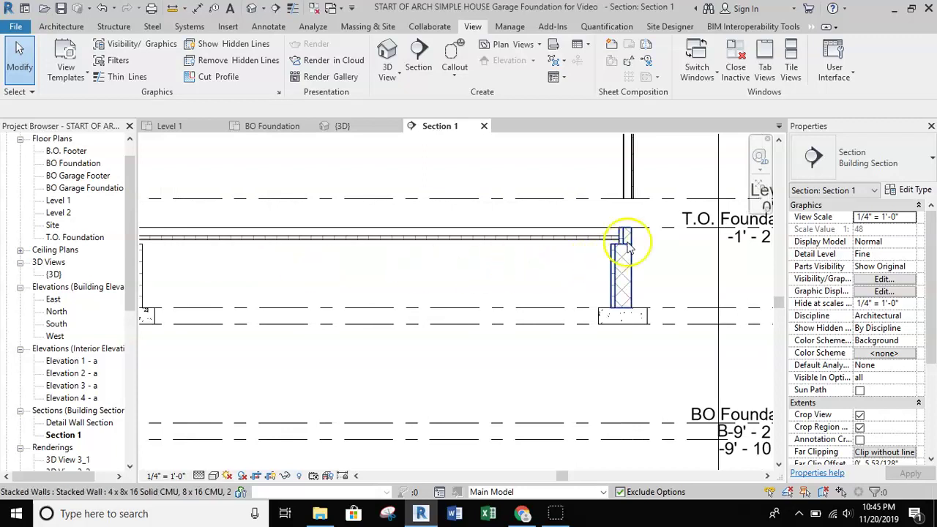
pyautogui.scroll(6, 634, 228)
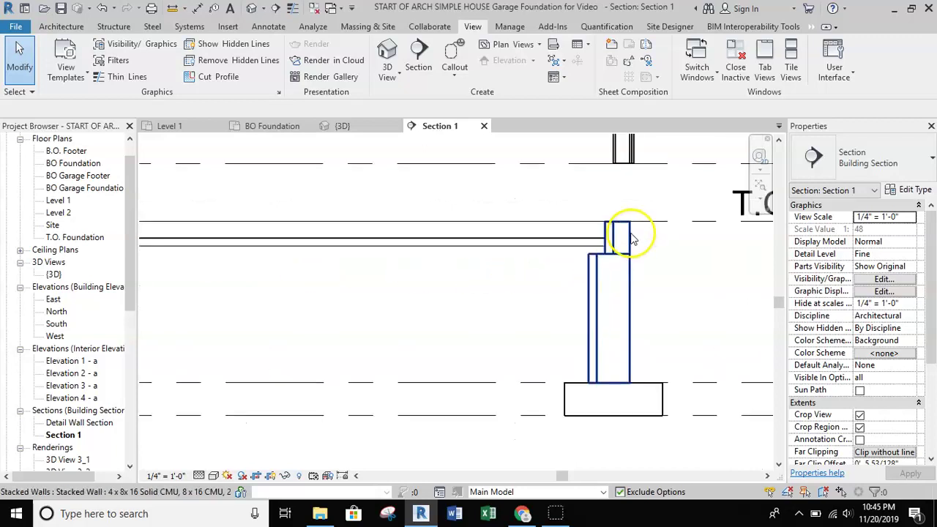
pyautogui.click(510, 219)
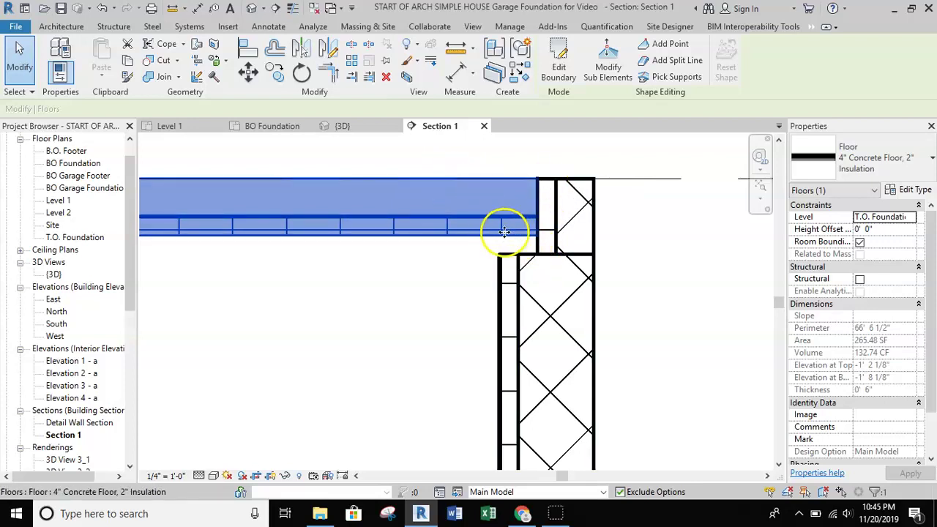
pyautogui.scroll(-3, 506, 236)
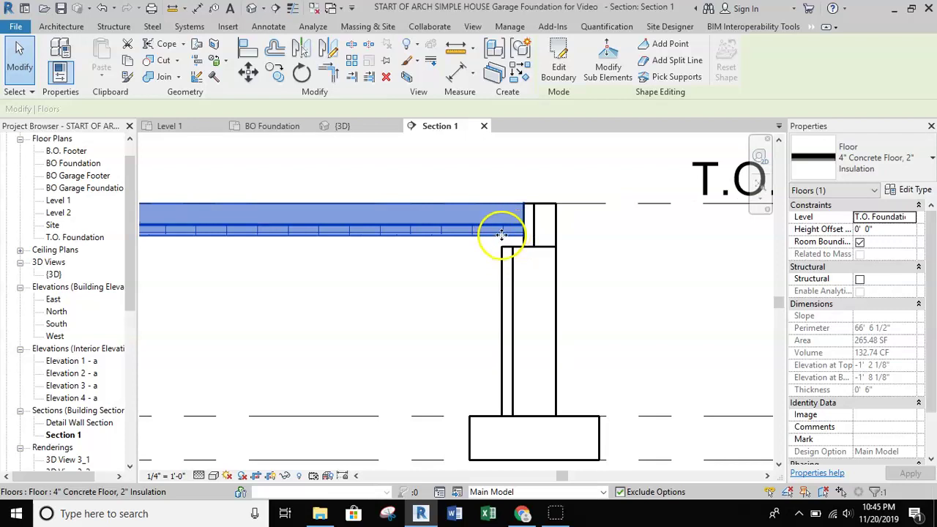
pyautogui.scroll(-2, 501, 234)
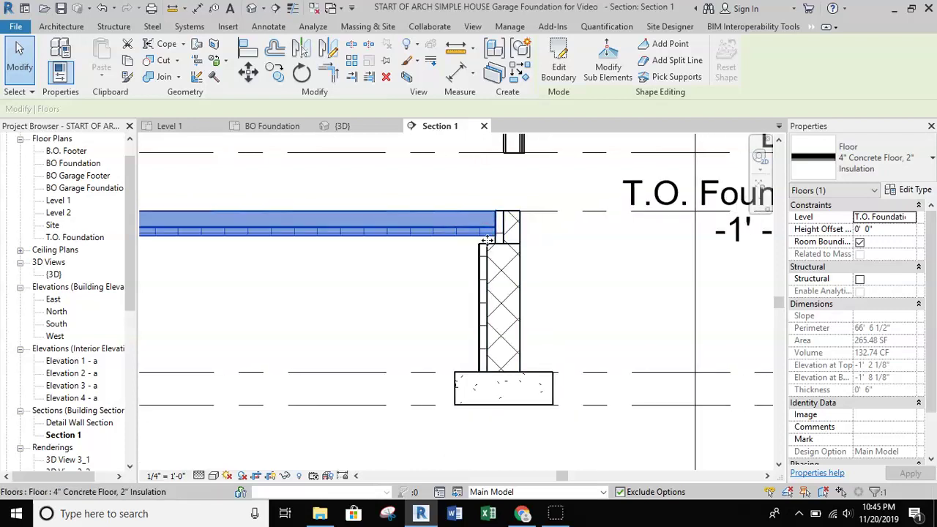
pyautogui.scroll(3, 487, 240)
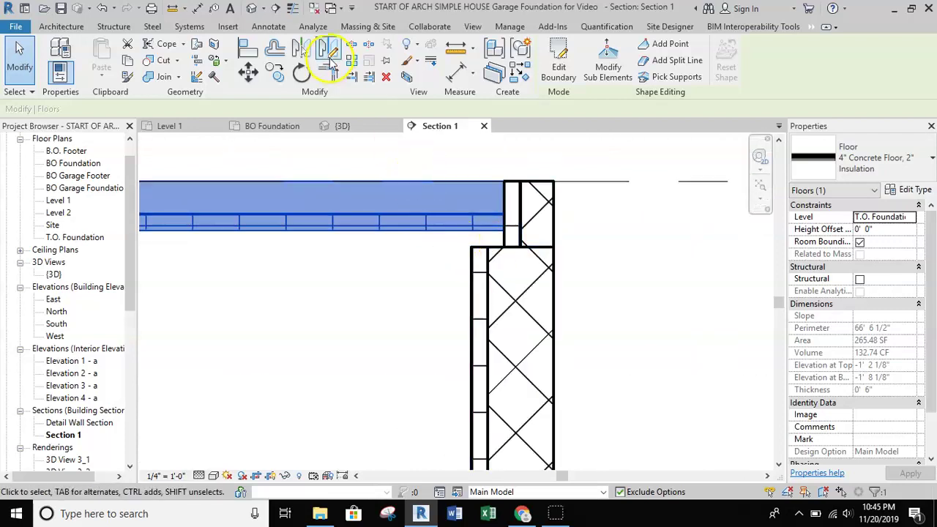
pyautogui.click(454, 73)
pyautogui.scroll(2, 468, 250)
pyautogui.click(496, 258)
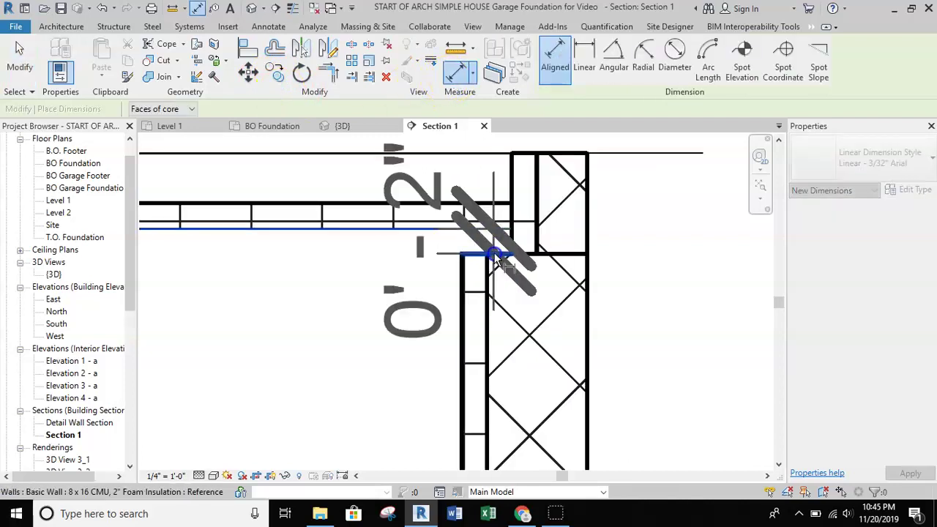
pyautogui.click(399, 261)
pyautogui.press('Escape')
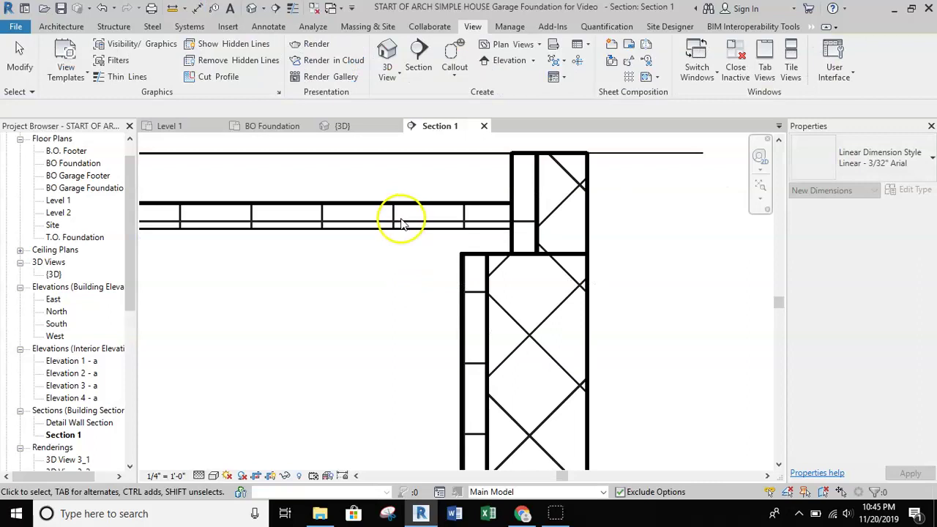
# Step: Set the garage slab's height offset from the T.O. Foundation level to -2" and deselect the slab
pyautogui.click(397, 224)
pyautogui.click(870, 229)
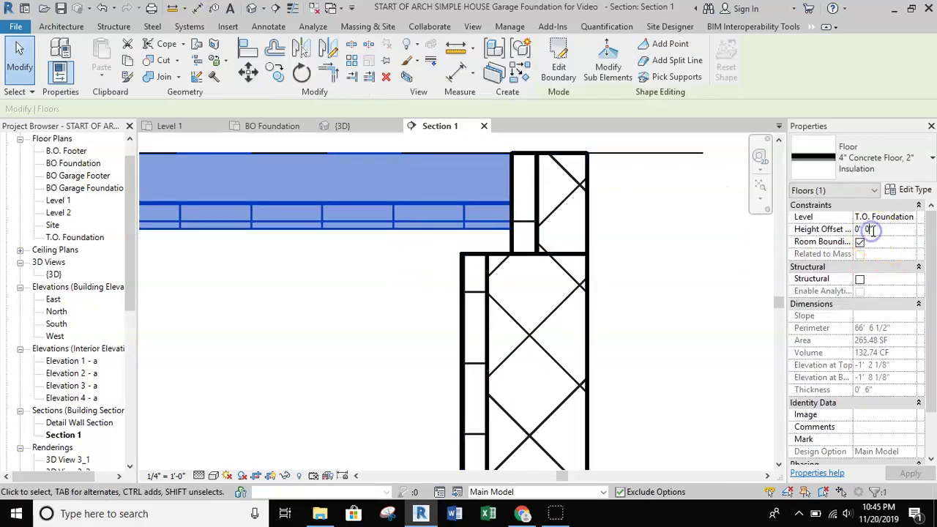
pyautogui.press('BackSpace')
pyautogui.press('BackSpace')
pyautogui.press('BackSpace')
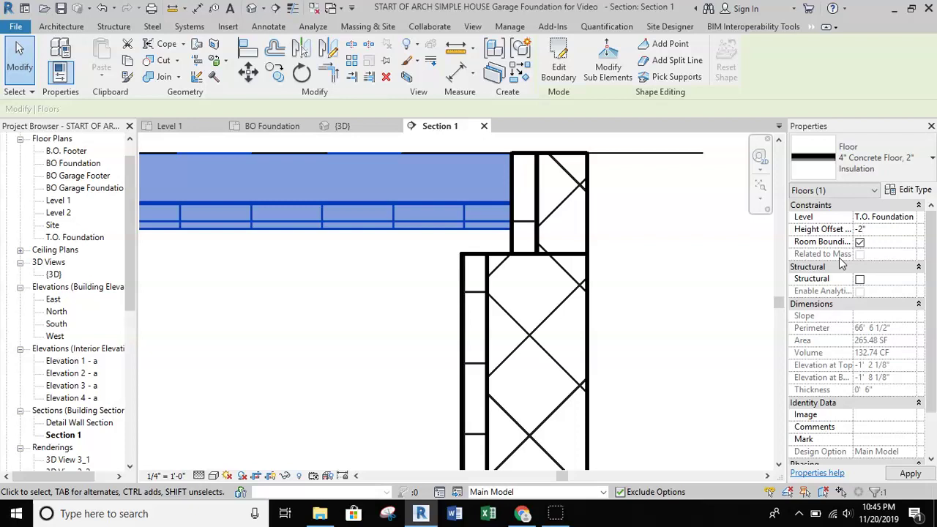
pyautogui.write('-2"')
pyautogui.click(649, 261)
# Step: Examine how the lowered slab sits on the foundation wall ledge, including across the full width of the garage section
pyautogui.scroll(-1, 469, 241)
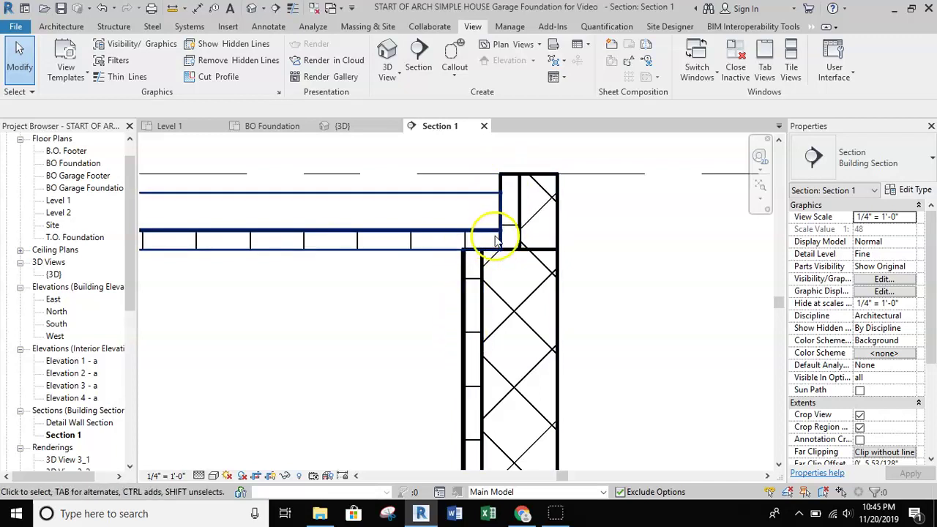
pyautogui.scroll(-1, 512, 233)
pyautogui.moveTo(513, 233); pyautogui.dragTo(537, 226, button='middle')
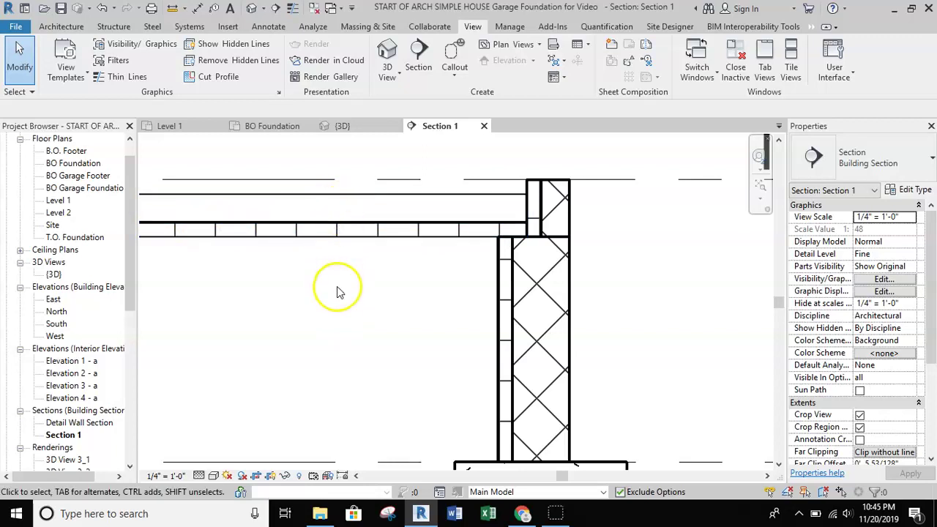
pyautogui.scroll(-2, 333, 287)
pyautogui.scroll(-3, 513, 264)
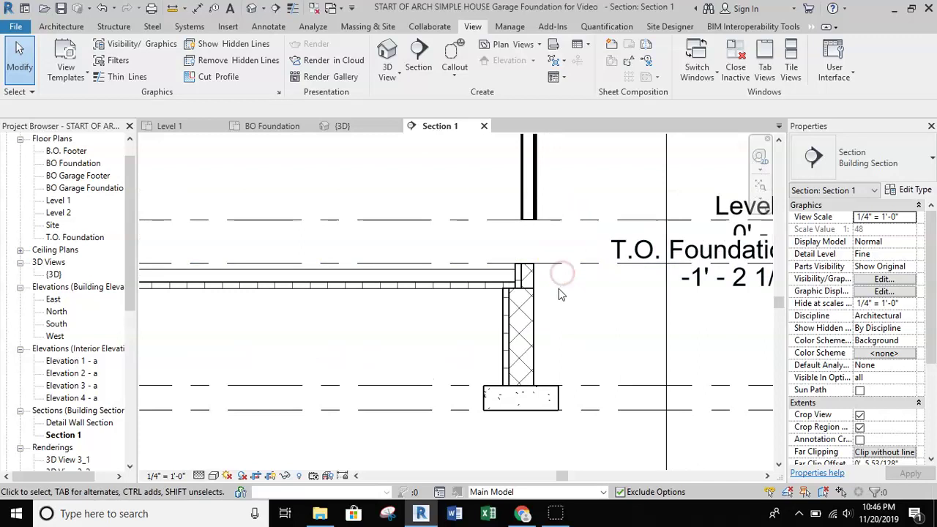
pyautogui.scroll(1, 561, 294)
pyautogui.moveTo(339, 381); pyautogui.dragTo(370, 346, button='middle')
pyautogui.press('z')
pyautogui.press('f')
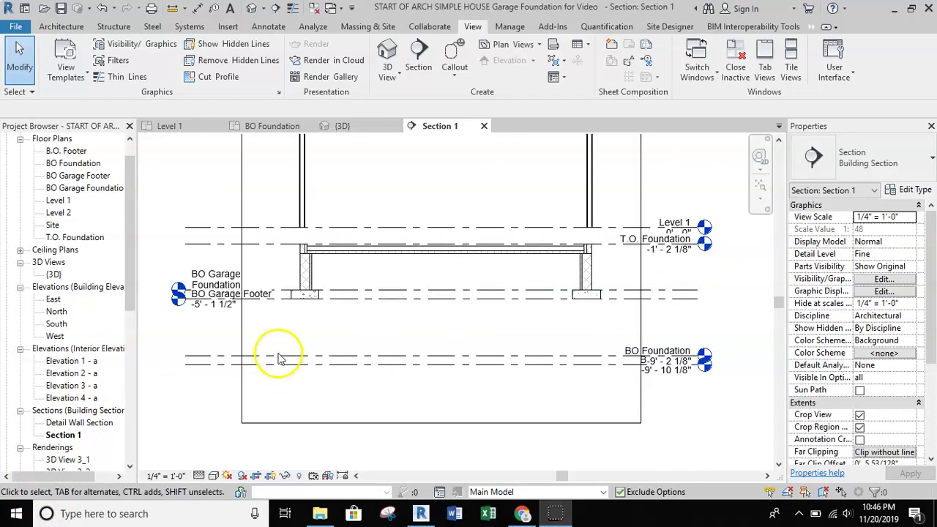
# Step: In the BO Foundation plan, move the garage section line north so it cuts through the garage door opening, and deselect it
pyautogui.click(276, 125)
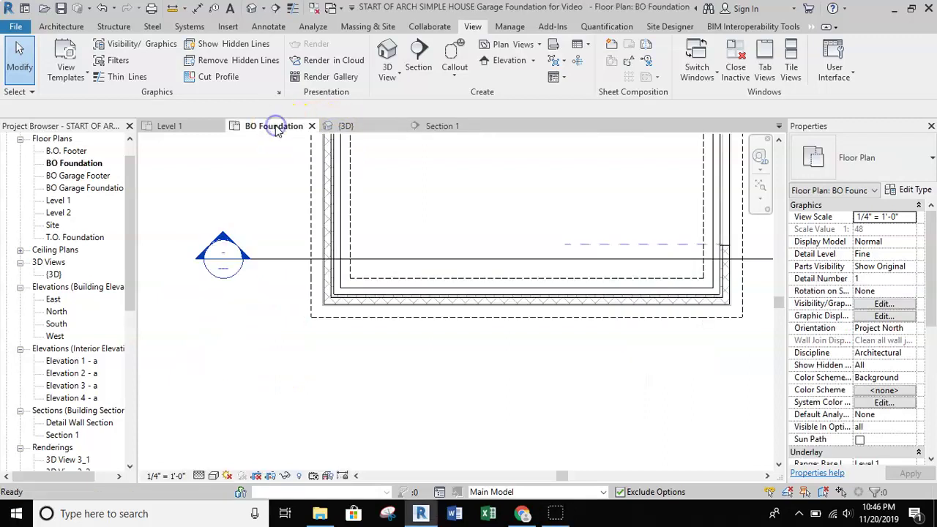
pyautogui.moveTo(544, 251); pyautogui.dragTo(421, 278, button='middle')
pyautogui.click(408, 286)
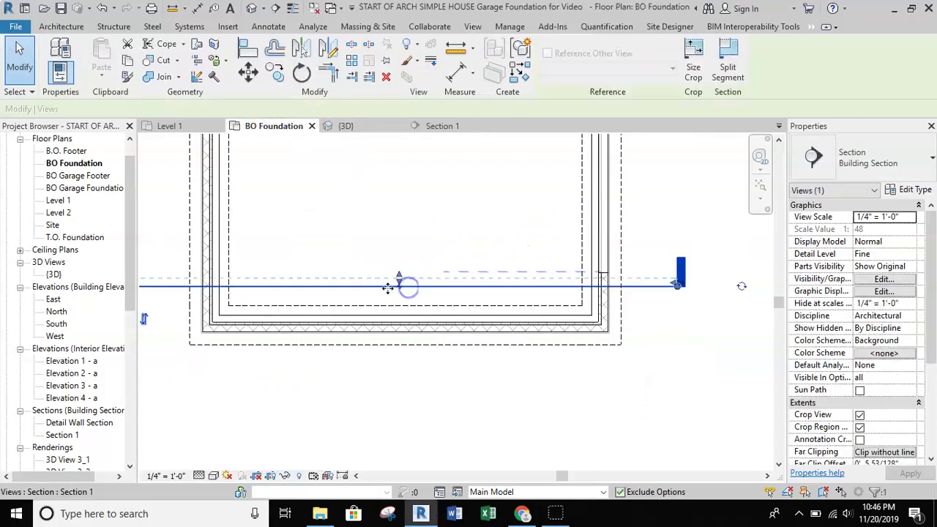
pyautogui.moveTo(388, 270); pyautogui.dragTo(603, 261)
pyautogui.scroll(-1, 597, 262)
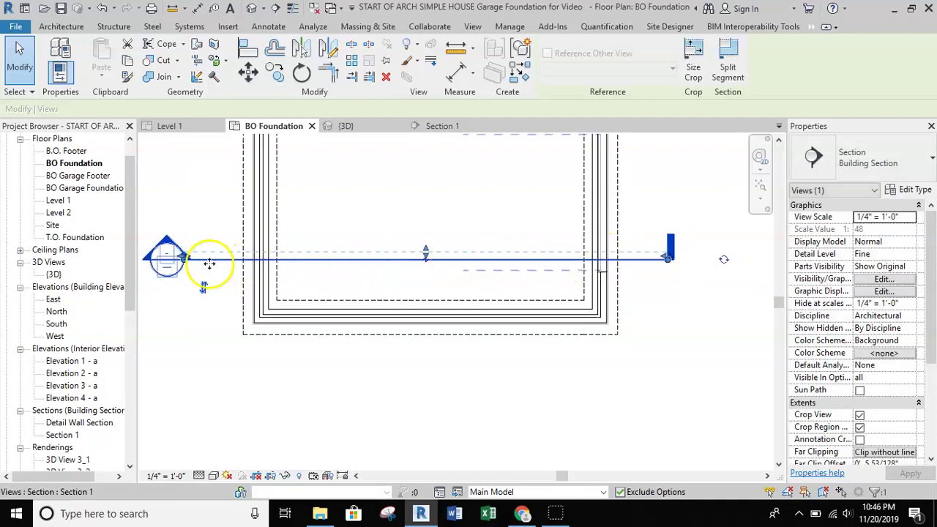
pyautogui.click(219, 300)
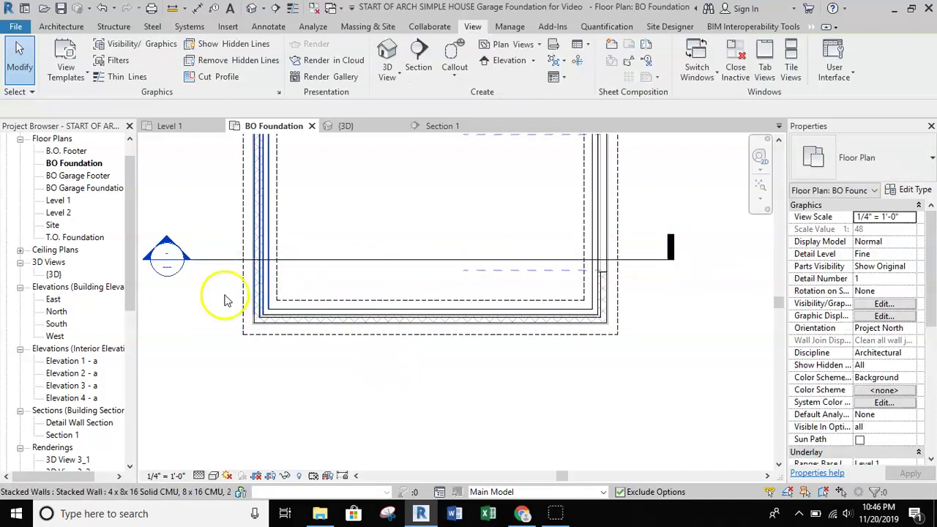
# Step: Examine in Section 1 how the base of the west garage stud wall relates to Level 1 and the top of the foundation wall
pyautogui.click(432, 126)
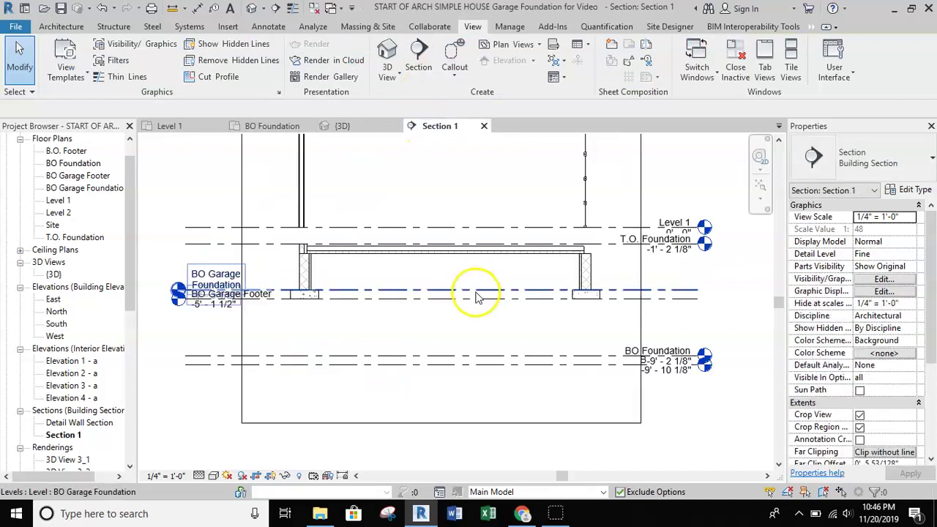
pyautogui.scroll(5, 303, 246)
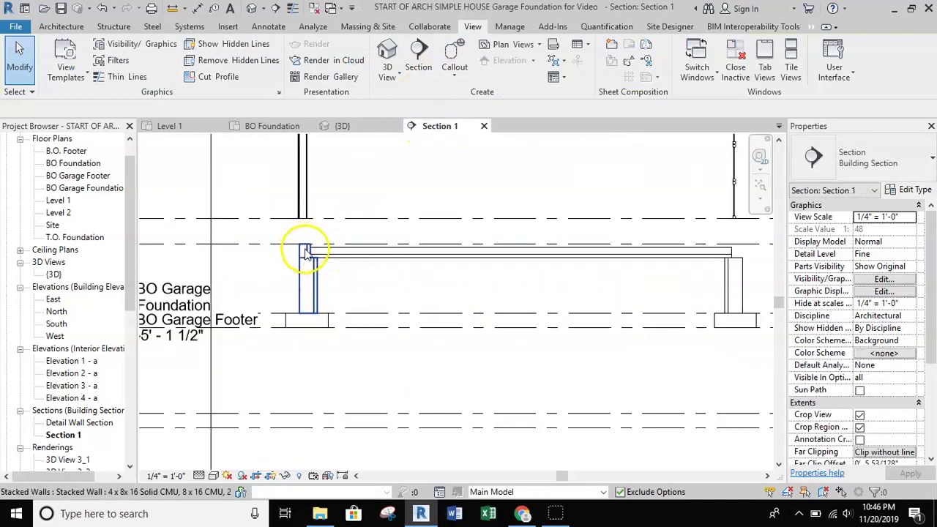
pyautogui.moveTo(291, 225); pyautogui.dragTo(347, 223, button='middle')
pyautogui.scroll(1, 349, 185)
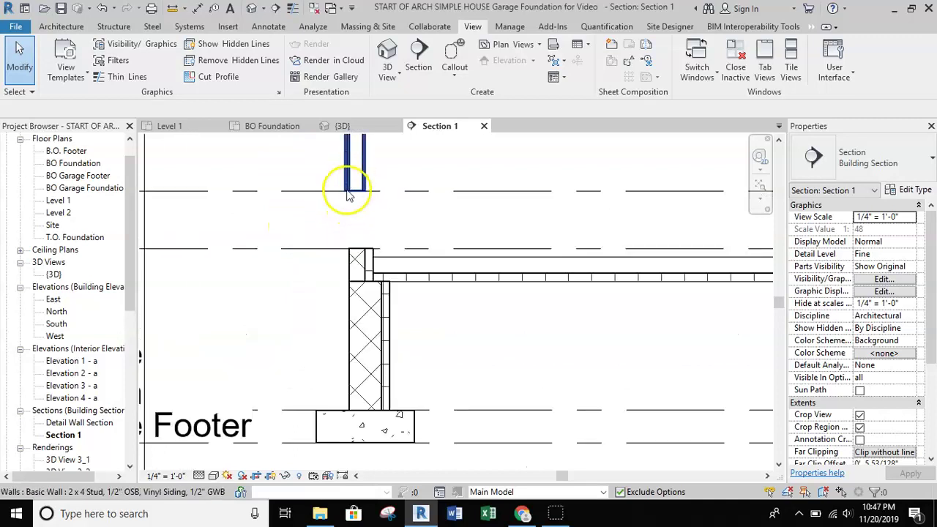
pyautogui.scroll(2, 354, 186)
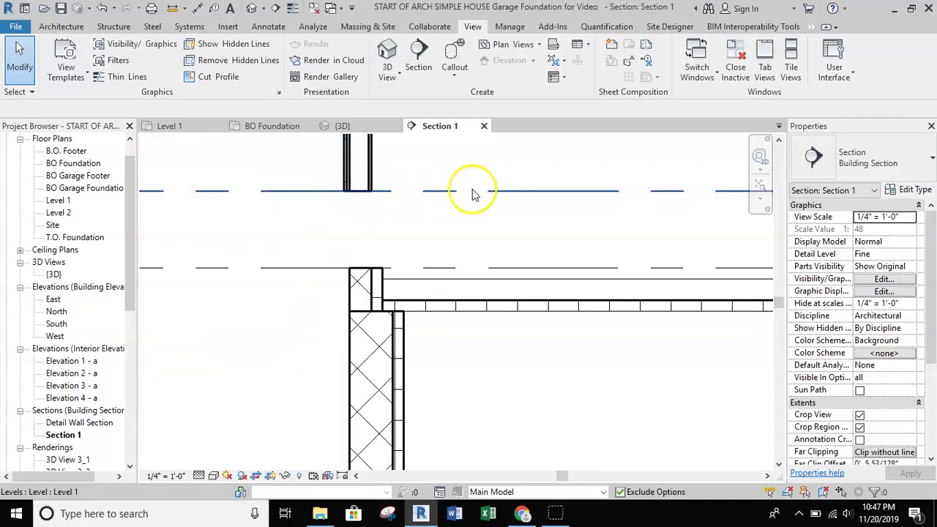
pyautogui.scroll(-2, 369, 192)
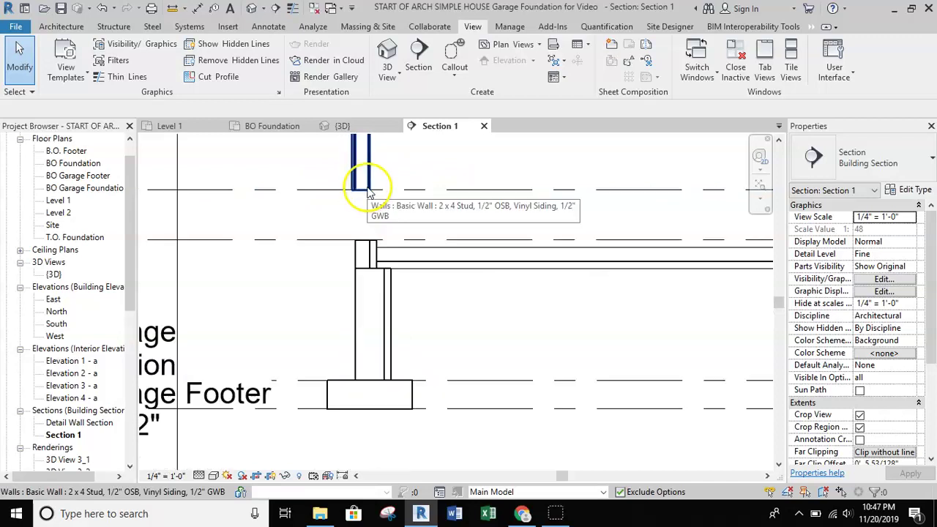
pyautogui.scroll(-1, 366, 244)
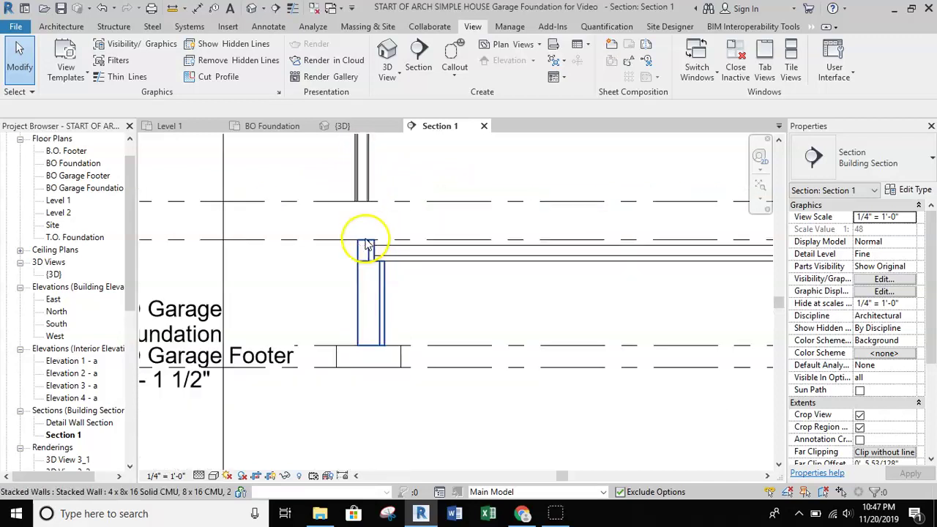
pyautogui.scroll(3, 364, 245)
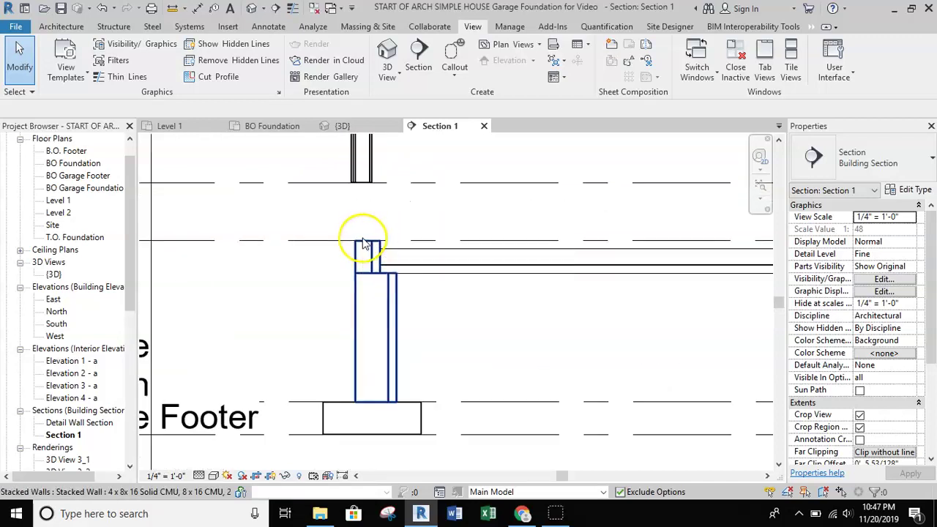
pyautogui.click(373, 157)
pyautogui.scroll(-3, 387, 210)
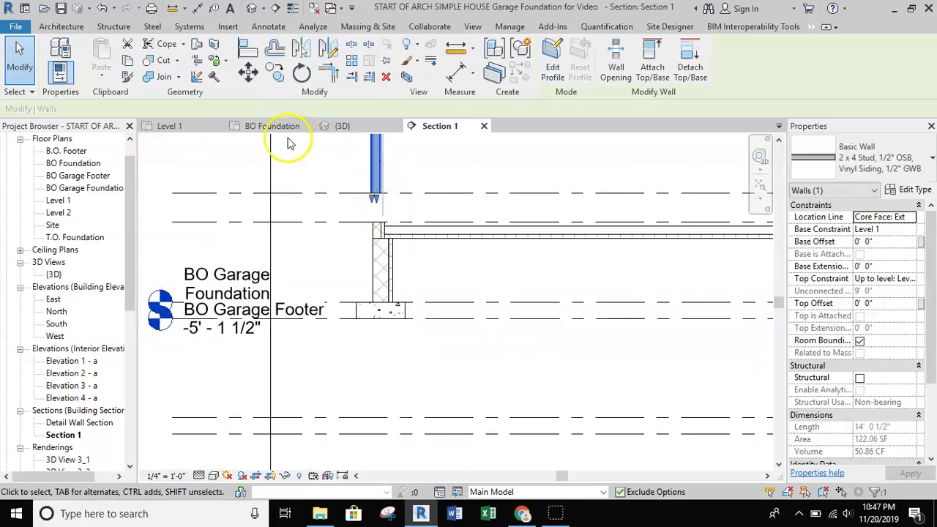
# Step: In the Level 1 plan, set the base constraint of the four garage stud wall segments to T.O. Foundation and check the result in Section 1
pyautogui.click(191, 141)
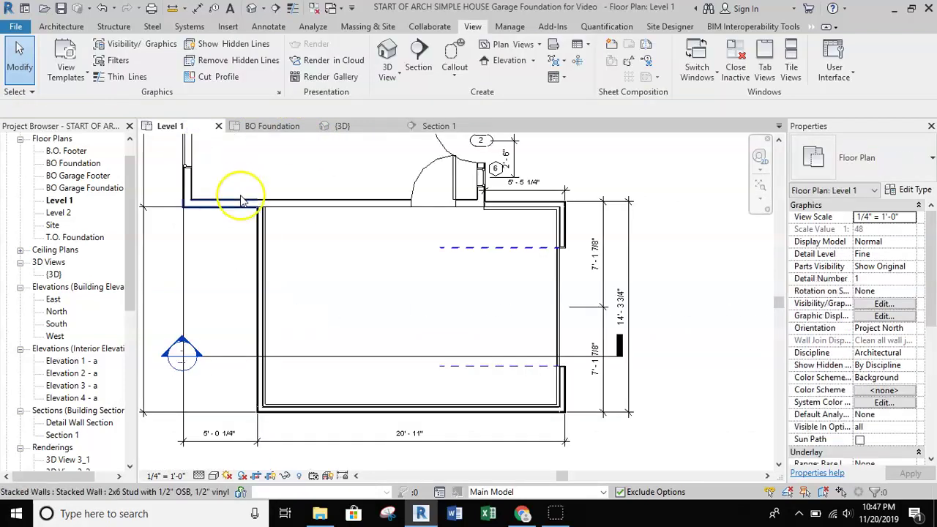
pyautogui.moveTo(327, 264); pyautogui.dragTo(335, 205, button='middle')
pyautogui.click(269, 235)
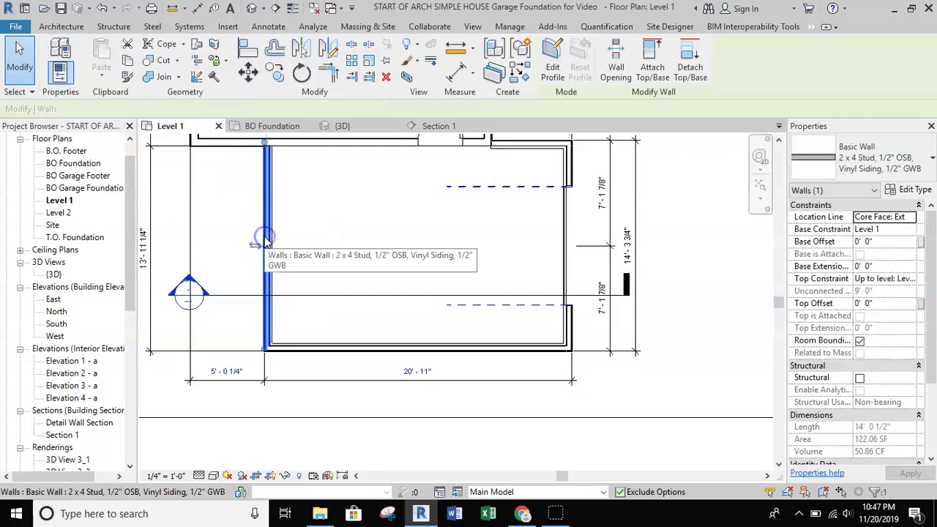
pyautogui.keyDown('ctrl'); pyautogui.click(379, 345); pyautogui.keyUp('ctrl')
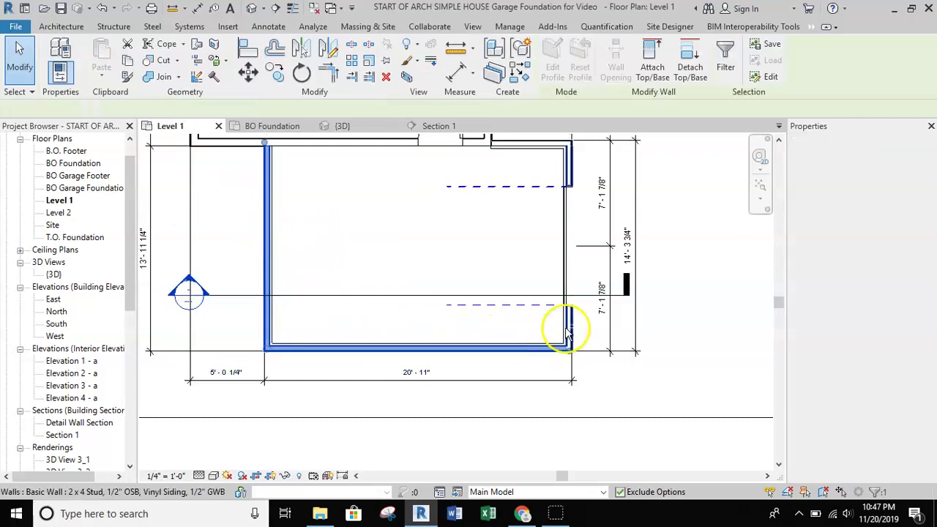
pyautogui.keyDown('ctrl'); pyautogui.click(565, 325); pyautogui.keyUp('ctrl')
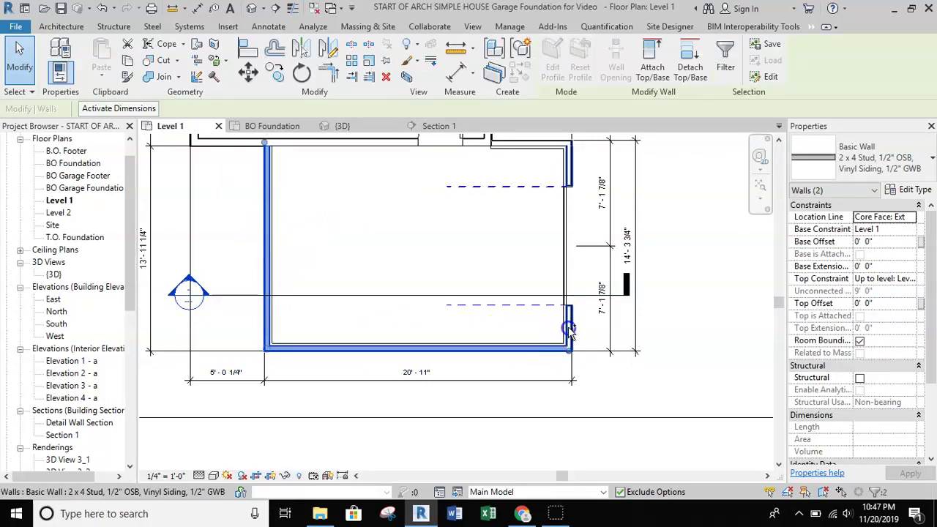
pyautogui.keyDown('ctrl'); pyautogui.click(542, 147); pyautogui.keyUp('ctrl')
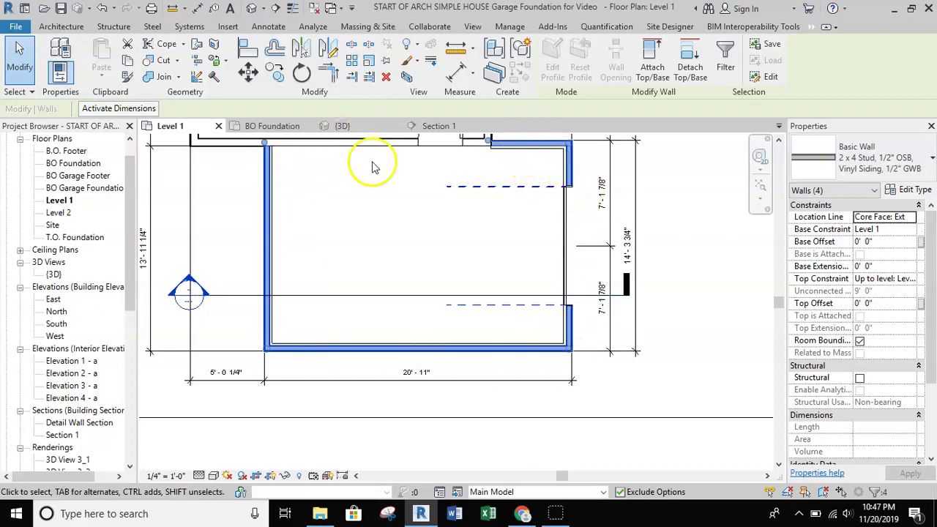
pyautogui.click(897, 229)
pyautogui.click(908, 229)
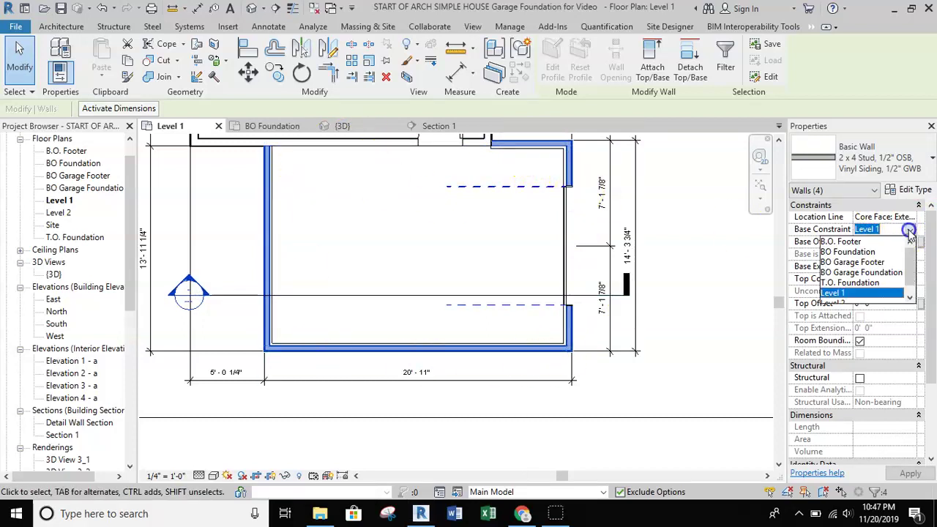
pyautogui.click(858, 283)
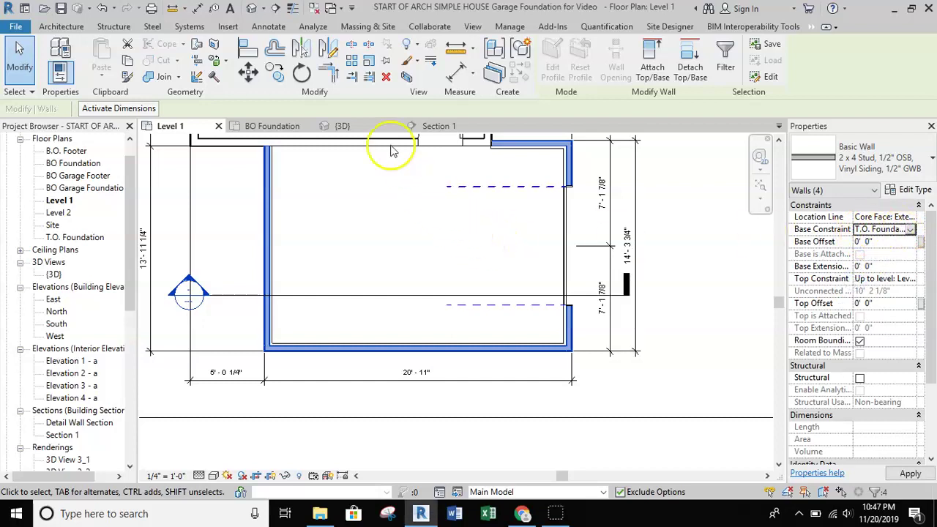
pyautogui.click(430, 126)
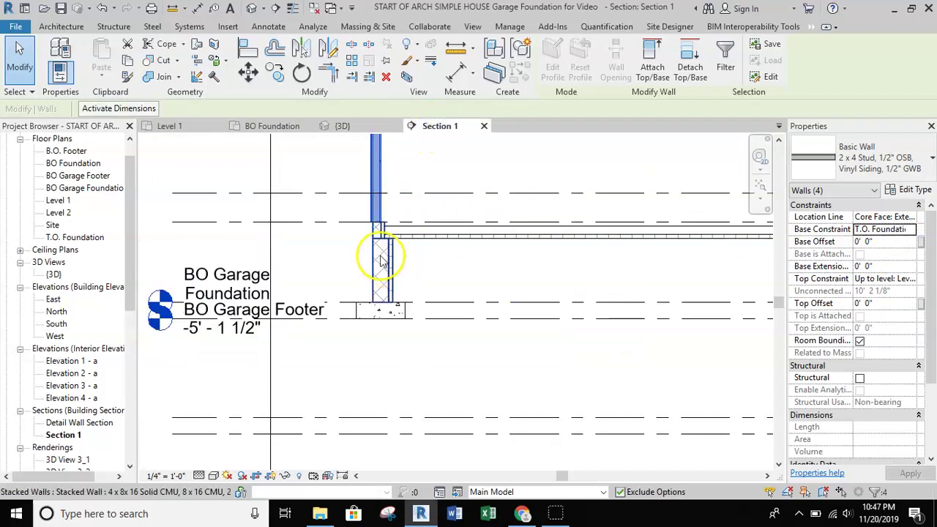
pyautogui.scroll(5, 374, 216)
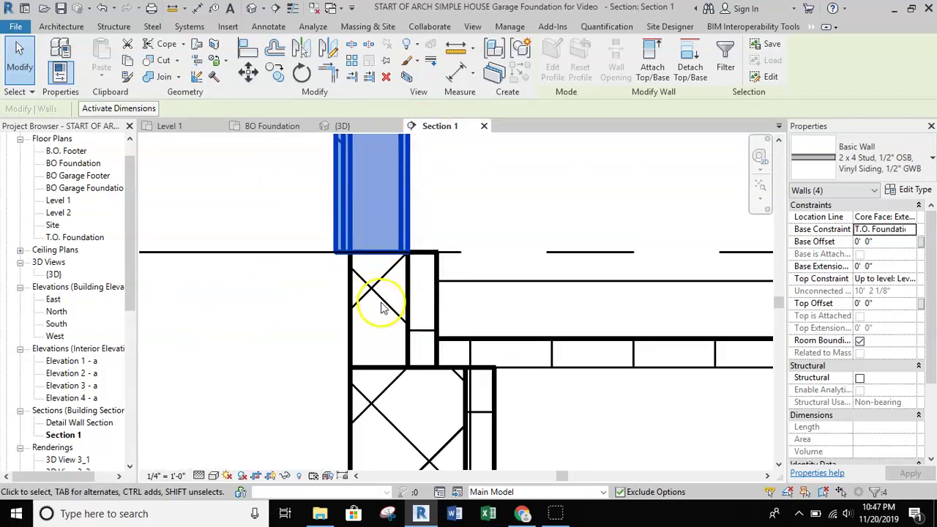
# Step: Deselect the garage stud walls and examine in Section 1 how the west stud wall meets the top of the foundation wall
pyautogui.scroll(-2, 380, 307)
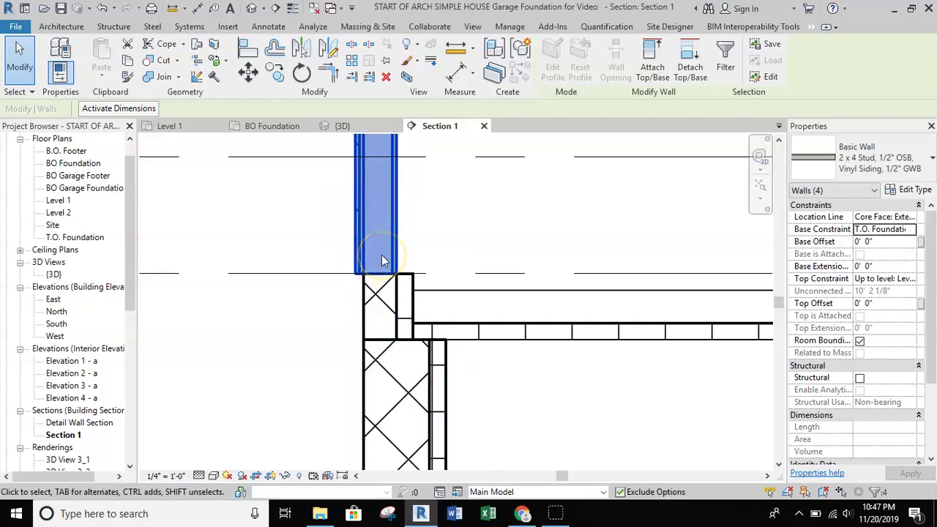
pyautogui.click(371, 271)
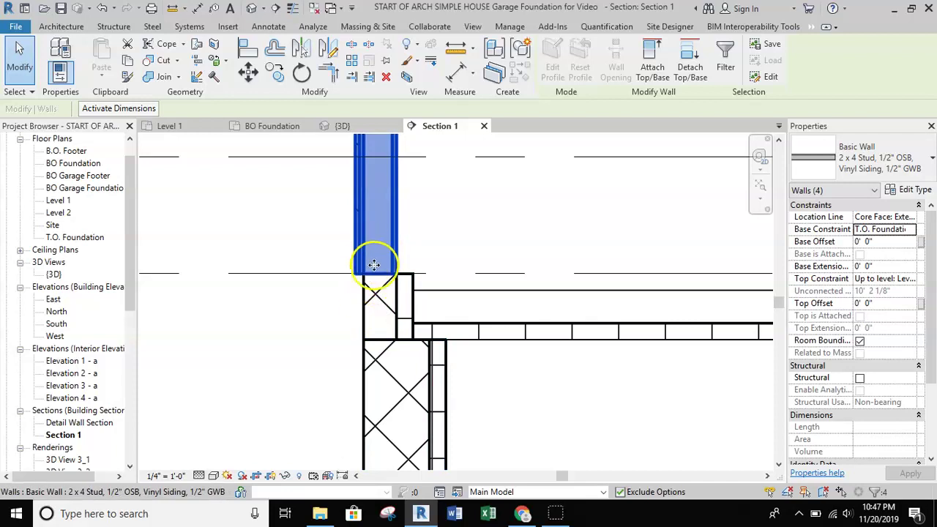
pyautogui.click(555, 453)
pyautogui.scroll(-1, 515, 401)
pyautogui.moveTo(552, 406); pyautogui.dragTo(483, 394, button='middle')
pyautogui.scroll(4, 350, 300)
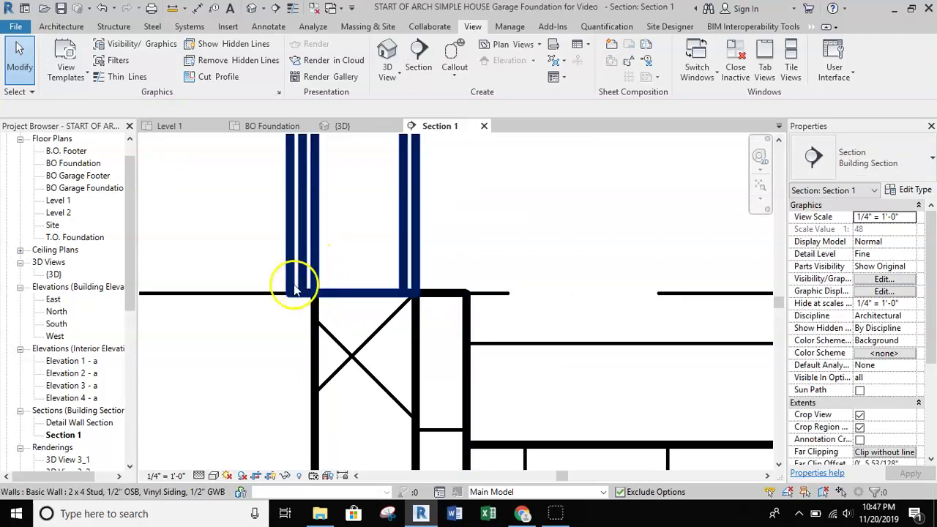
pyautogui.scroll(-1, 296, 288)
pyautogui.scroll(-3, 297, 288)
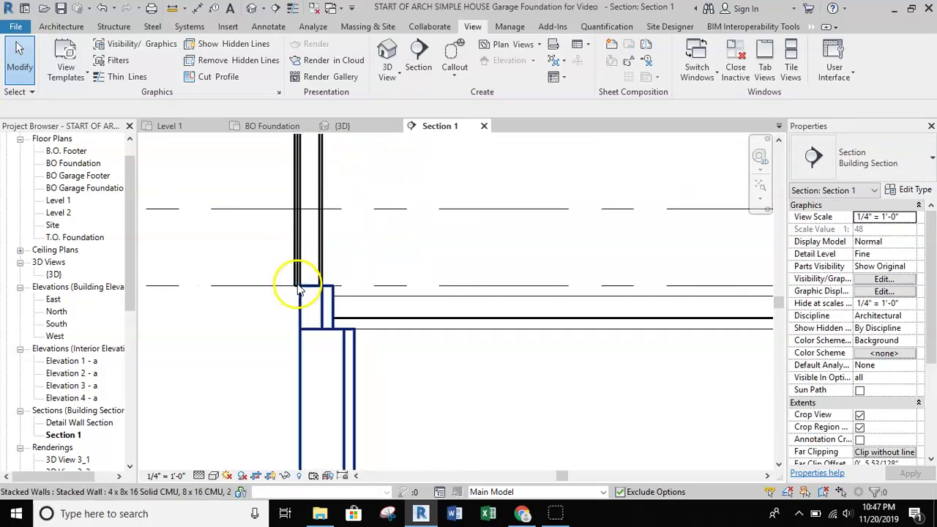
# Step: Examine at the east end of Section 1 how the garage door and the wall piece beneath it relate to the slab
pyautogui.moveTo(589, 329); pyautogui.dragTo(339, 330, button='middle')
pyautogui.moveTo(635, 328); pyautogui.dragTo(458, 331, button='middle')
pyautogui.scroll(4, 527, 276)
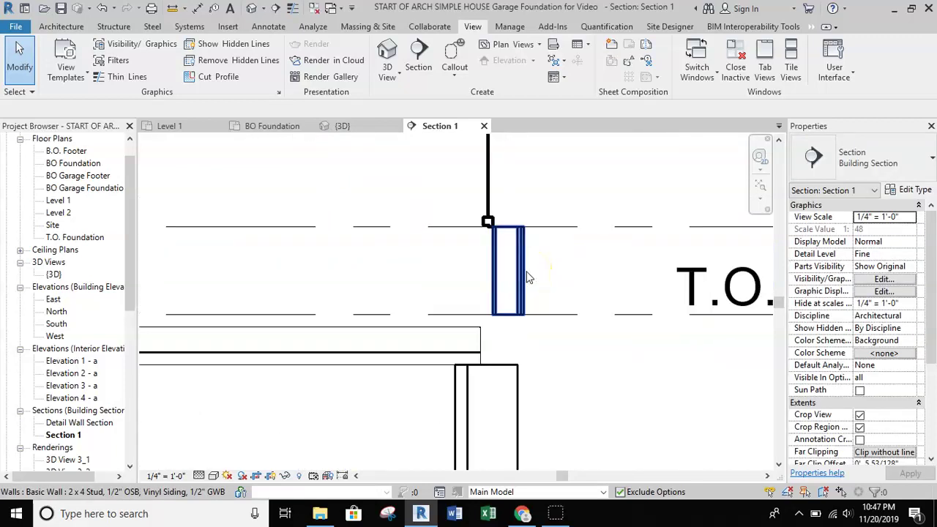
pyautogui.click(476, 207)
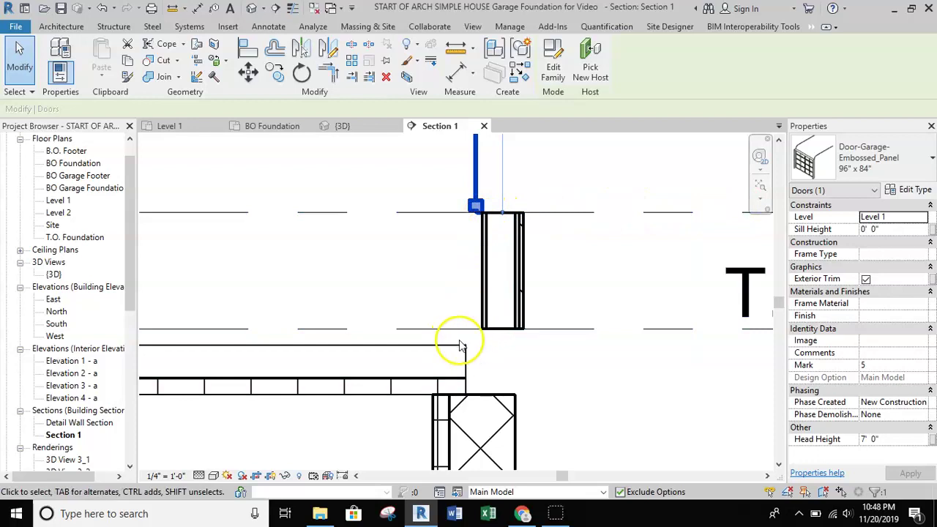
pyautogui.click(539, 346)
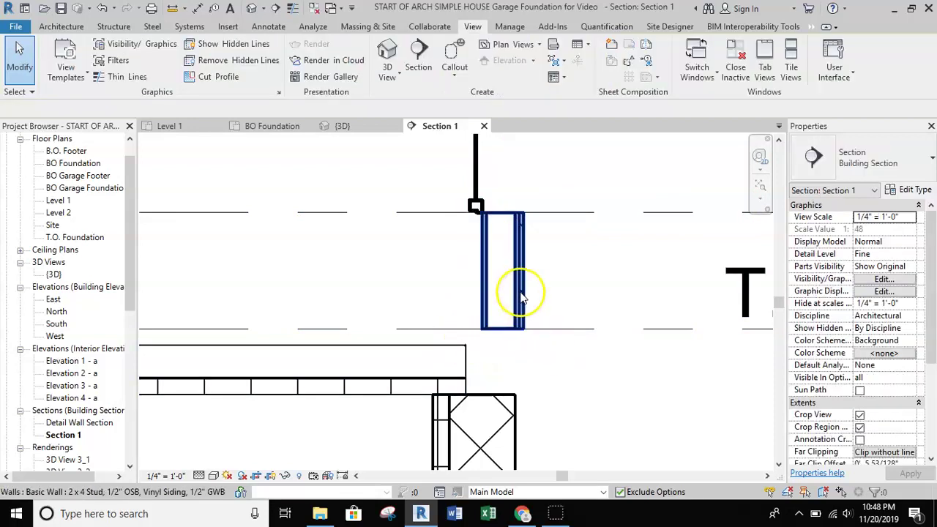
pyautogui.click(521, 296)
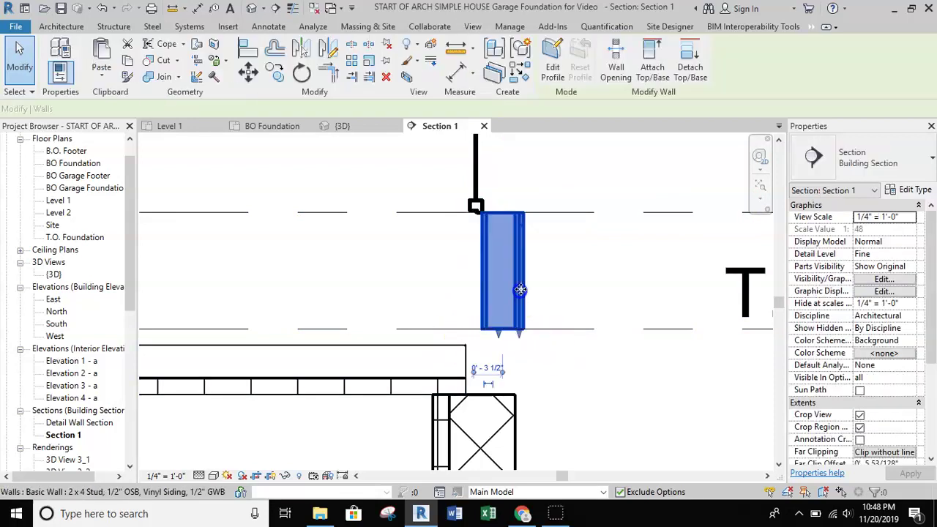
pyautogui.click(476, 209)
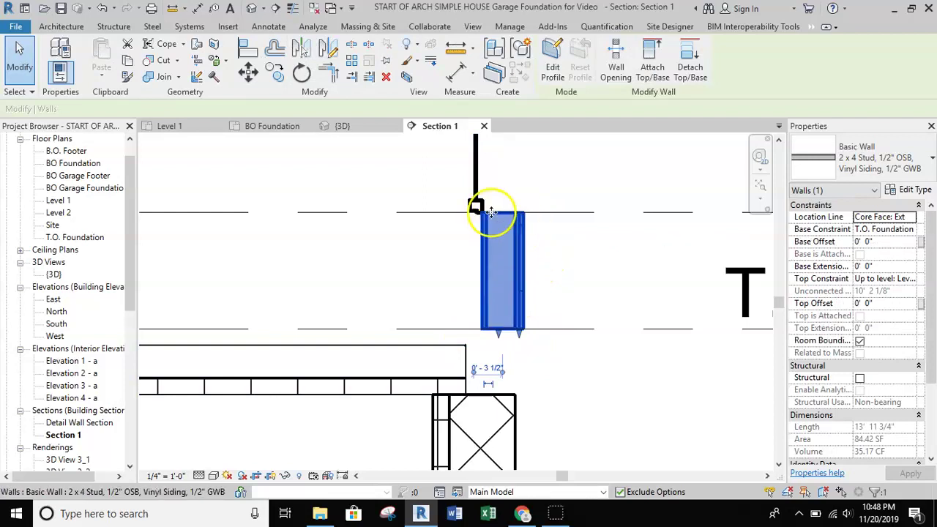
# Step: Set the garage door's level to T.O. Foundation and its sill height to -2", and deselect it
pyautogui.click(476, 202)
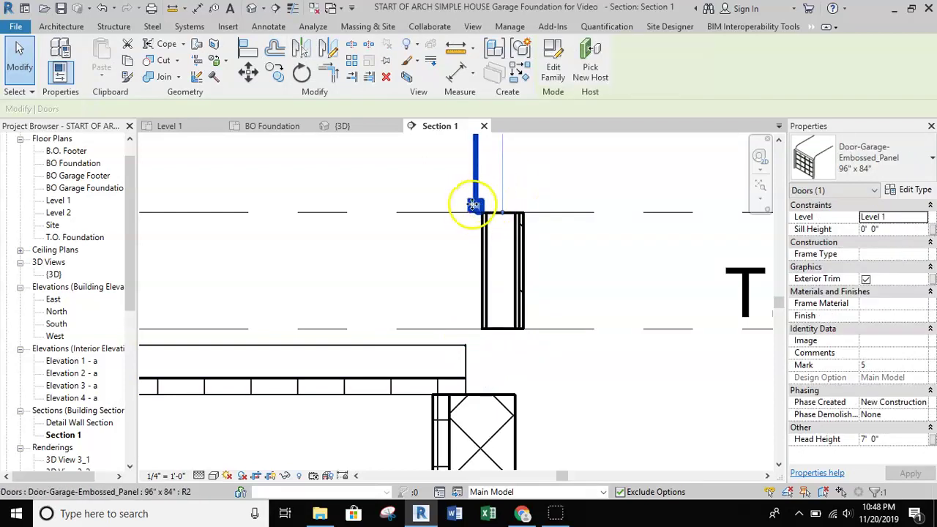
pyautogui.click(897, 219)
pyautogui.click(921, 218)
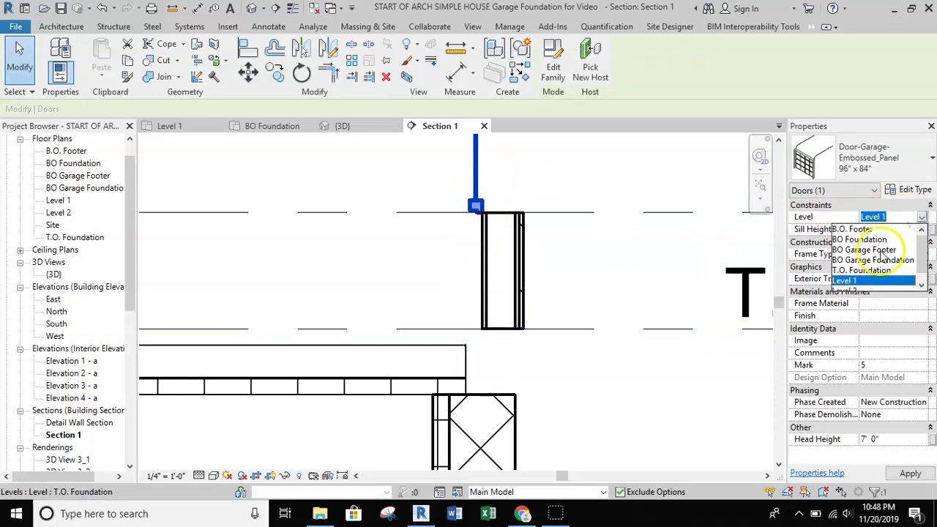
pyautogui.click(871, 270)
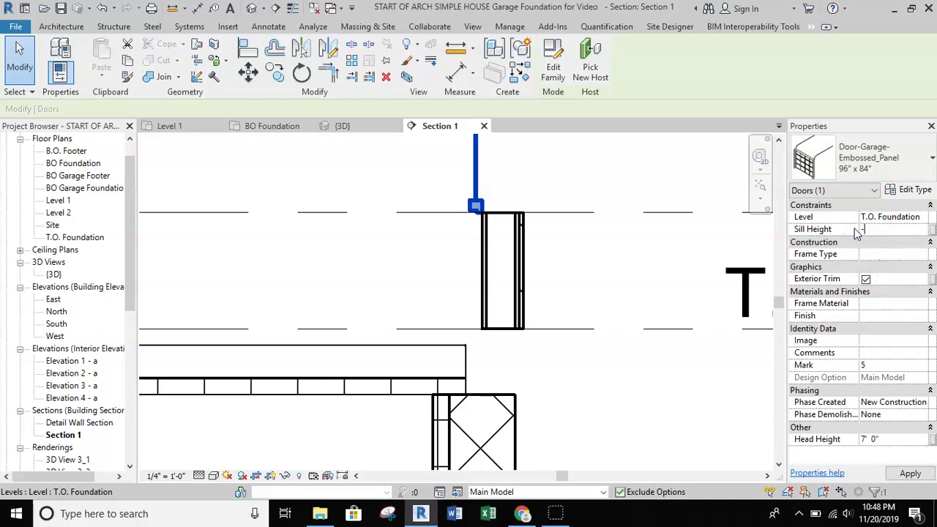
pyautogui.press('Return')
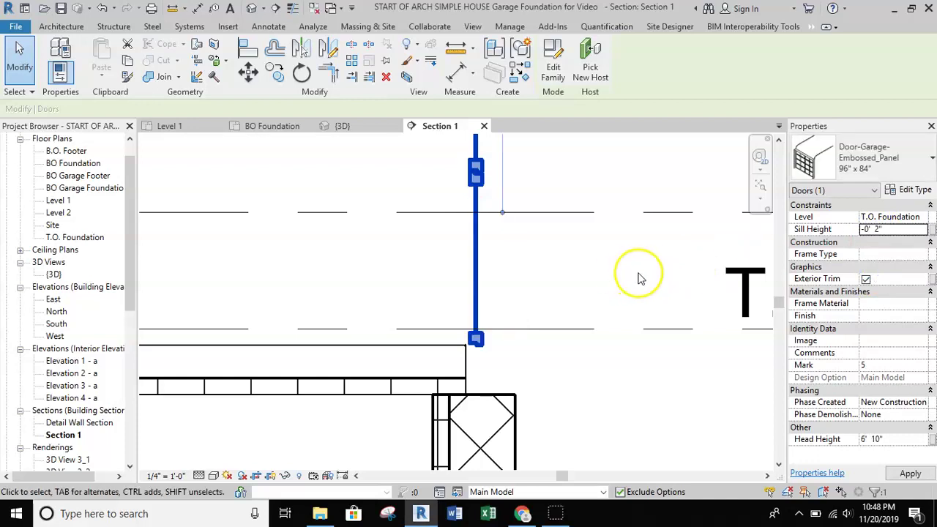
pyautogui.click(476, 179)
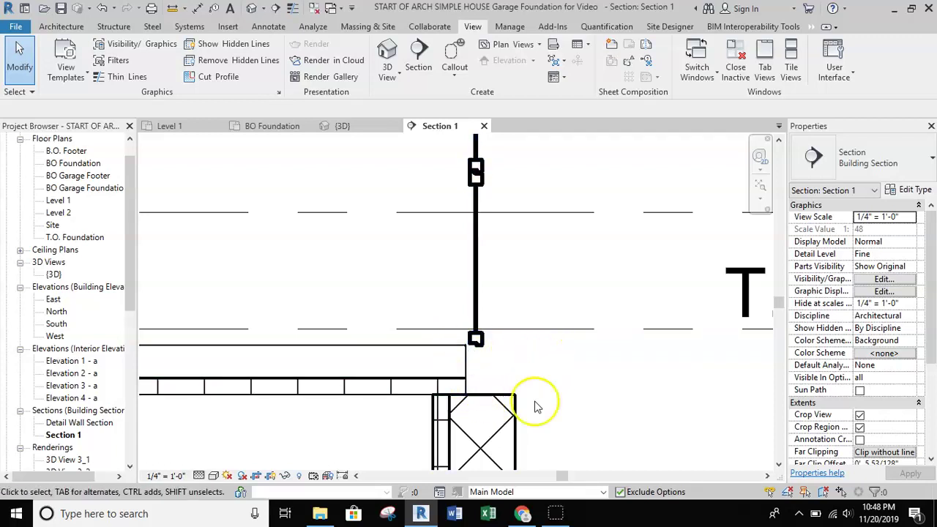
# Step: Switch to the foundation drawing rubric in Chrome, study the section view at garage door, and return to Revit
pyautogui.click(522, 513)
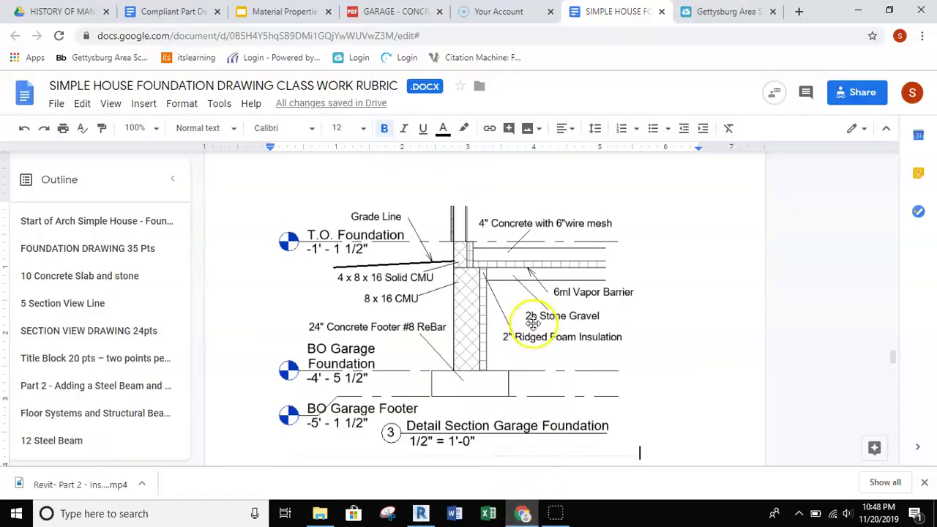
pyautogui.scroll(-2, 535, 322)
pyautogui.scroll(-3, 537, 323)
pyautogui.scroll(1, 534, 324)
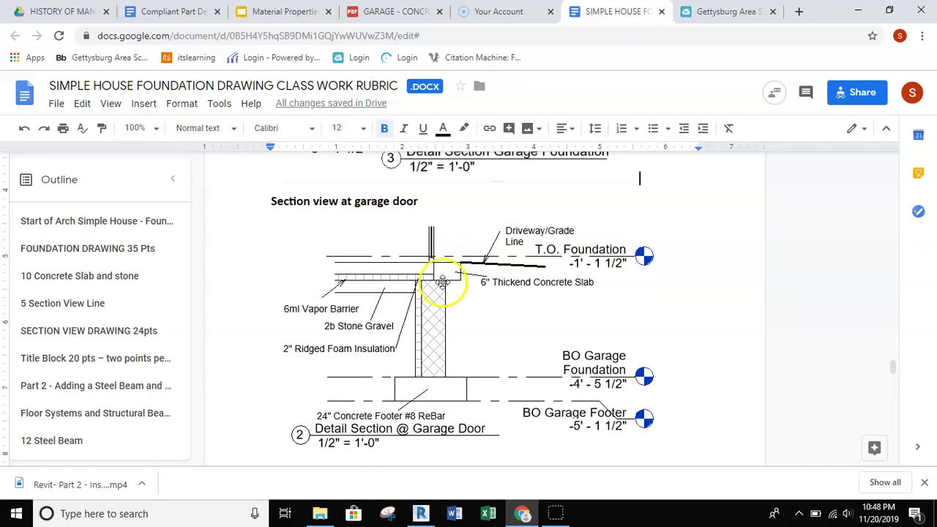
pyautogui.click(422, 512)
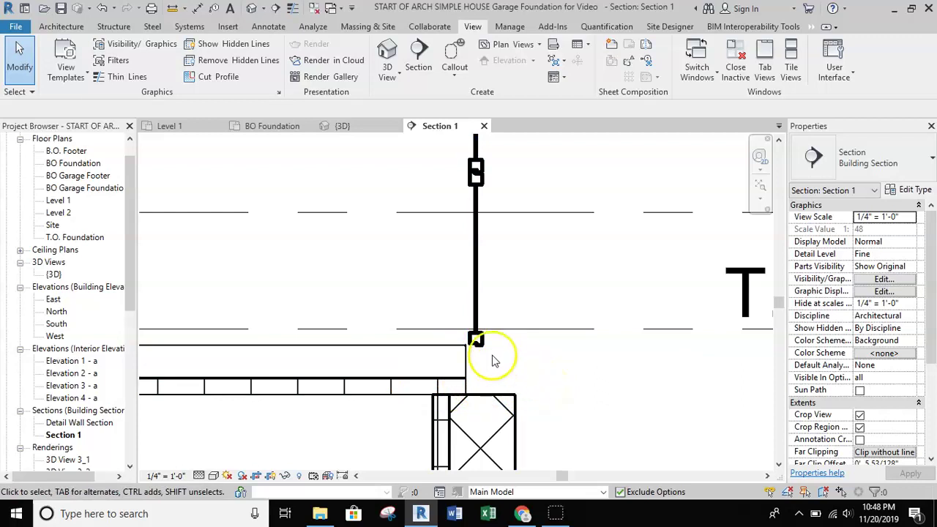
# Step: In the BO Foundation plan, start a floor at the garage door opening with the 4" Concrete Floor w/ 4" Stone type
pyautogui.scroll(-2, 487, 358)
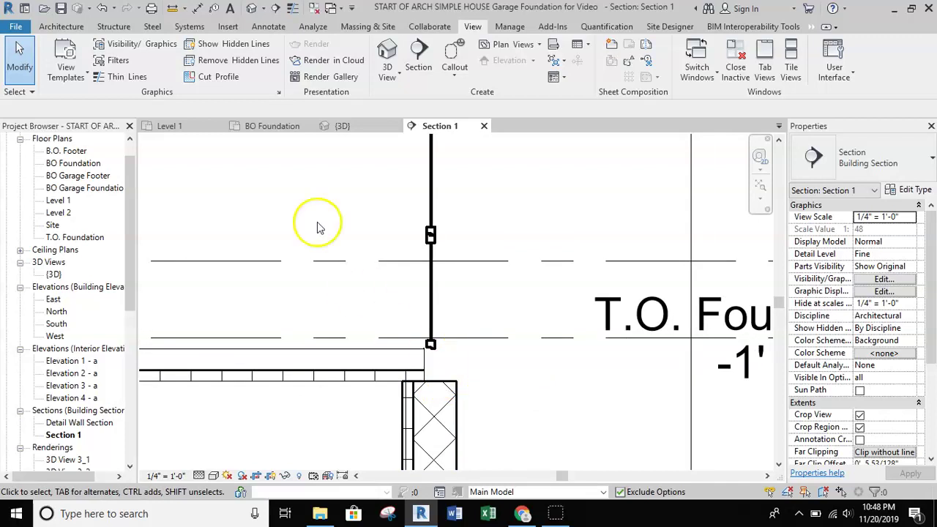
pyautogui.click(272, 126)
pyautogui.scroll(-1, 560, 226)
pyautogui.moveTo(560, 226); pyautogui.dragTo(424, 323, button='middle')
pyautogui.scroll(5, 449, 282)
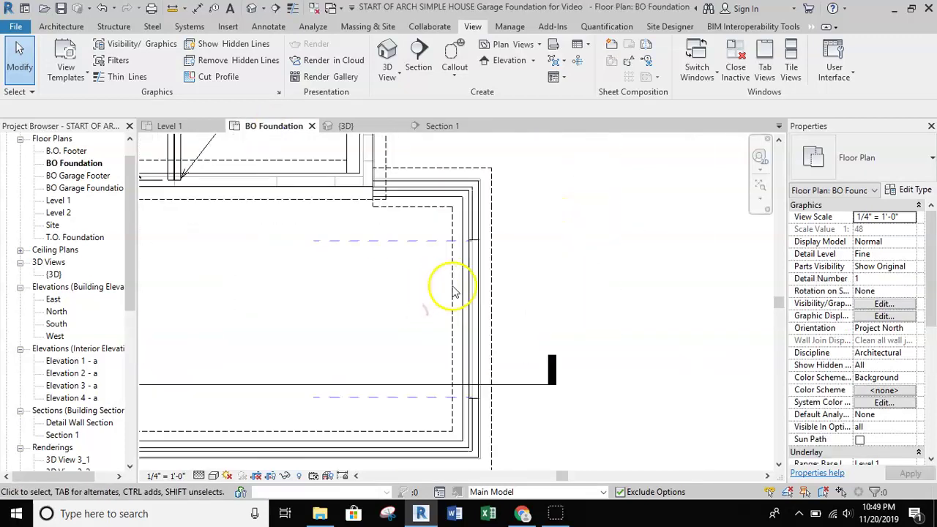
pyautogui.scroll(2, 470, 252)
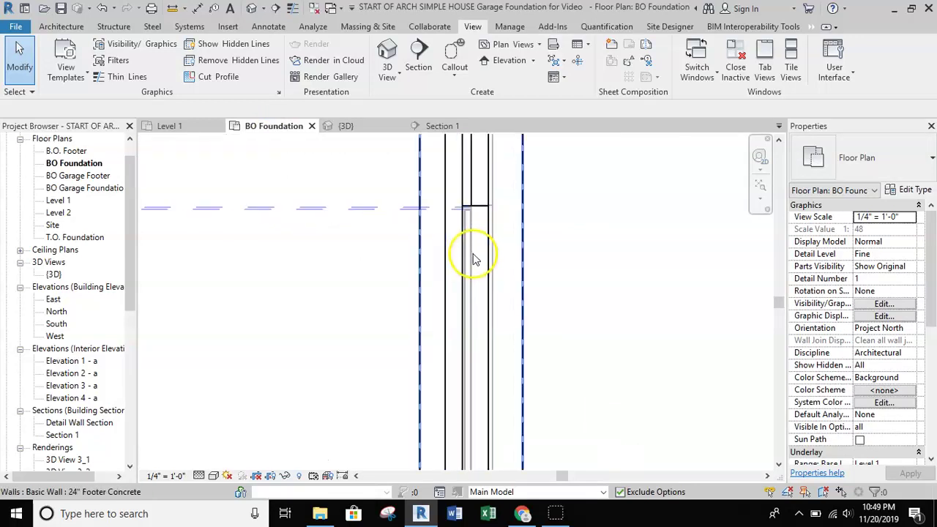
pyautogui.click(61, 27)
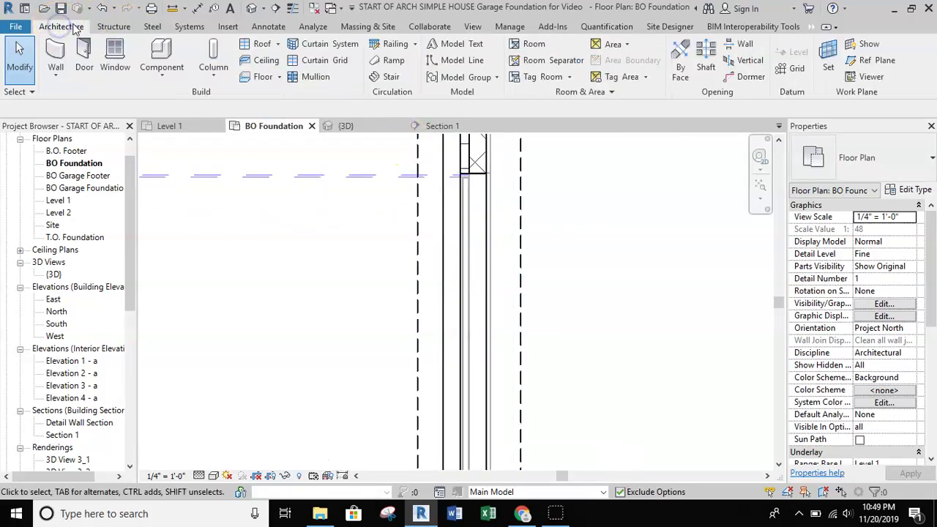
pyautogui.click(261, 79)
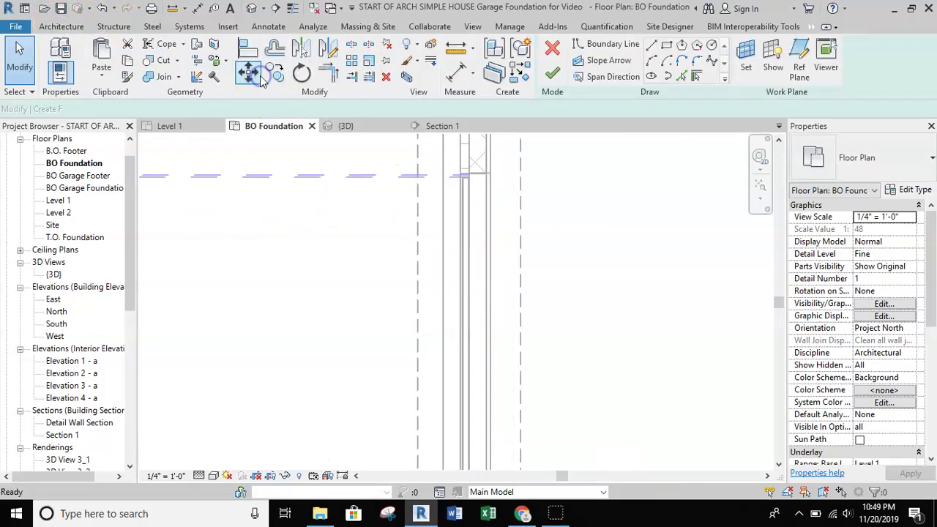
pyautogui.click(871, 160)
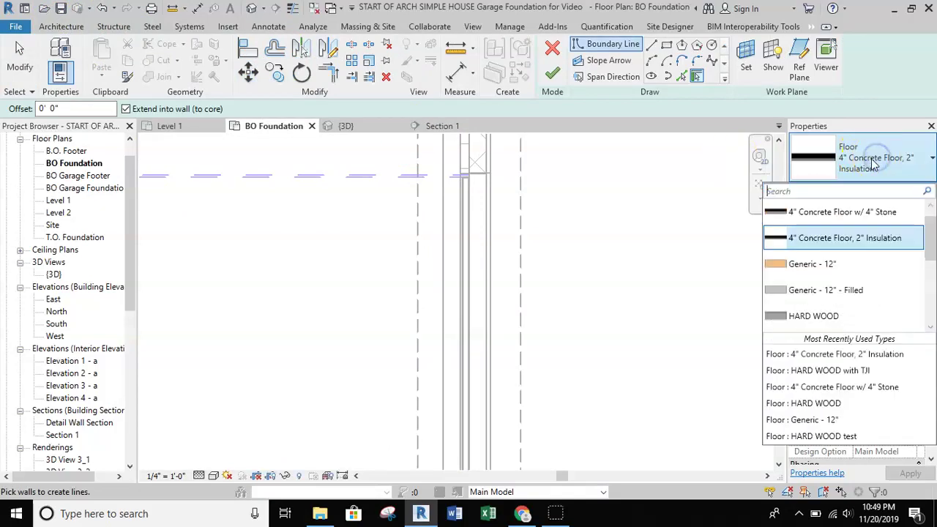
pyautogui.click(838, 212)
# Step: Duplicate the floor type and name the copy 6" Thickend Concrete Apron
pyautogui.click(913, 190)
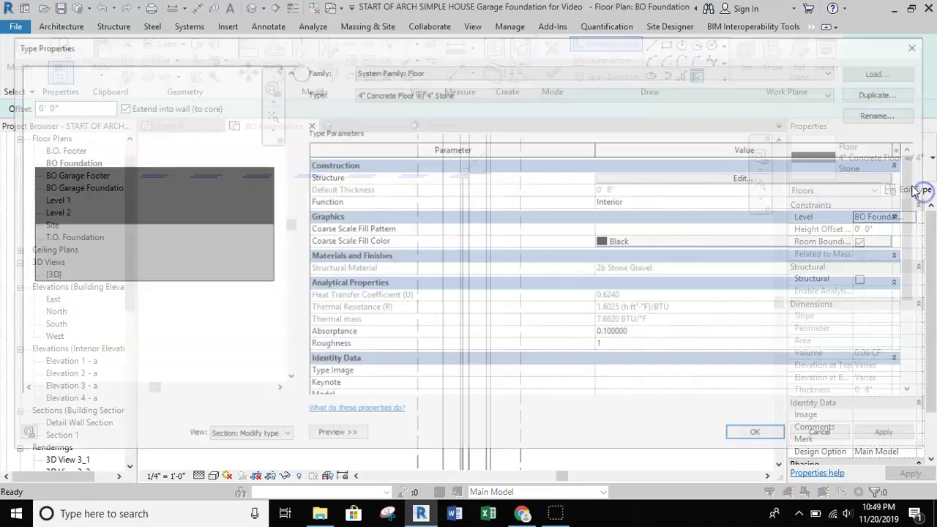
pyautogui.click(885, 92)
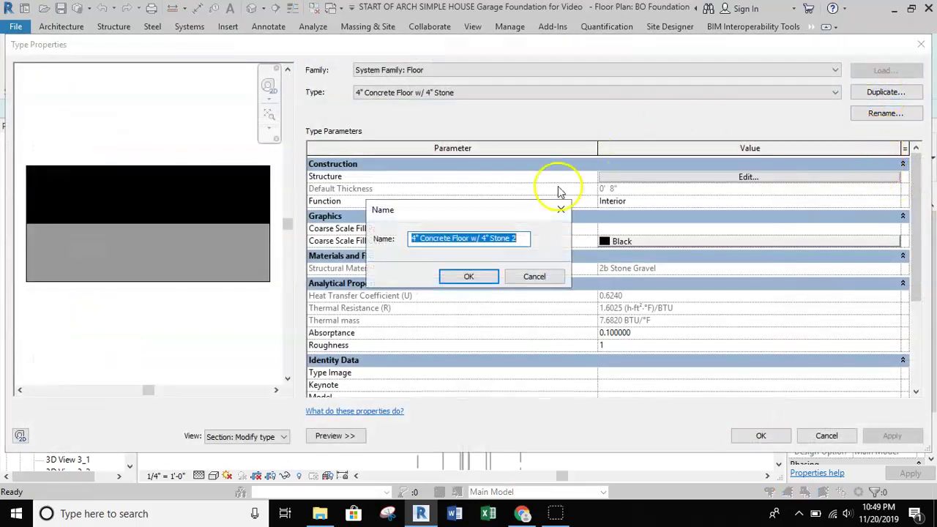
pyautogui.click(519, 237)
pyautogui.moveTo(520, 238); pyautogui.dragTo(419, 238)
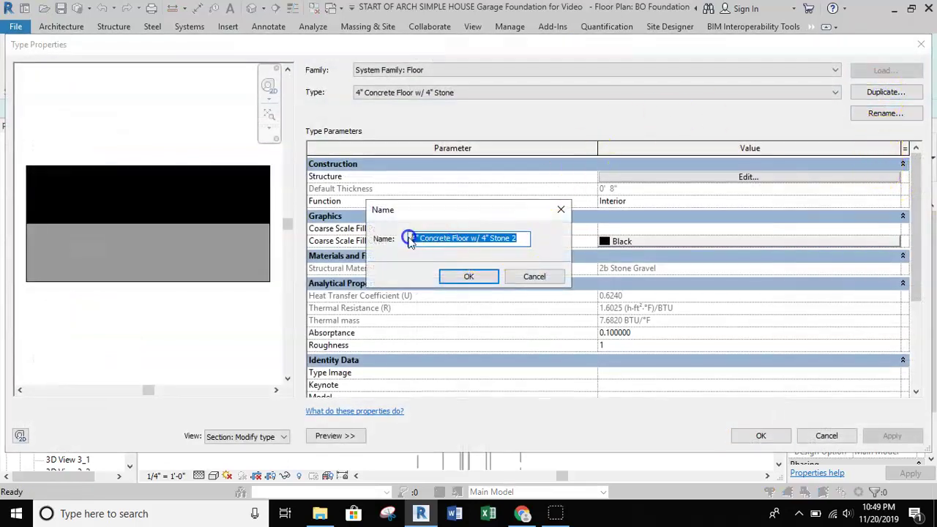
pyautogui.click(418, 238)
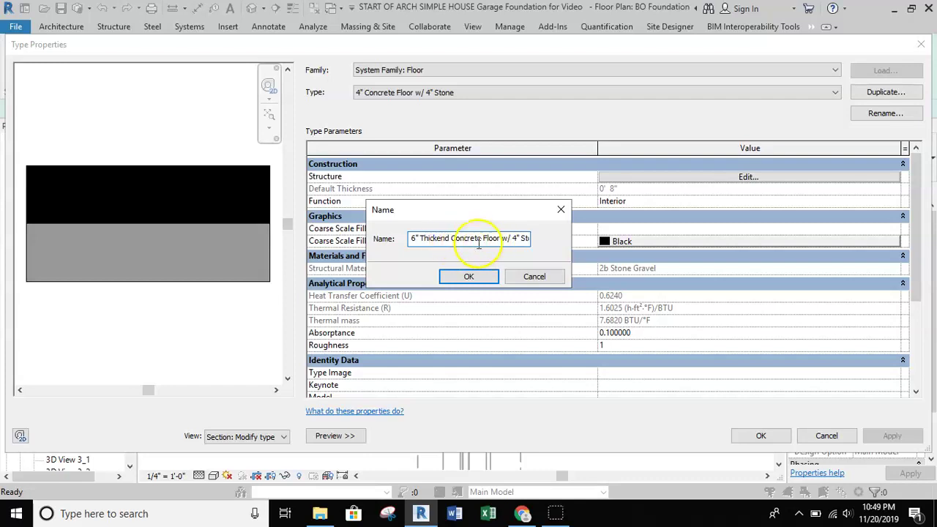
pyautogui.moveTo(511, 238); pyautogui.dragTo(528, 238)
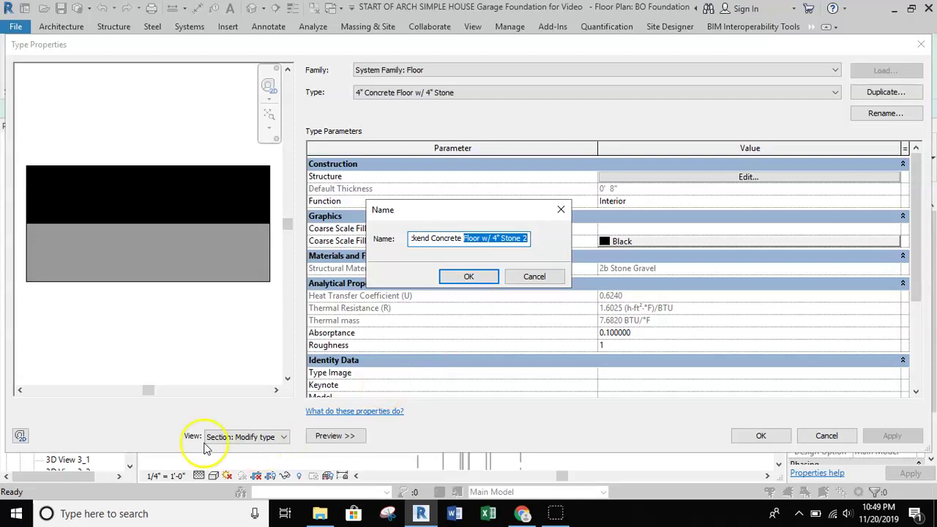
pyautogui.click(516, 238)
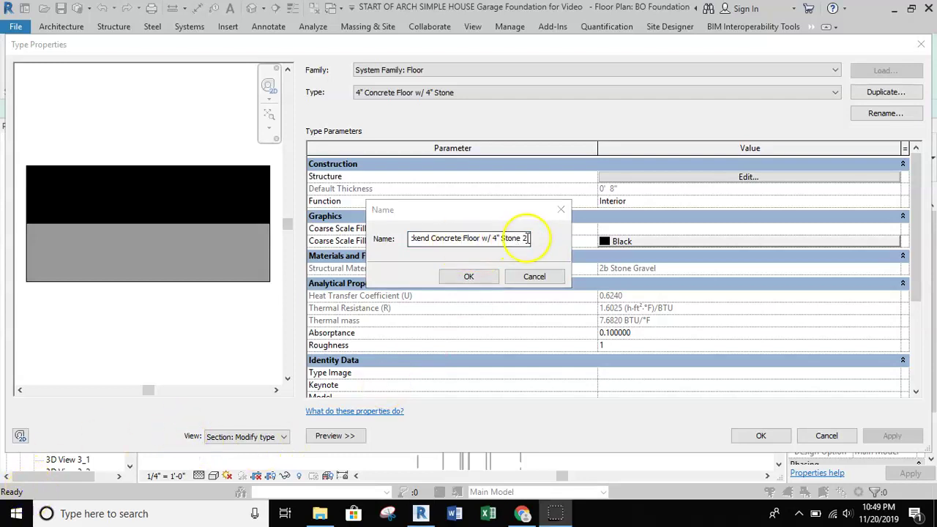
pyautogui.moveTo(526, 238); pyautogui.dragTo(483, 238)
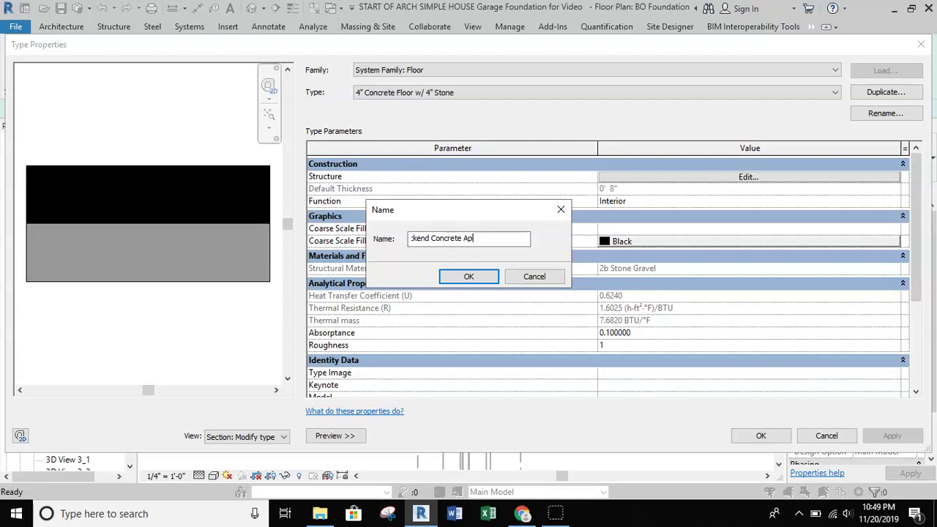
pyautogui.click(473, 278)
# Step: Set the apron type's concrete layer to 6" thick, delete its vapor barrier and stone gravel layers, and accept the type
pyautogui.click(629, 177)
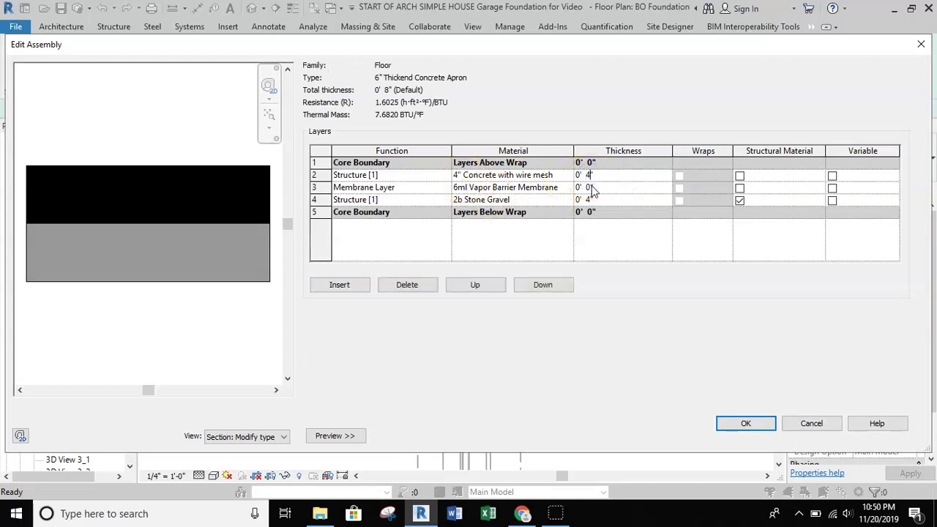
pyautogui.click(345, 188)
pyautogui.click(406, 282)
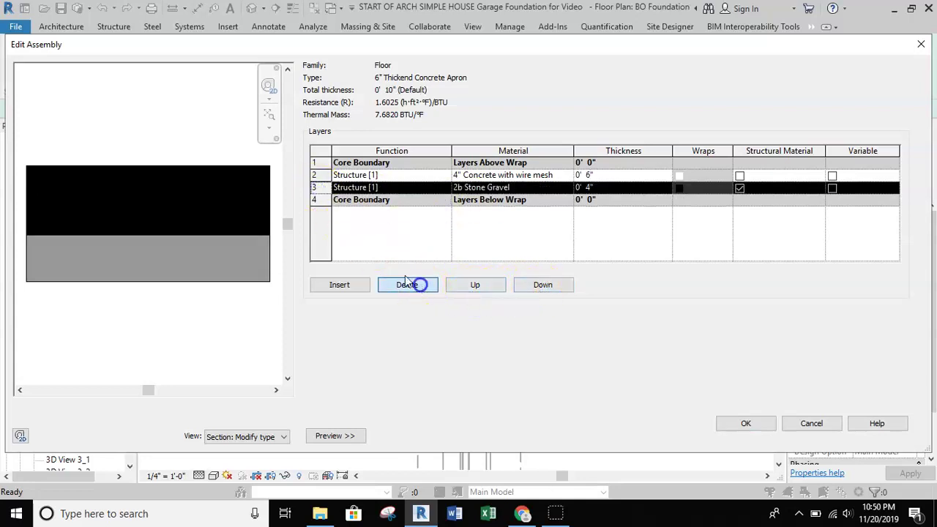
pyautogui.click(405, 283)
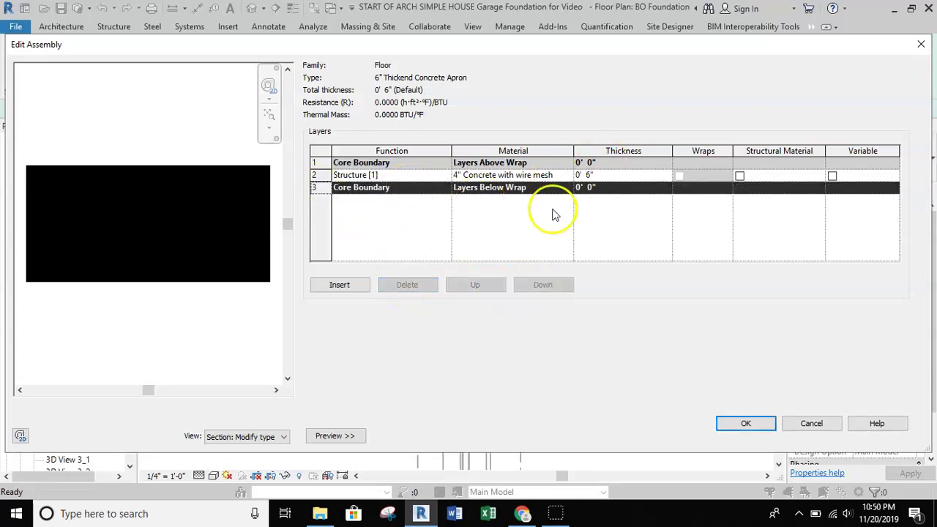
pyautogui.click(739, 423)
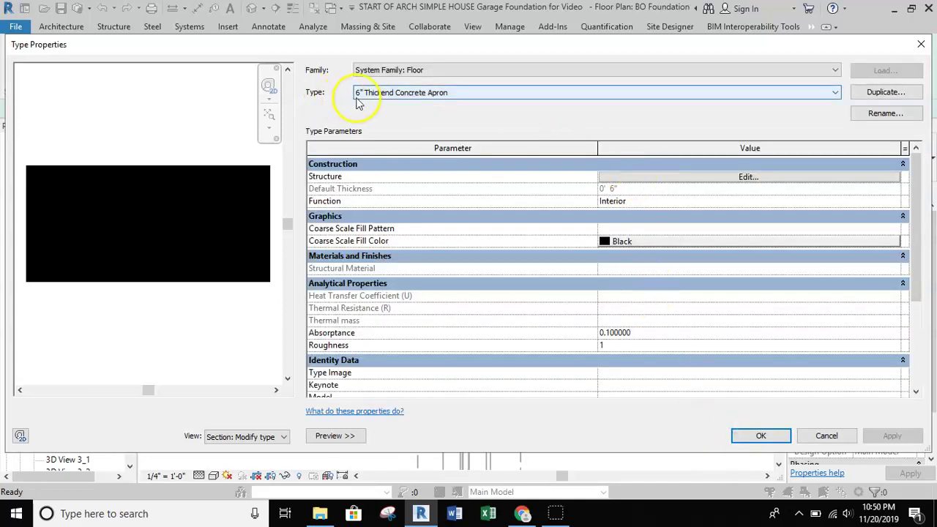
pyautogui.click(744, 434)
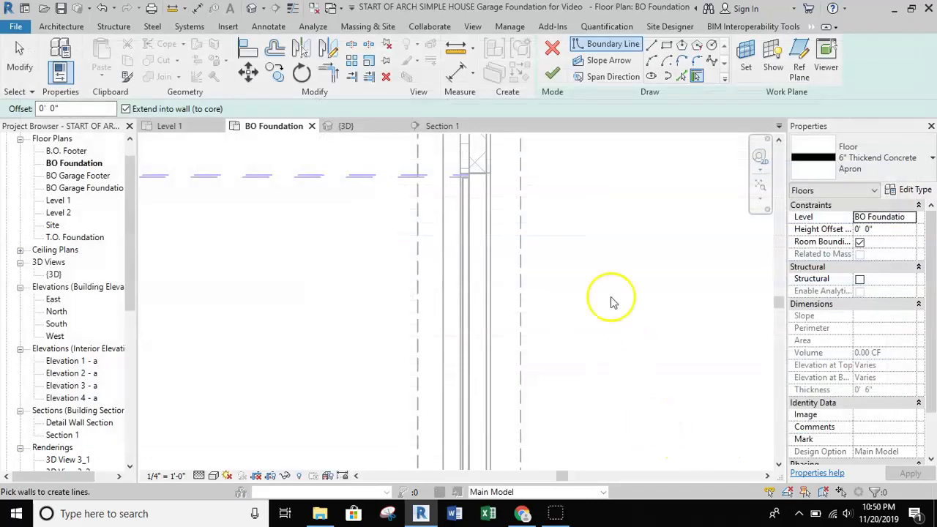
# Step: Sketch the apron's rectangular boundary across the garage door opening on T.O. Foundation with a -0' 2" height offset, and finish the floor without attaching walls
pyautogui.click(916, 218)
pyautogui.click(871, 270)
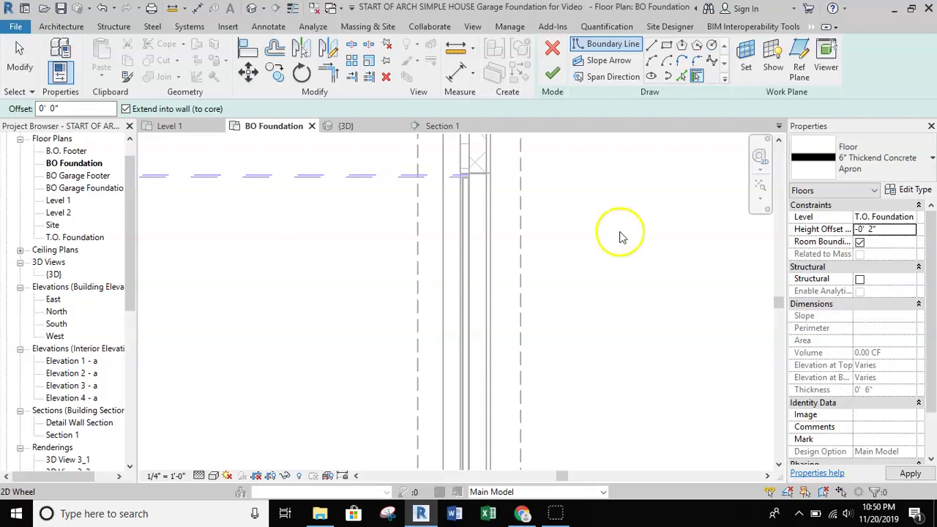
pyautogui.click(666, 47)
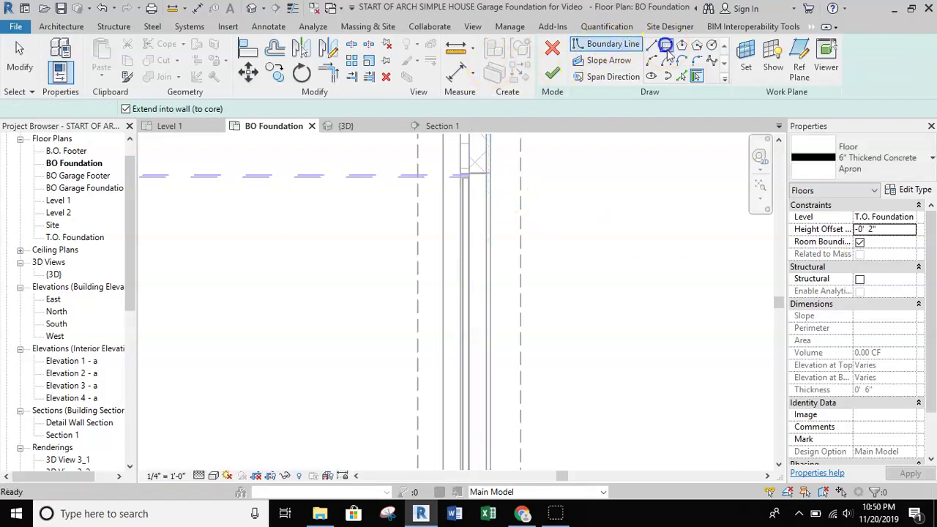
pyautogui.scroll(3, 476, 185)
pyautogui.scroll(4, 461, 270)
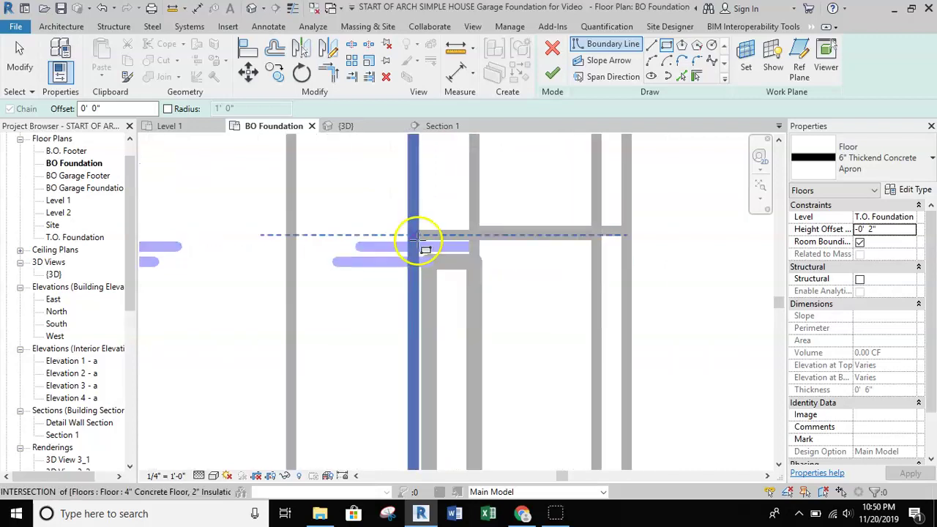
pyautogui.click(421, 236)
pyautogui.scroll(-2, 478, 299)
pyautogui.moveTo(500, 304); pyautogui.dragTo(502, 202, button='middle')
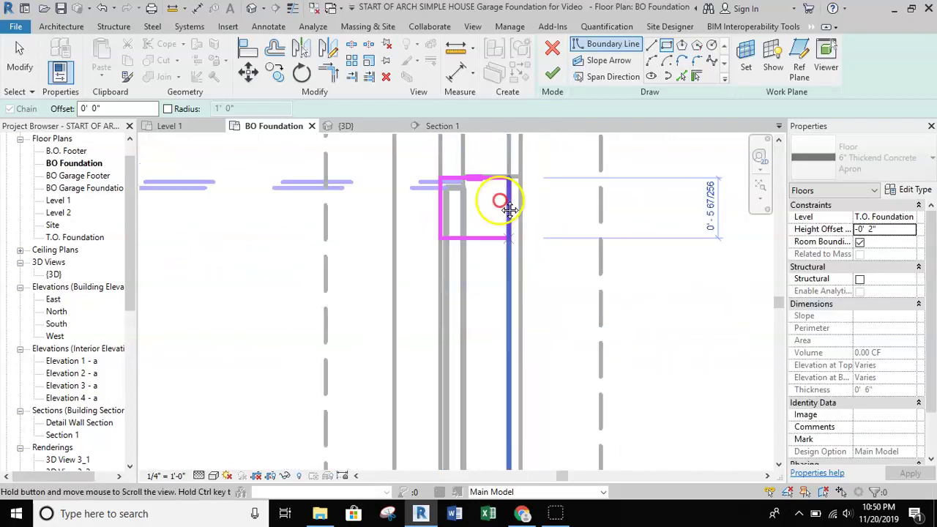
pyautogui.moveTo(516, 366); pyautogui.dragTo(502, 151, button='middle')
pyautogui.moveTo(501, 286); pyautogui.dragTo(498, 198, button='middle')
pyautogui.scroll(2, 494, 219)
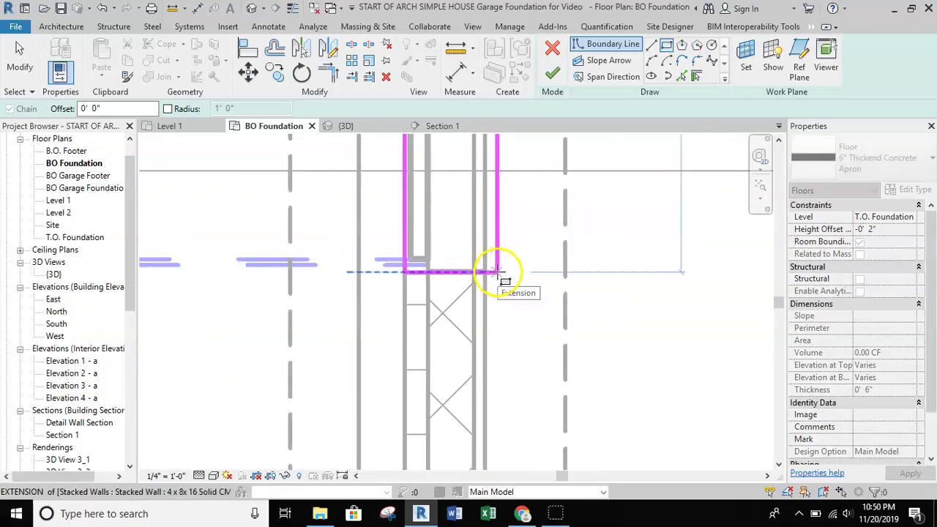
pyautogui.click(498, 273)
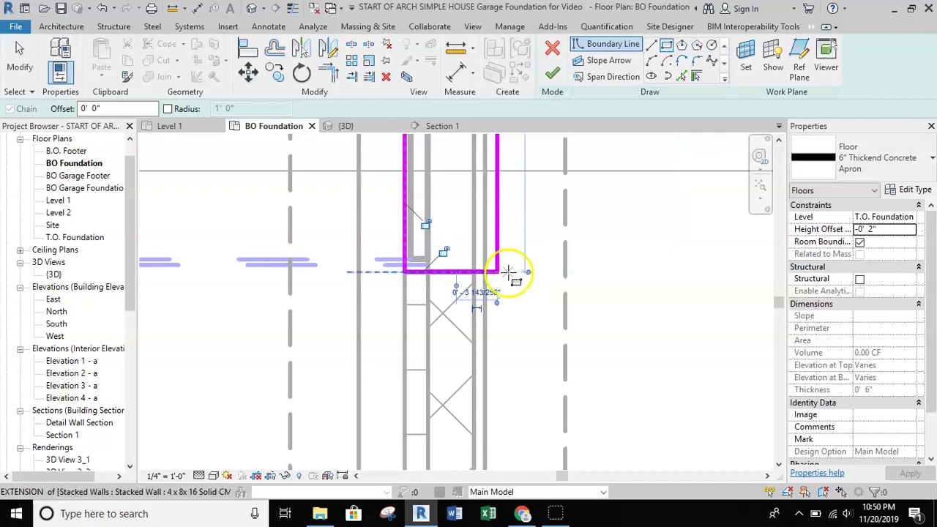
pyautogui.click(552, 73)
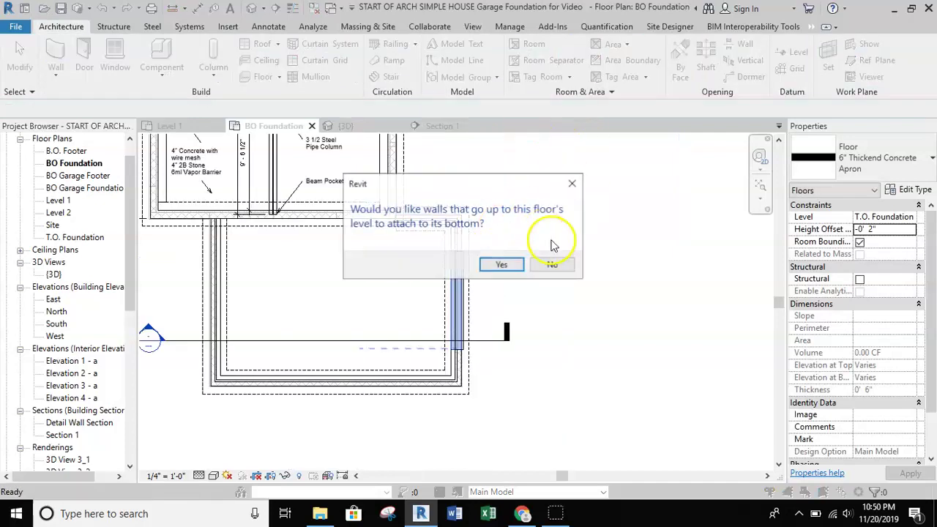
pyautogui.click(550, 270)
# Step: In Section 1, examine the apron at the garage door and the foundation wall at the opposite end of the garage
pyautogui.scroll(5, 478, 382)
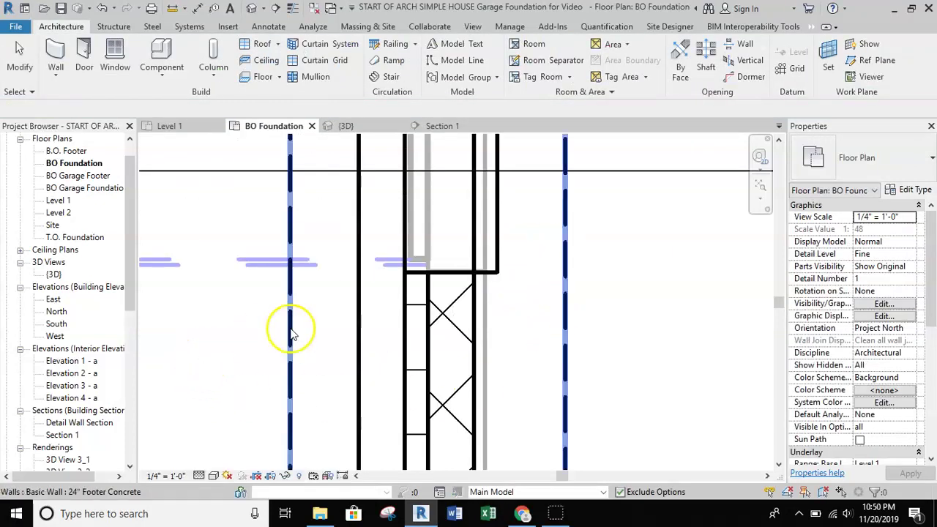
pyautogui.click(418, 132)
pyautogui.scroll(3, 468, 380)
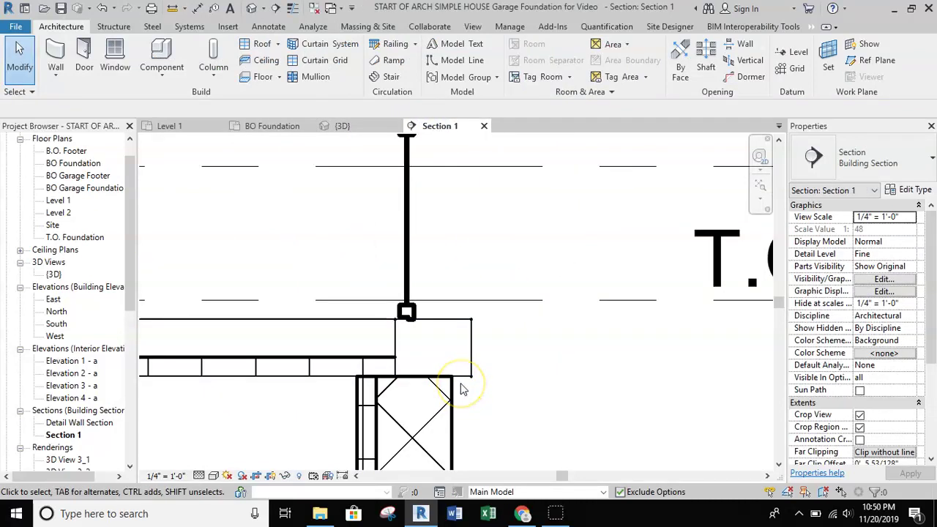
pyautogui.scroll(-2, 495, 345)
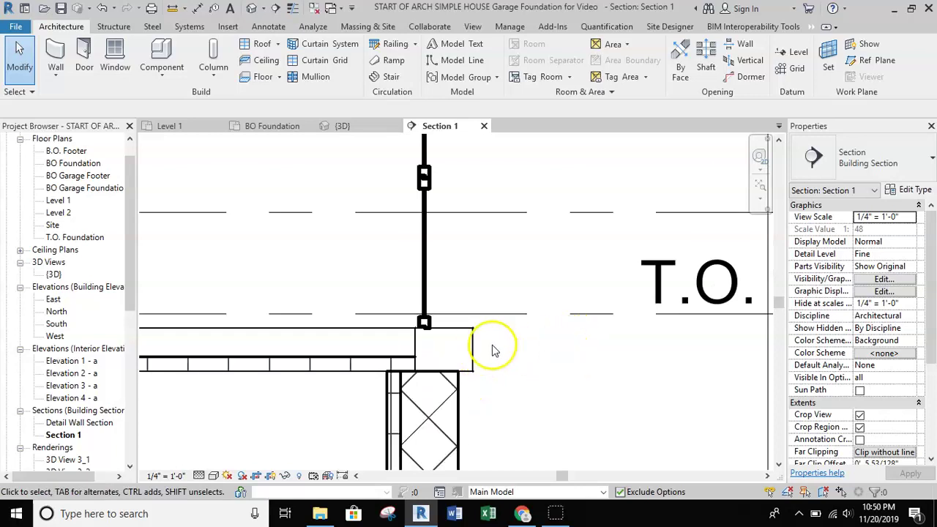
pyautogui.scroll(-1, 490, 341)
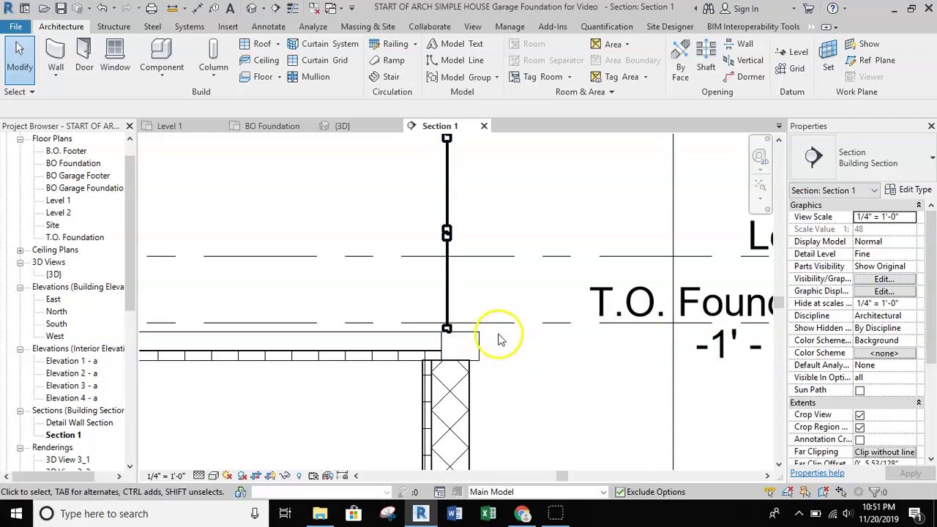
pyautogui.scroll(-1, 450, 341)
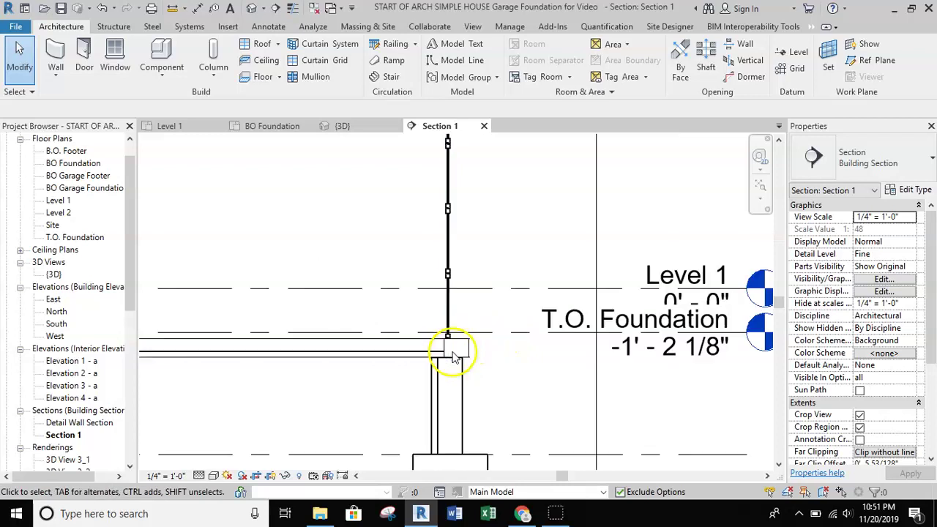
pyautogui.moveTo(444, 344); pyautogui.dragTo(502, 376, button='middle')
pyautogui.scroll(-1, 503, 377)
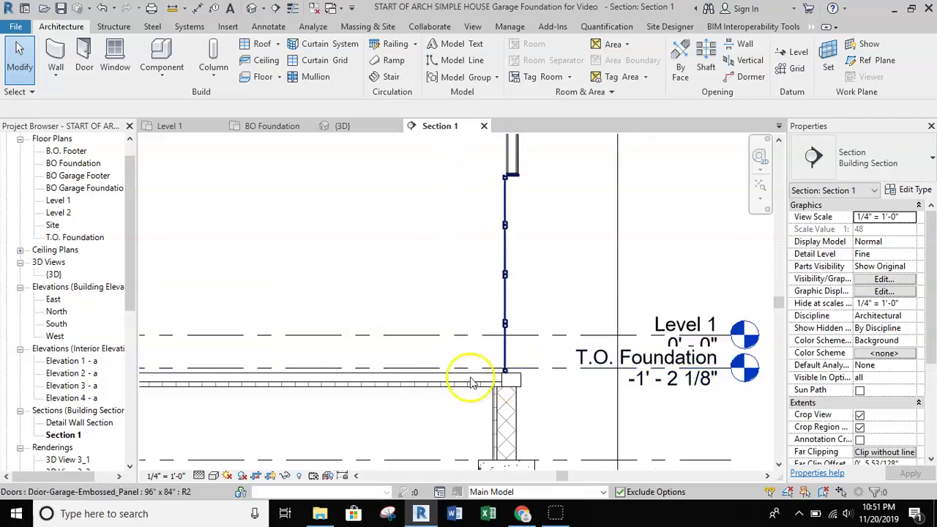
pyautogui.scroll(2, 510, 380)
pyautogui.moveTo(508, 382); pyautogui.dragTo(542, 277, button='middle')
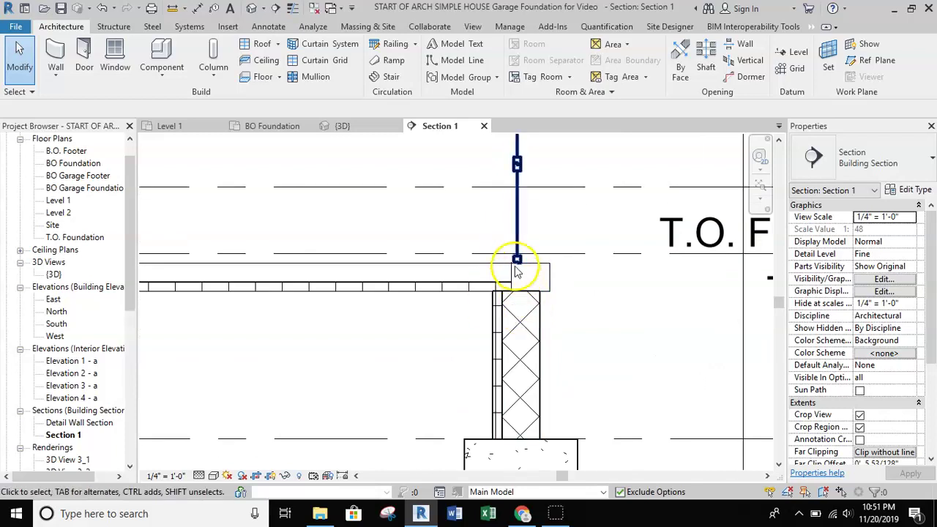
pyautogui.scroll(-3, 516, 287)
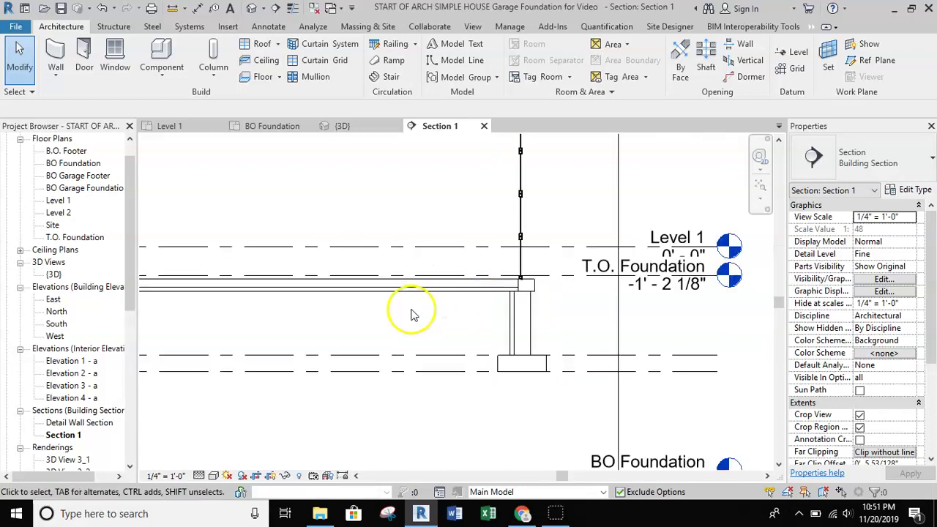
pyautogui.moveTo(412, 314); pyautogui.dragTo(659, 315, button='middle')
pyautogui.scroll(3, 381, 293)
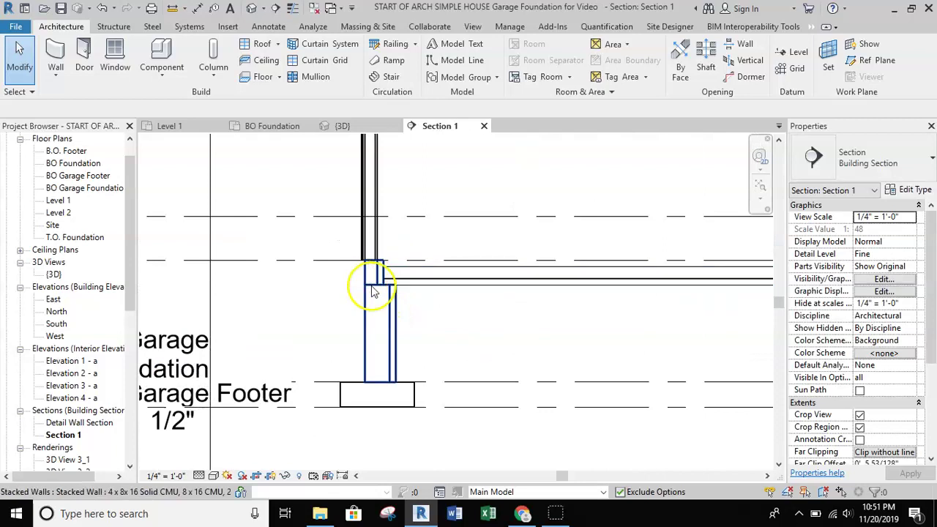
pyautogui.scroll(-4, 373, 287)
pyautogui.moveTo(502, 322); pyautogui.dragTo(397, 356, button='middle')
pyautogui.scroll(-1, 395, 321)
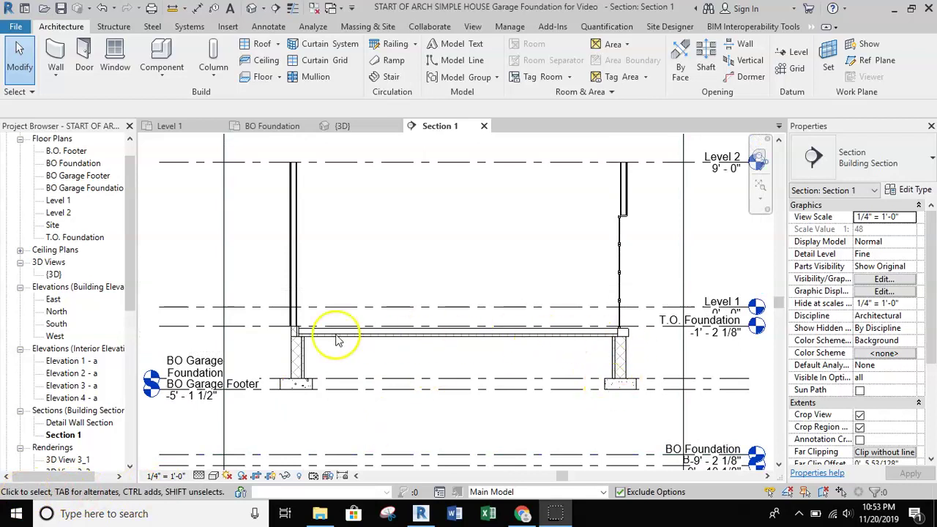
# Step: Check the pier support on the garage foundation plan in the Chrome rubric, and return to the BO Foundation plan in Revit
pyautogui.click(522, 513)
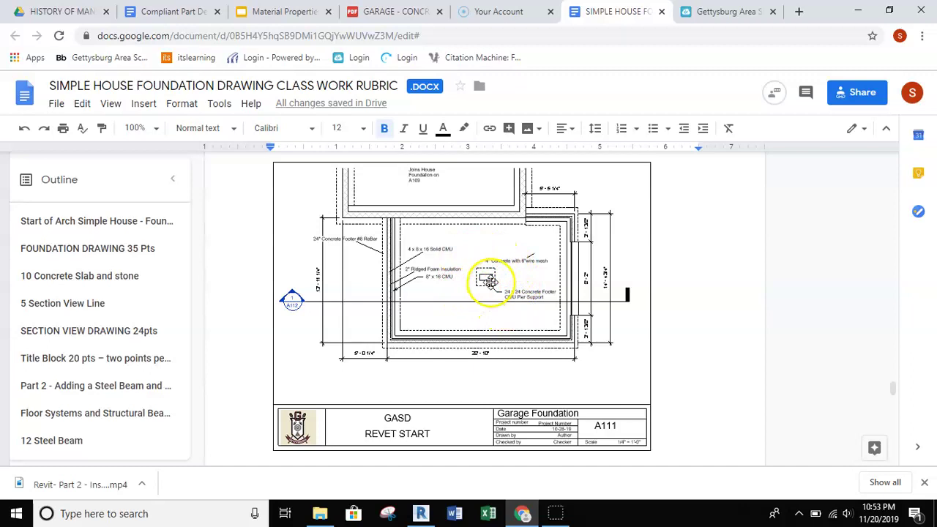
pyautogui.click(428, 517)
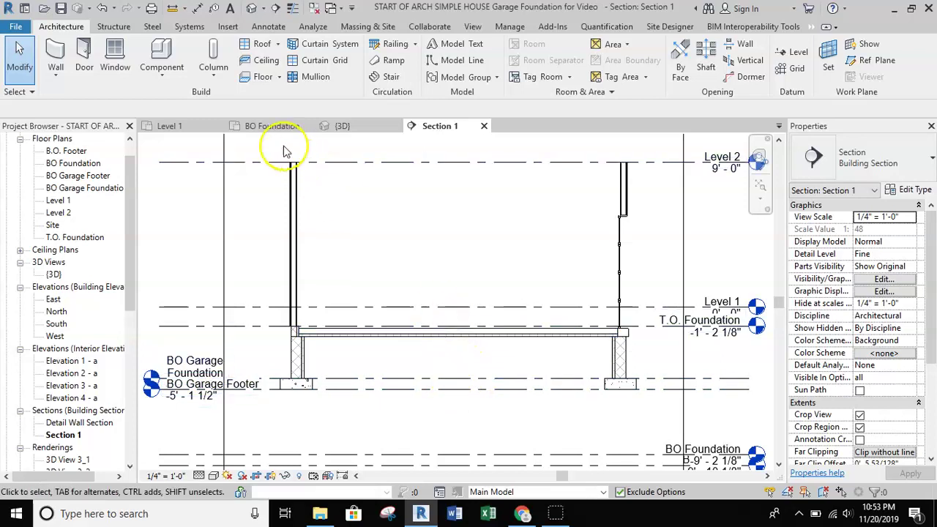
pyautogui.click(271, 126)
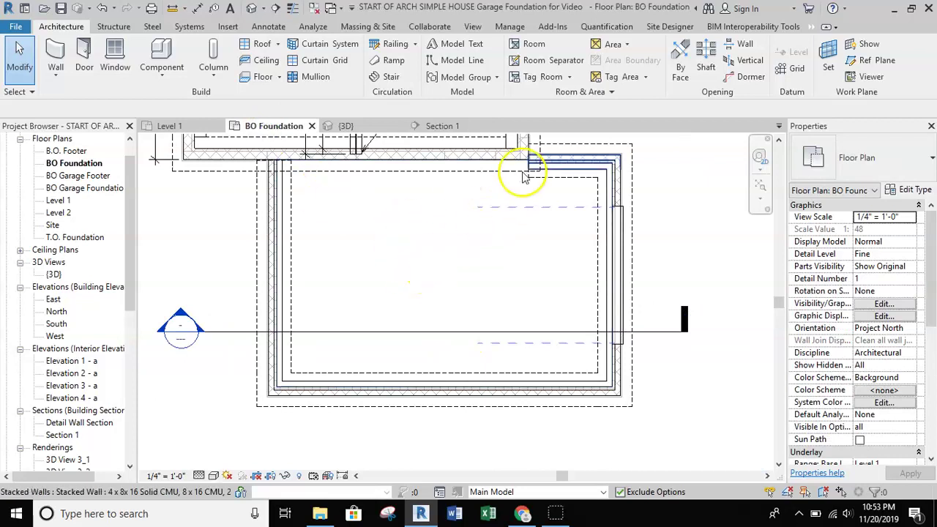
pyautogui.moveTo(483, 274); pyautogui.dragTo(487, 291, button='middle')
# Step: Place a 2' 0" long 24" Footer Concrete wall in the middle of the garage, from BO Garage Footer up to BO Garage Foundation
pyautogui.click(58, 59)
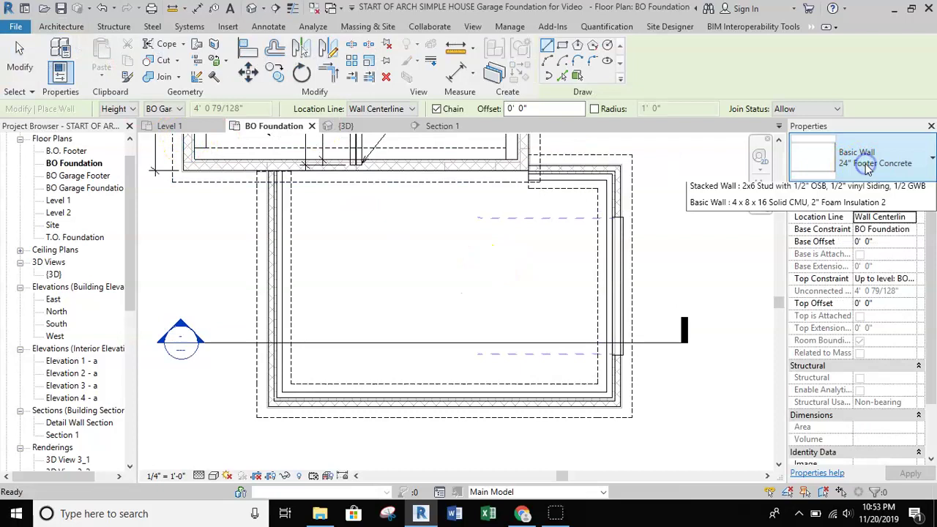
pyautogui.click(860, 162)
pyautogui.click(761, 231)
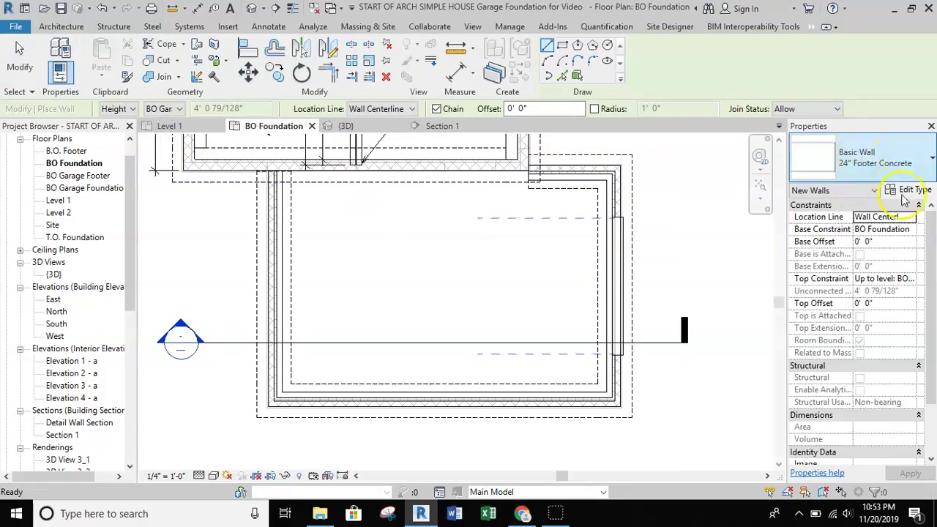
pyautogui.click(910, 229)
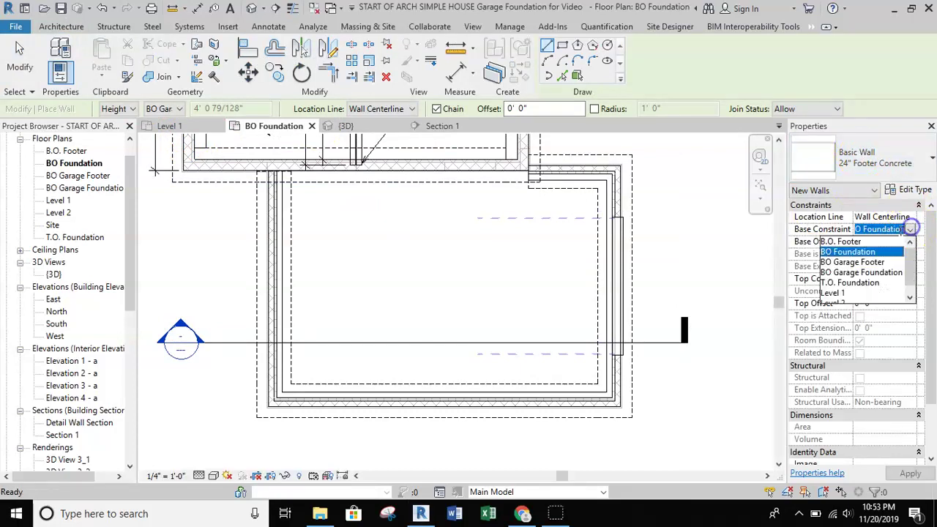
pyautogui.click(880, 262)
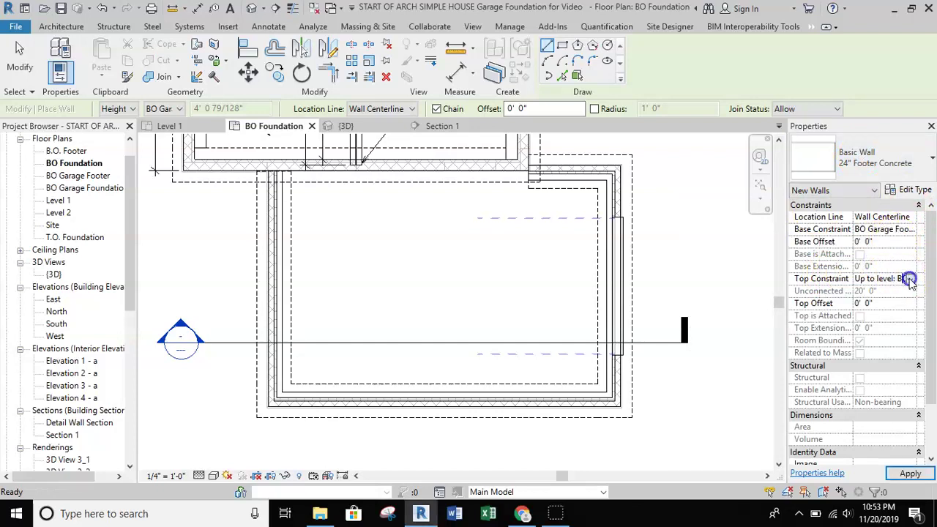
pyautogui.click(908, 278)
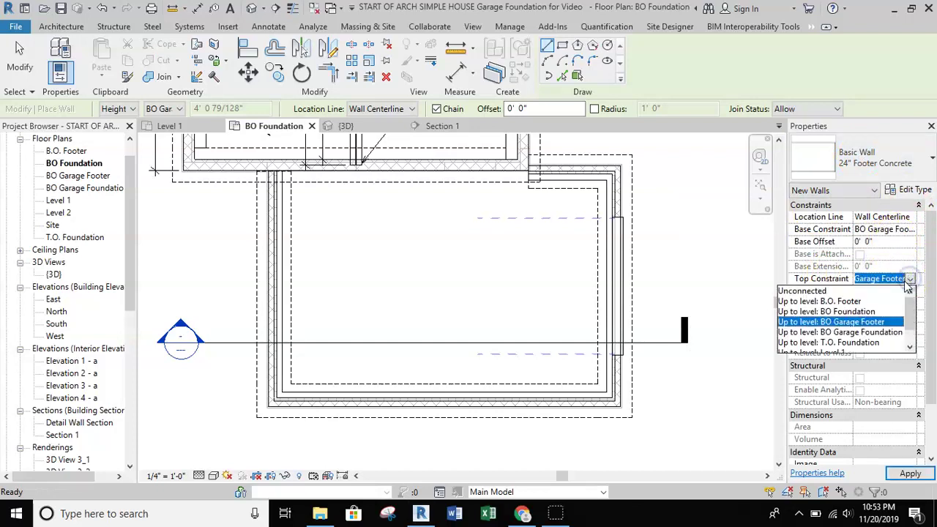
pyautogui.click(855, 333)
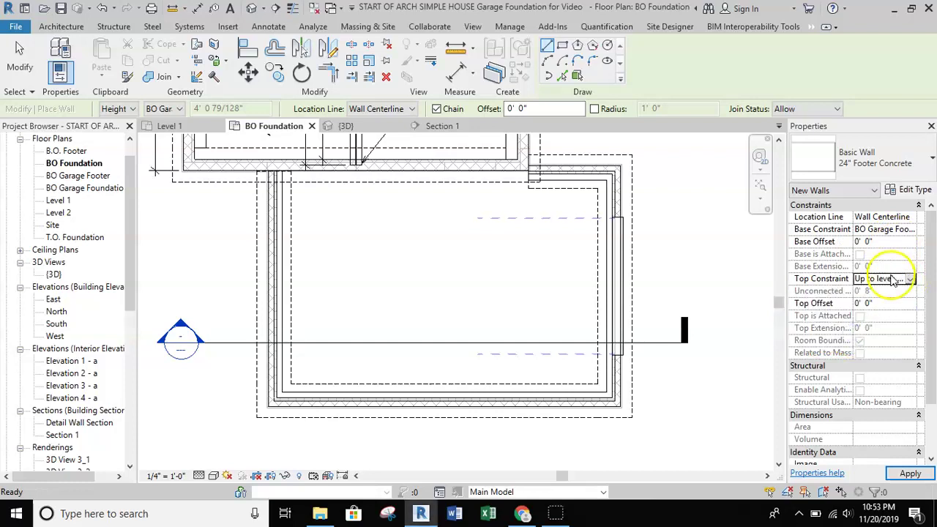
pyautogui.click(423, 280)
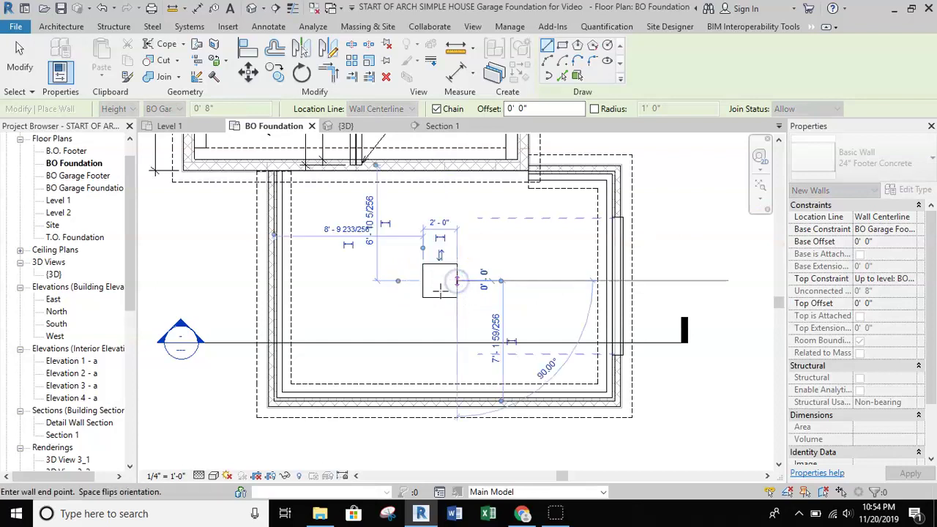
pyautogui.press('Escape')
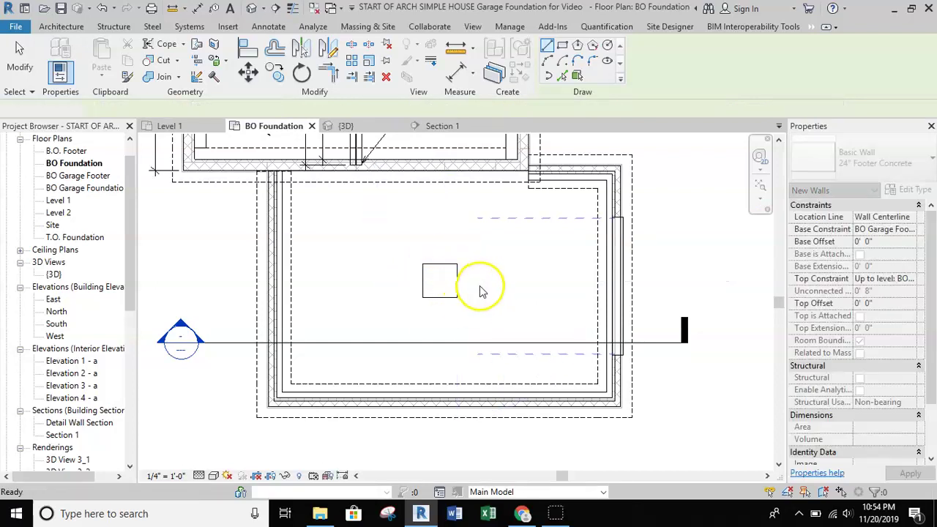
pyautogui.press('Escape')
# Step: Override the pier footer's graphics in this view by element, setting its projection line pattern to Hidden 1/16"
pyautogui.click(458, 291)
pyautogui.rightClick(436, 281)
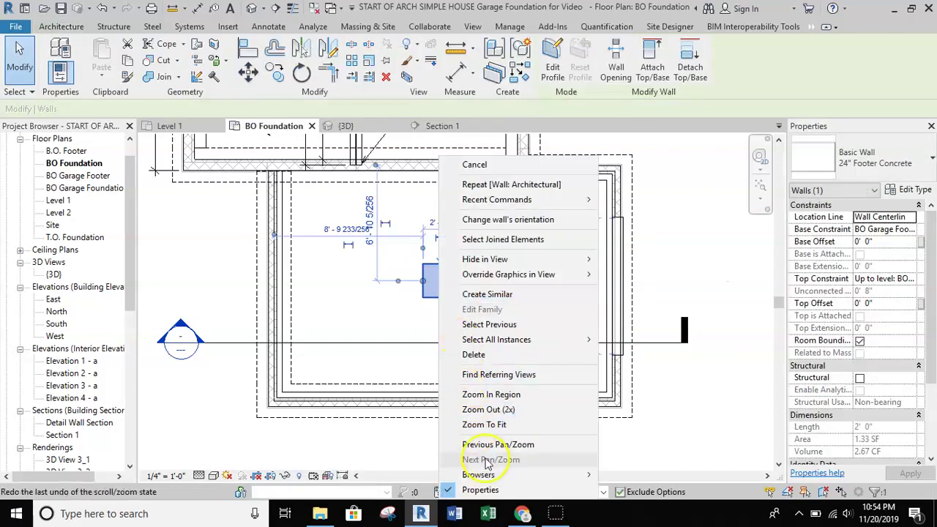
pyautogui.moveTo(512, 274)
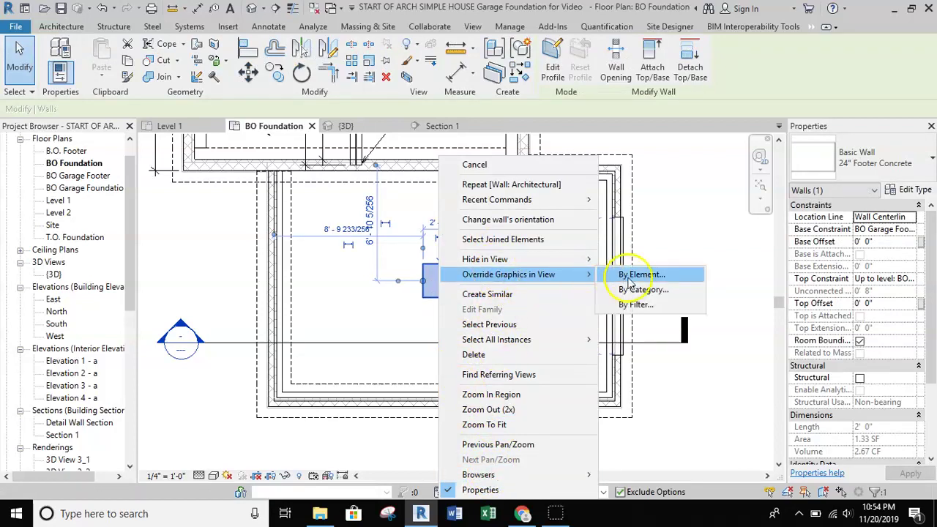
pyautogui.click(629, 270)
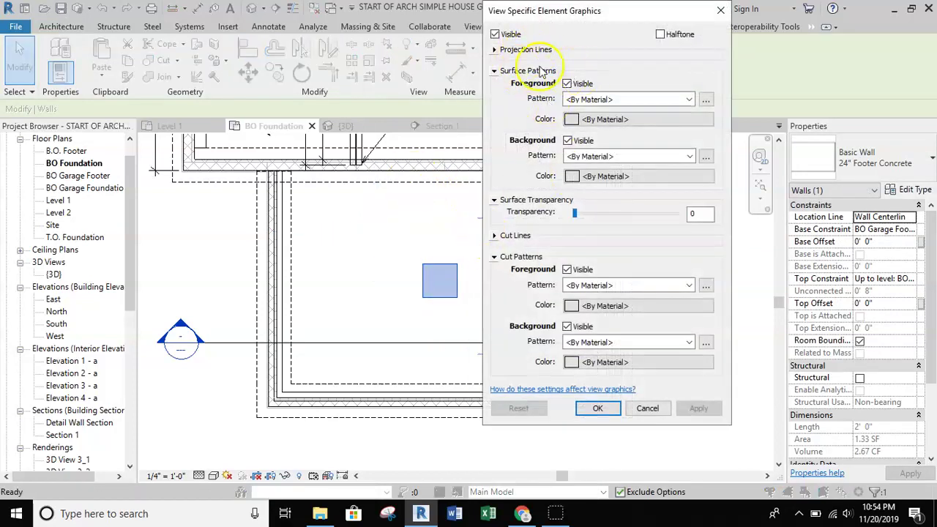
pyautogui.click(500, 50)
pyautogui.click(622, 64)
pyautogui.scroll(-2, 617, 375)
pyautogui.scroll(-3, 616, 375)
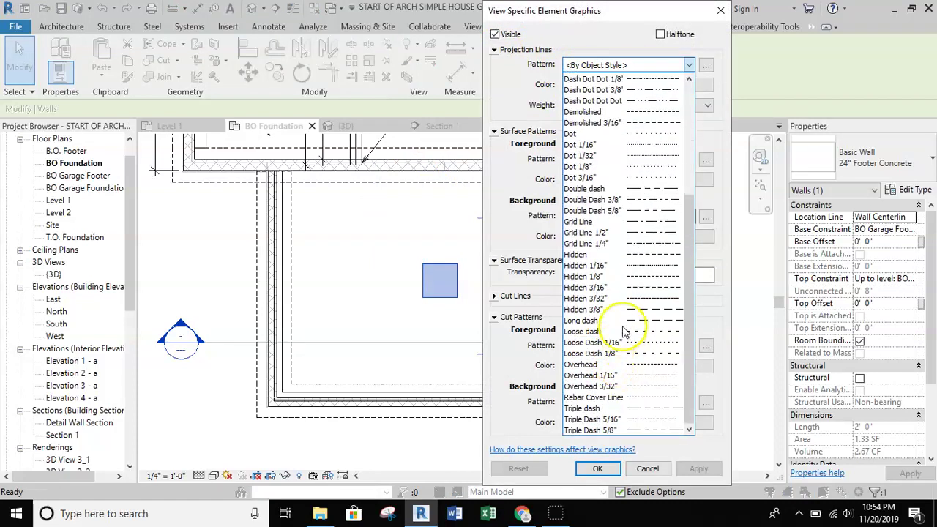
pyautogui.click(629, 265)
pyautogui.click(695, 469)
pyautogui.click(597, 470)
pyautogui.click(510, 278)
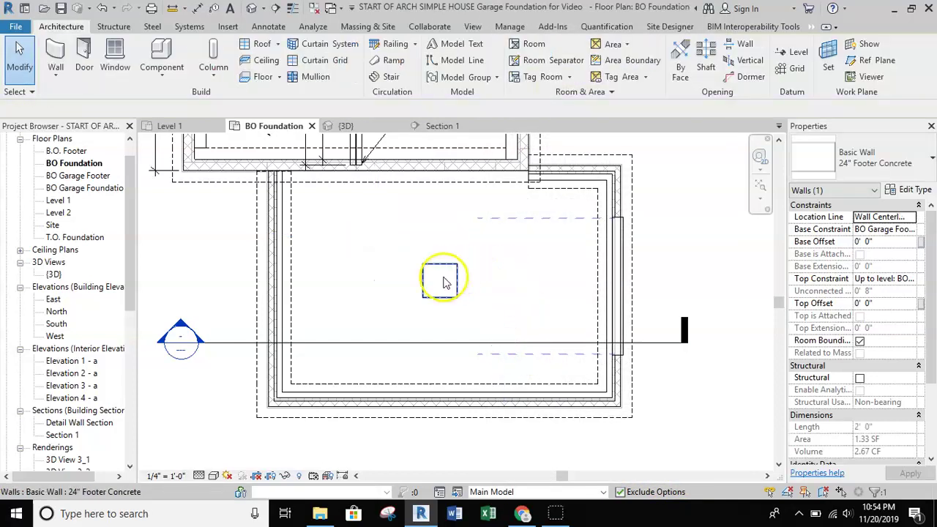
# Step: Set up a new 8 x 16 Masonry - Concrete Masonry Units wall with base BO Garage Foundation and top T.O. Foundation
pyautogui.press('w')
pyautogui.press('a')
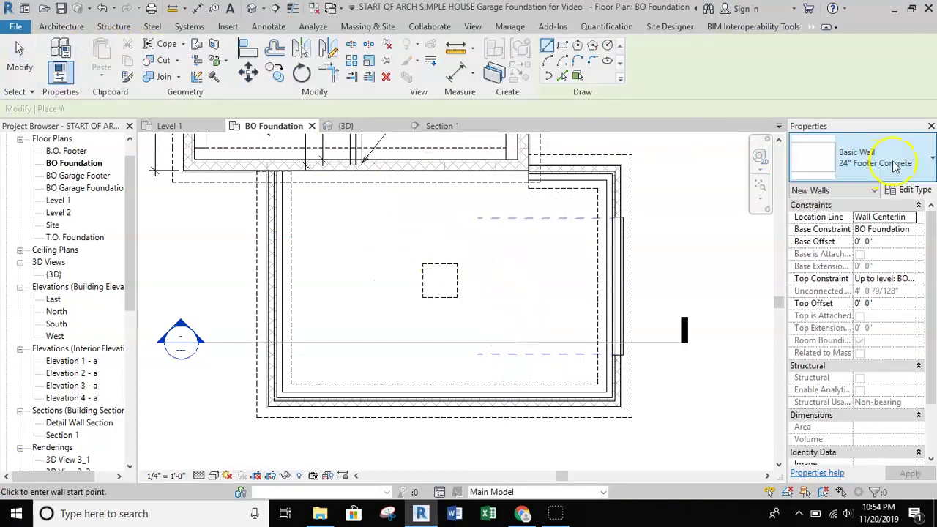
pyautogui.click(871, 161)
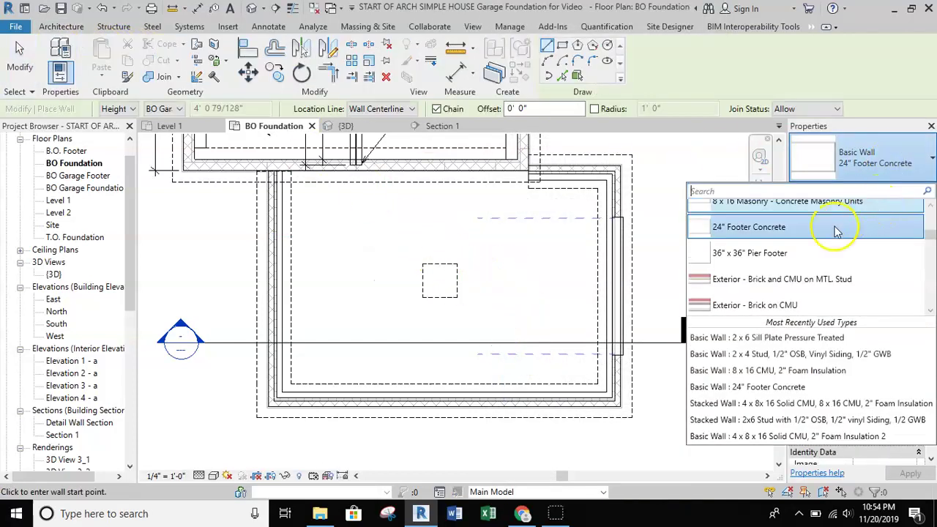
pyautogui.click(776, 234)
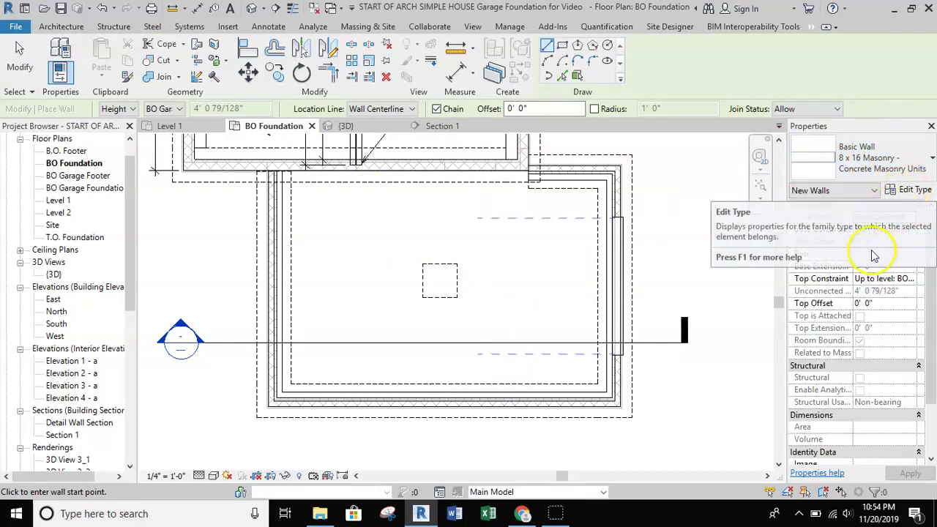
pyautogui.click(887, 229)
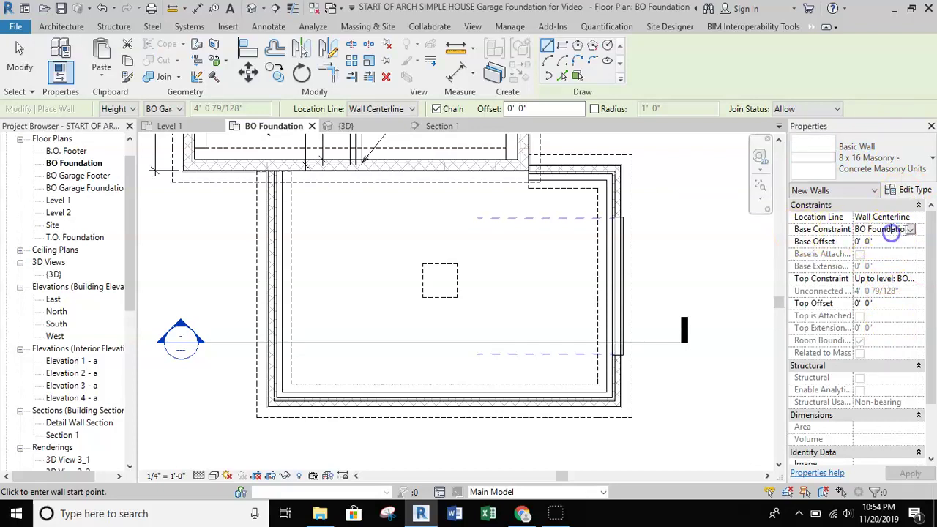
pyautogui.click(911, 229)
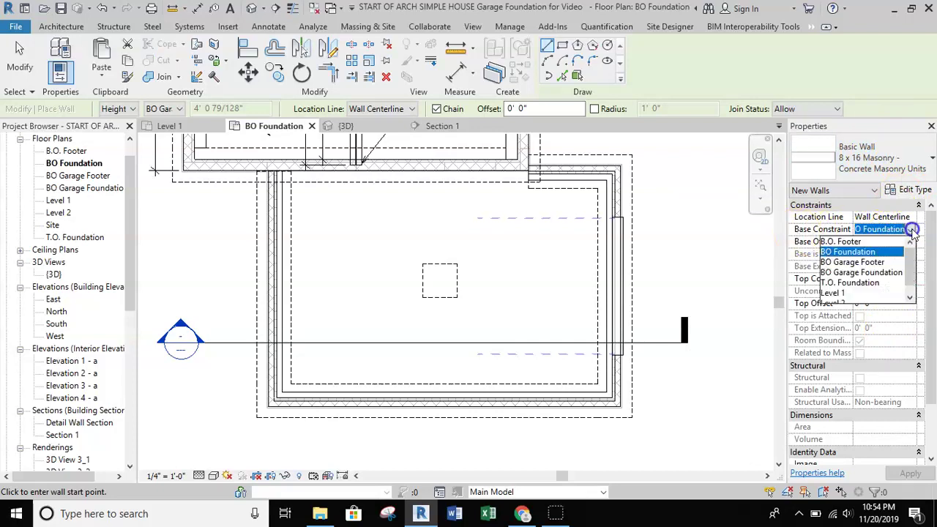
pyautogui.click(857, 272)
pyautogui.click(910, 280)
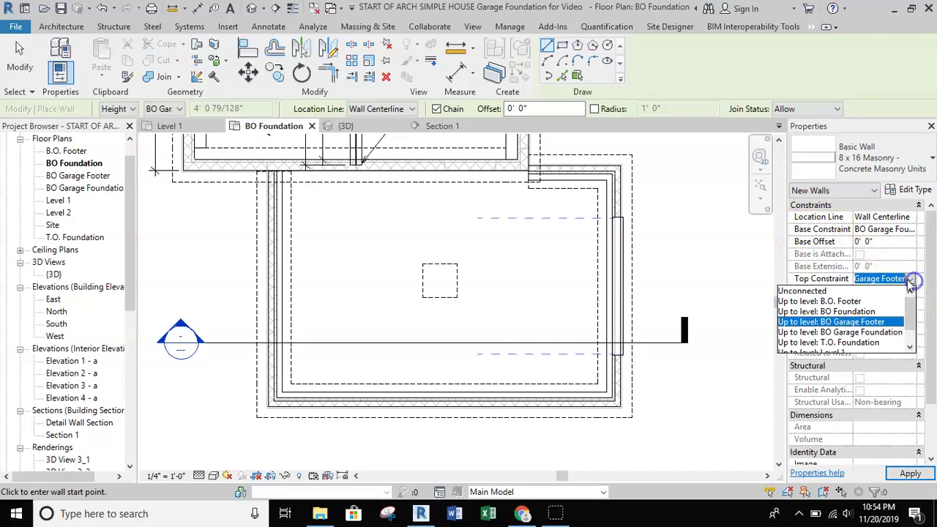
pyautogui.click(867, 344)
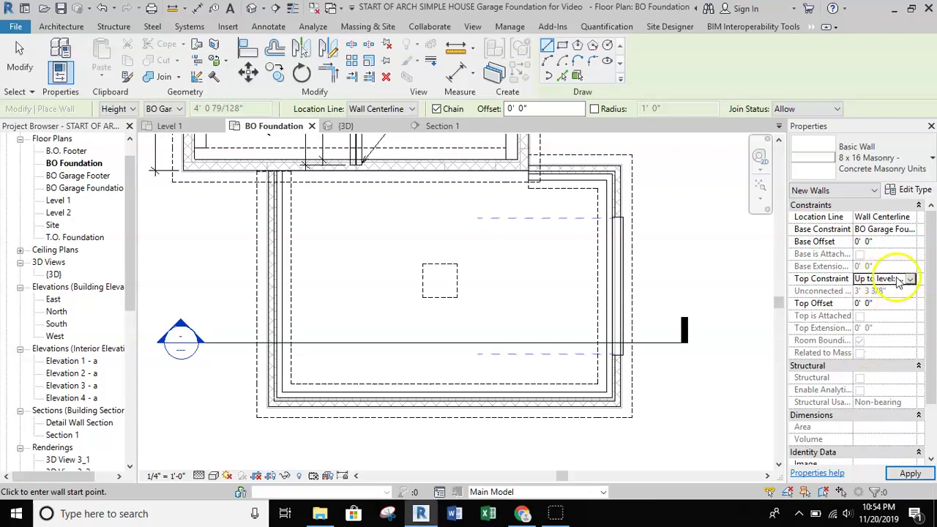
# Step: Draw a 1' 4" long horizontal CMU wall segment along the centreline of the pier footer in the middle of the garage
pyautogui.scroll(3, 439, 279)
pyautogui.scroll(1, 440, 279)
pyautogui.click(419, 278)
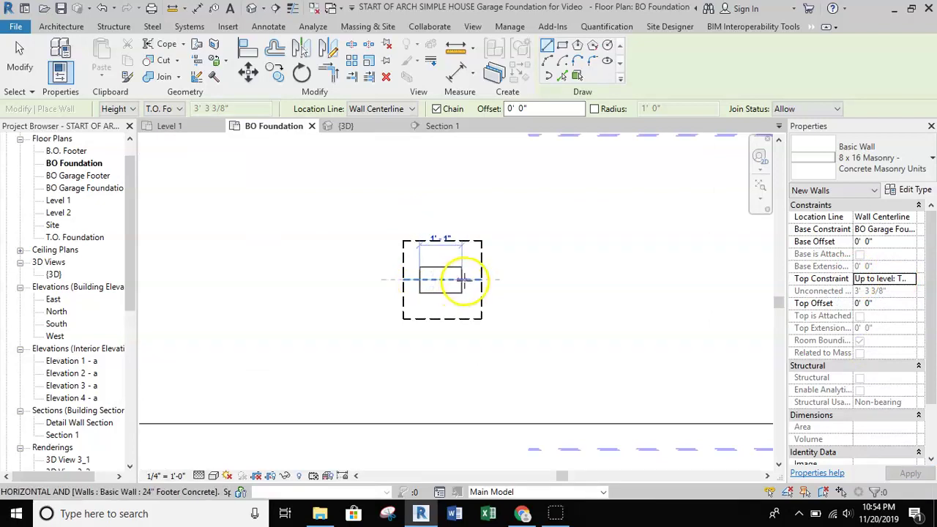
pyautogui.click(472, 279)
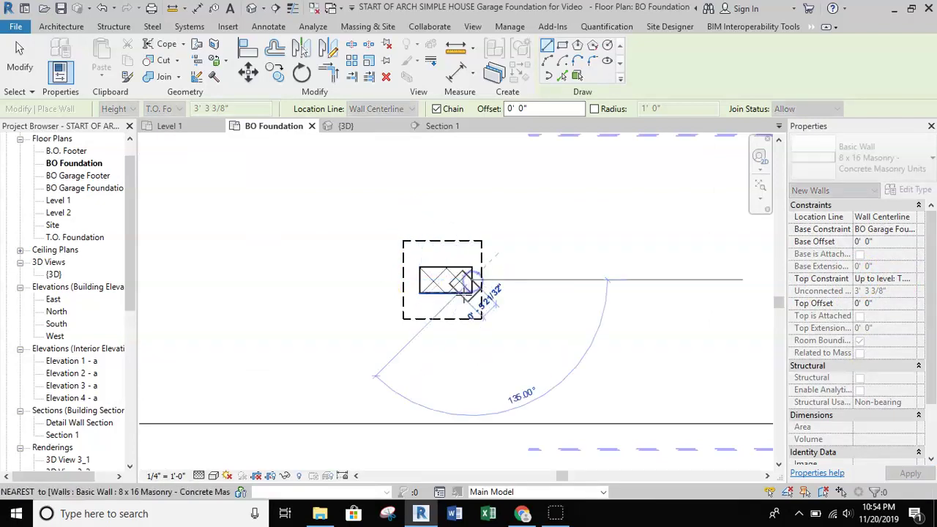
pyautogui.press('Escape')
pyautogui.press('Escape')
# Step: Move the CMU pier by its midpoint to the centre of the square pier footer
pyautogui.click(438, 269)
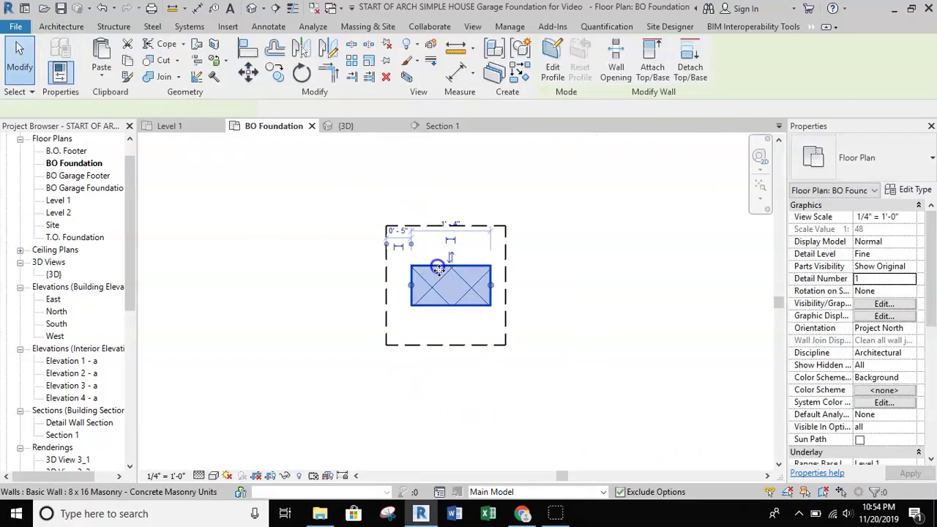
pyautogui.click(248, 71)
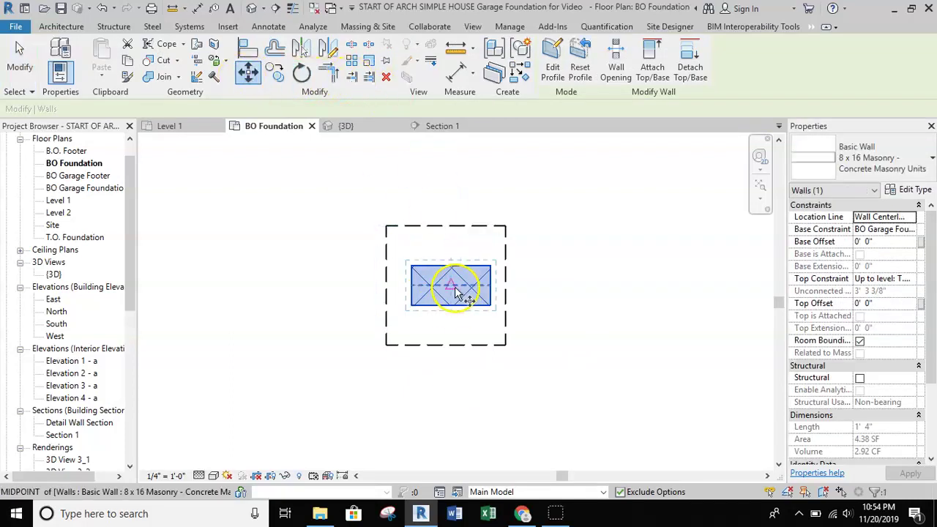
pyautogui.click(454, 287)
pyautogui.click(447, 287)
pyautogui.click(558, 301)
# Step: Check the CMU pier's height against the garage slab in the {3D} view, orbiting around to the garage side
pyautogui.scroll(-5, 483, 292)
pyautogui.moveTo(517, 271); pyautogui.dragTo(492, 292, button='middle')
pyautogui.scroll(-1, 506, 293)
pyautogui.scroll(-1, 494, 298)
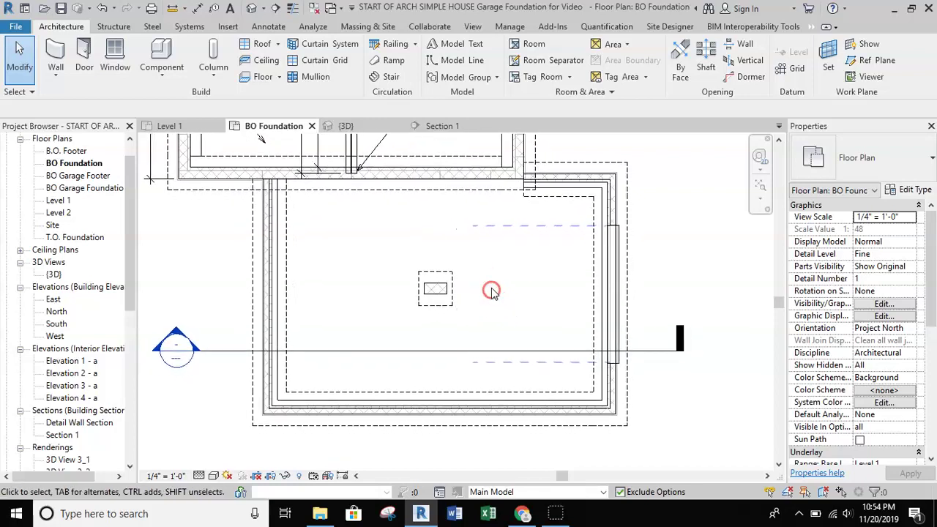
pyautogui.click(348, 123)
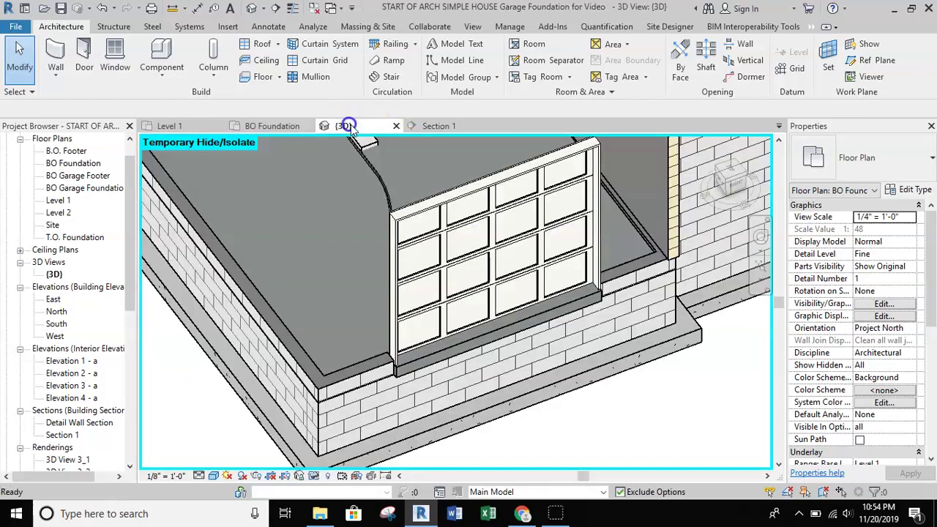
pyautogui.click(761, 237)
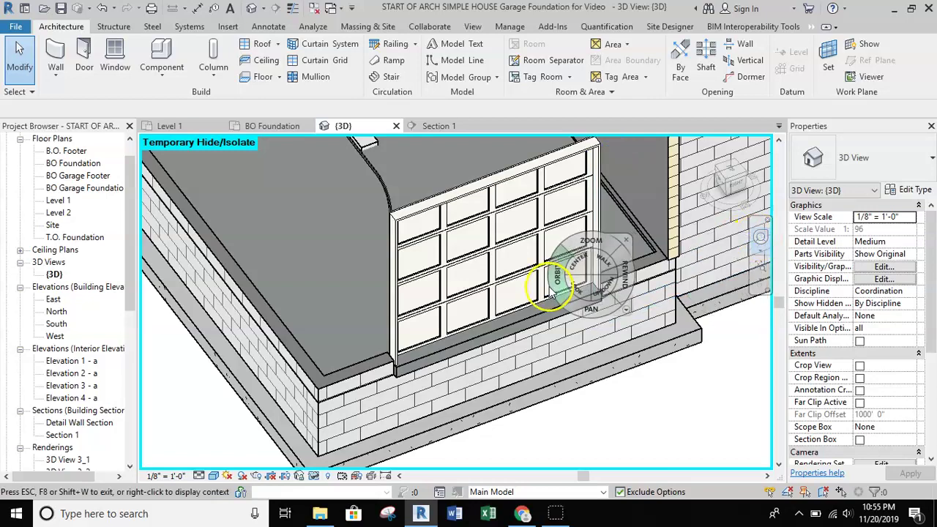
pyautogui.moveTo(556, 284); pyautogui.dragTo(460, 212)
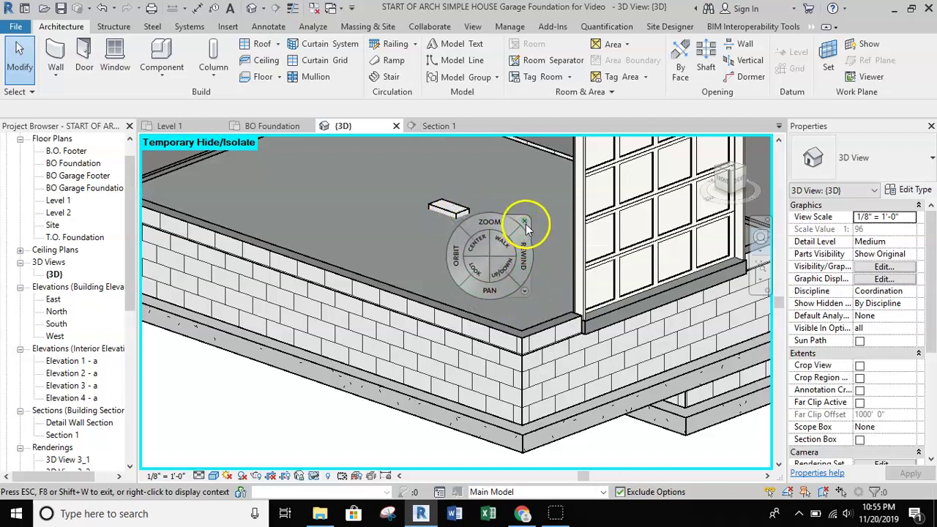
pyautogui.click(524, 222)
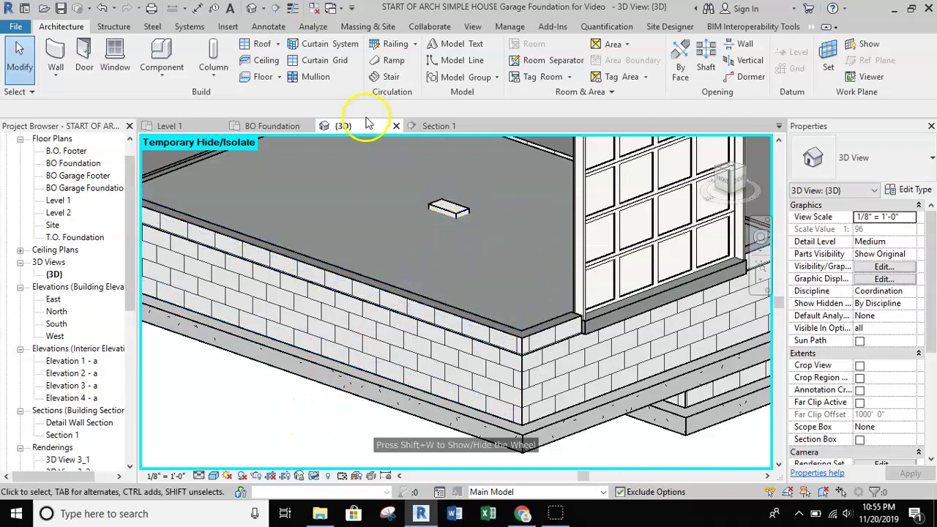
# Step: In the BO Foundation plan, extend the garage section's far clip depth to about 4' 3" so it reaches the pier
pyautogui.click(273, 126)
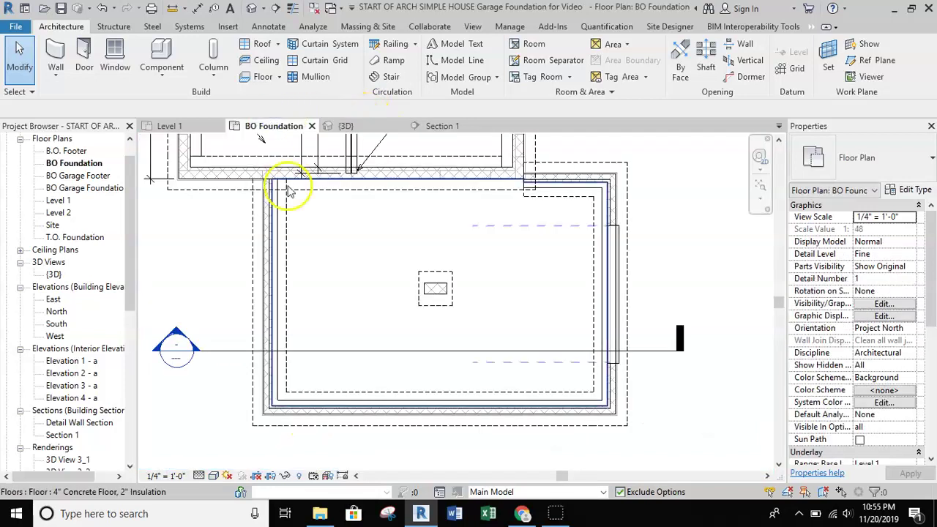
pyautogui.click(432, 350)
pyautogui.moveTo(435, 285); pyautogui.dragTo(440, 278)
pyautogui.click(471, 324)
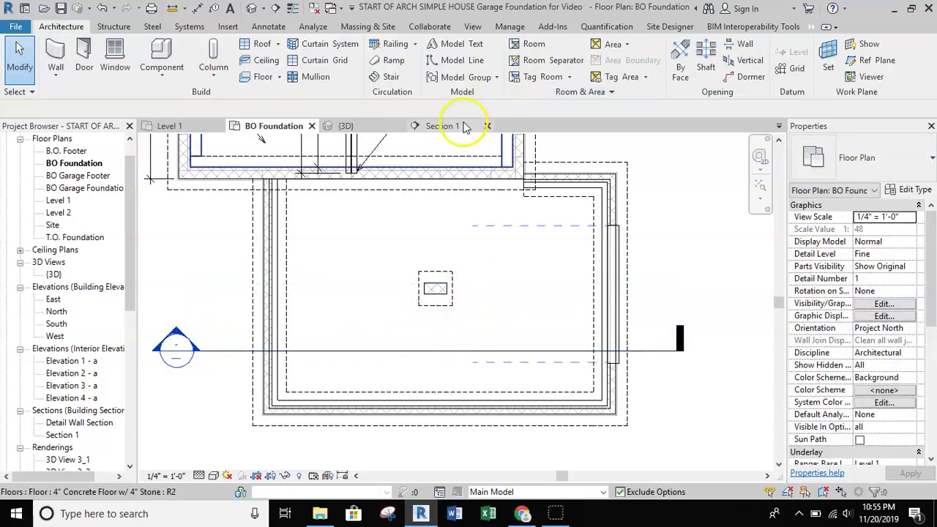
# Step: In Section 1, lower the top of the CMU pier to the underside of the garage floor
pyautogui.click(461, 126)
pyautogui.scroll(4, 472, 393)
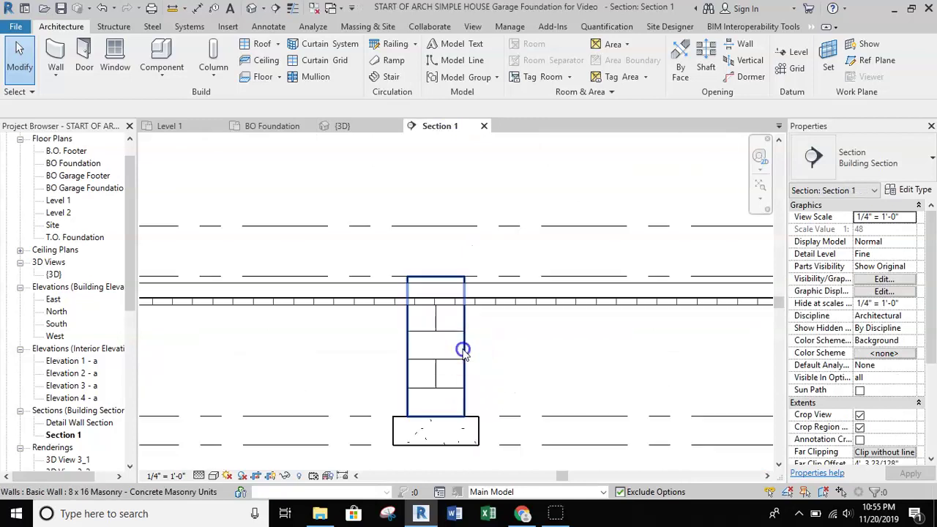
pyautogui.click(454, 344)
pyautogui.moveTo(436, 276); pyautogui.dragTo(435, 303)
pyautogui.click(504, 326)
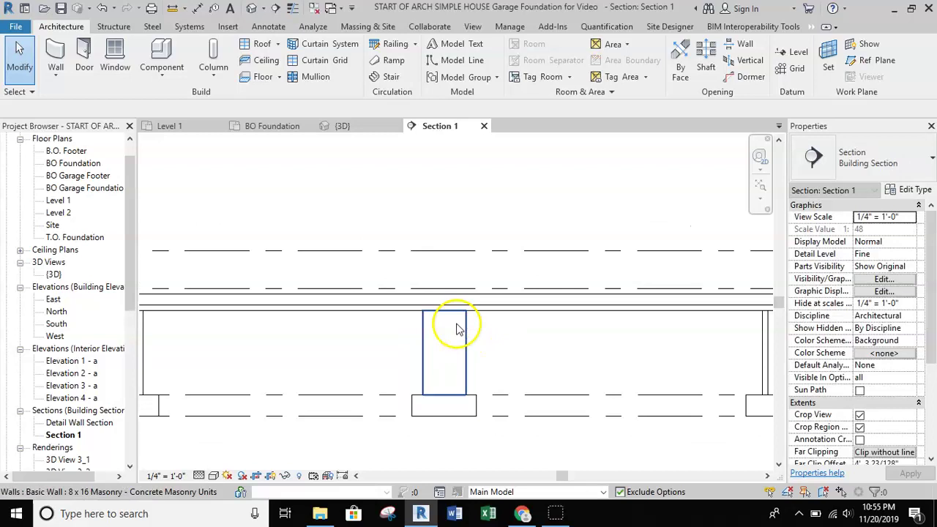
# Step: Examine the foundation walls, footers, centre pier and level lines across the whole garage in Section 1
pyautogui.scroll(1, 446, 319)
pyautogui.scroll(-2, 479, 316)
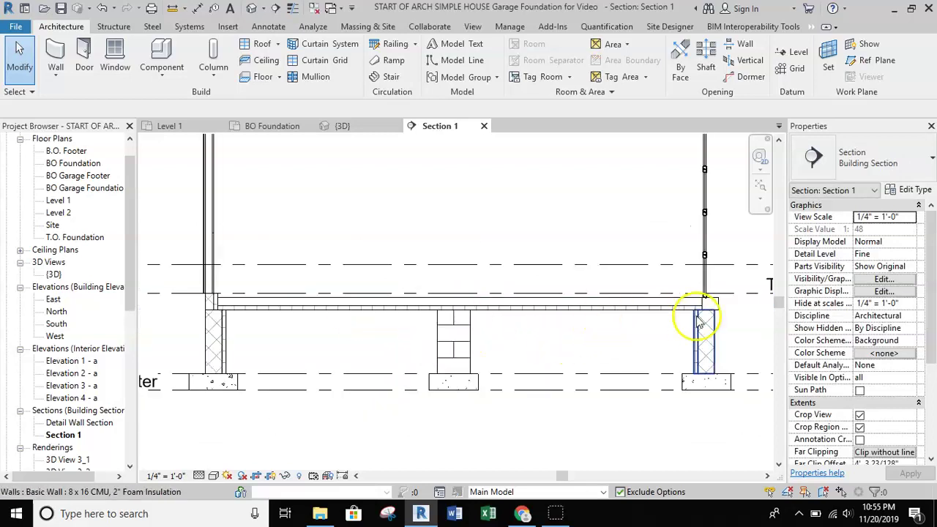
pyautogui.scroll(-1, 309, 338)
pyautogui.moveTo(385, 335); pyautogui.dragTo(490, 280, button='middle')
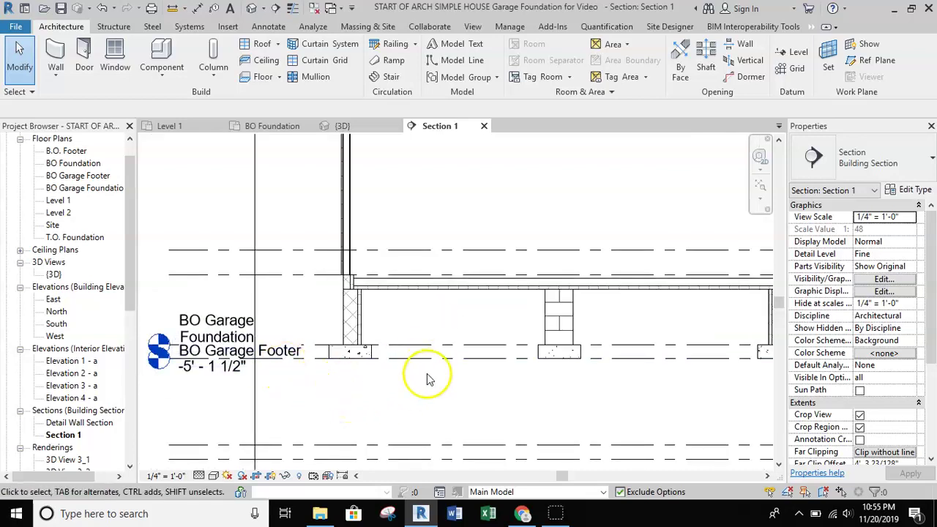
pyautogui.scroll(-1, 429, 378)
pyautogui.moveTo(502, 383); pyautogui.dragTo(429, 393, button='middle')
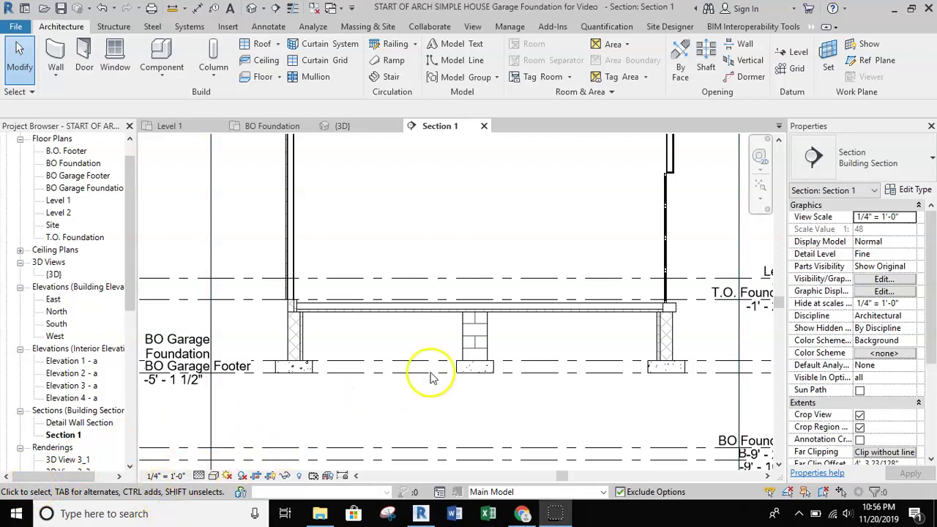
# Step: Switch to the Chrome rubric and review the A111 garage foundation plan and the A112 garage section details
pyautogui.click(522, 514)
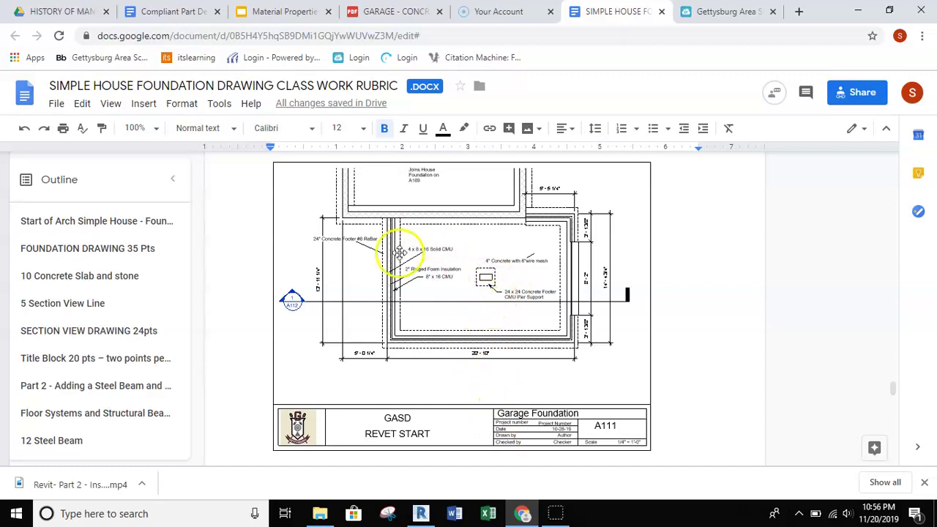
pyautogui.scroll(-7, 531, 273)
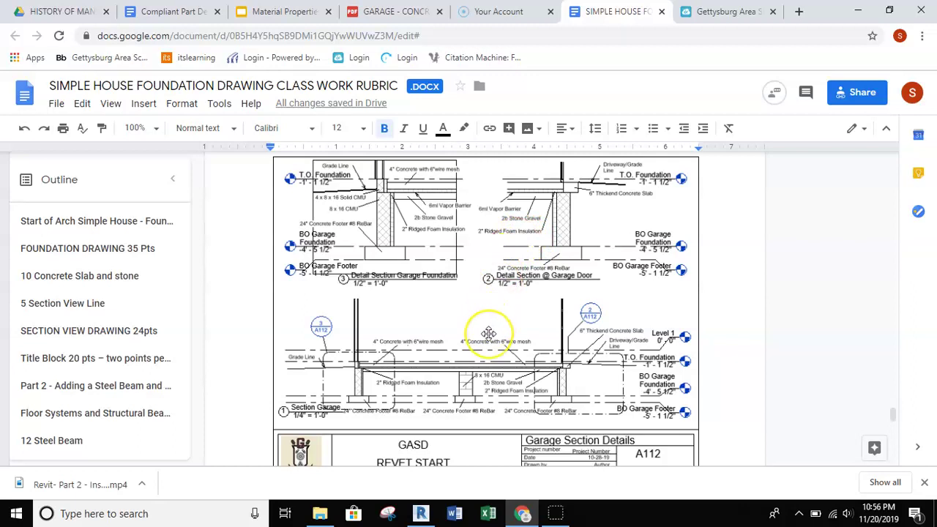
pyautogui.scroll(10, 489, 333)
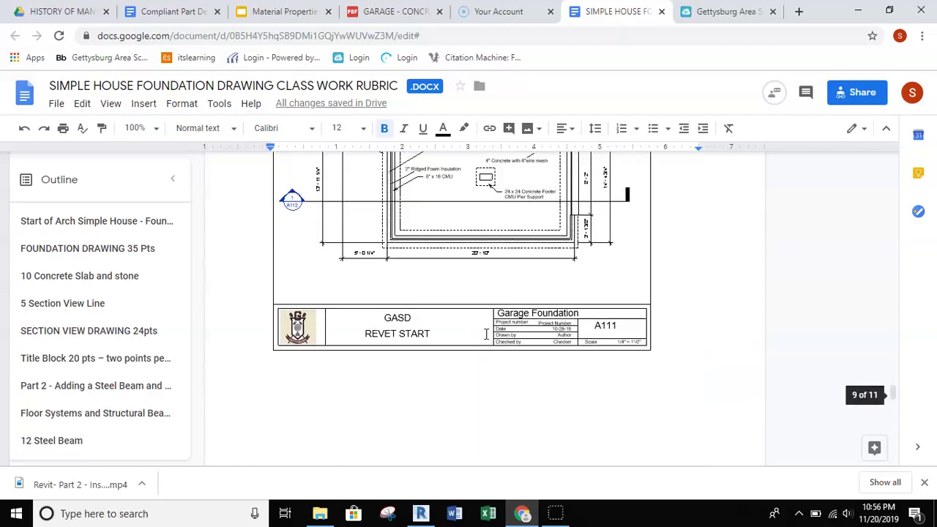